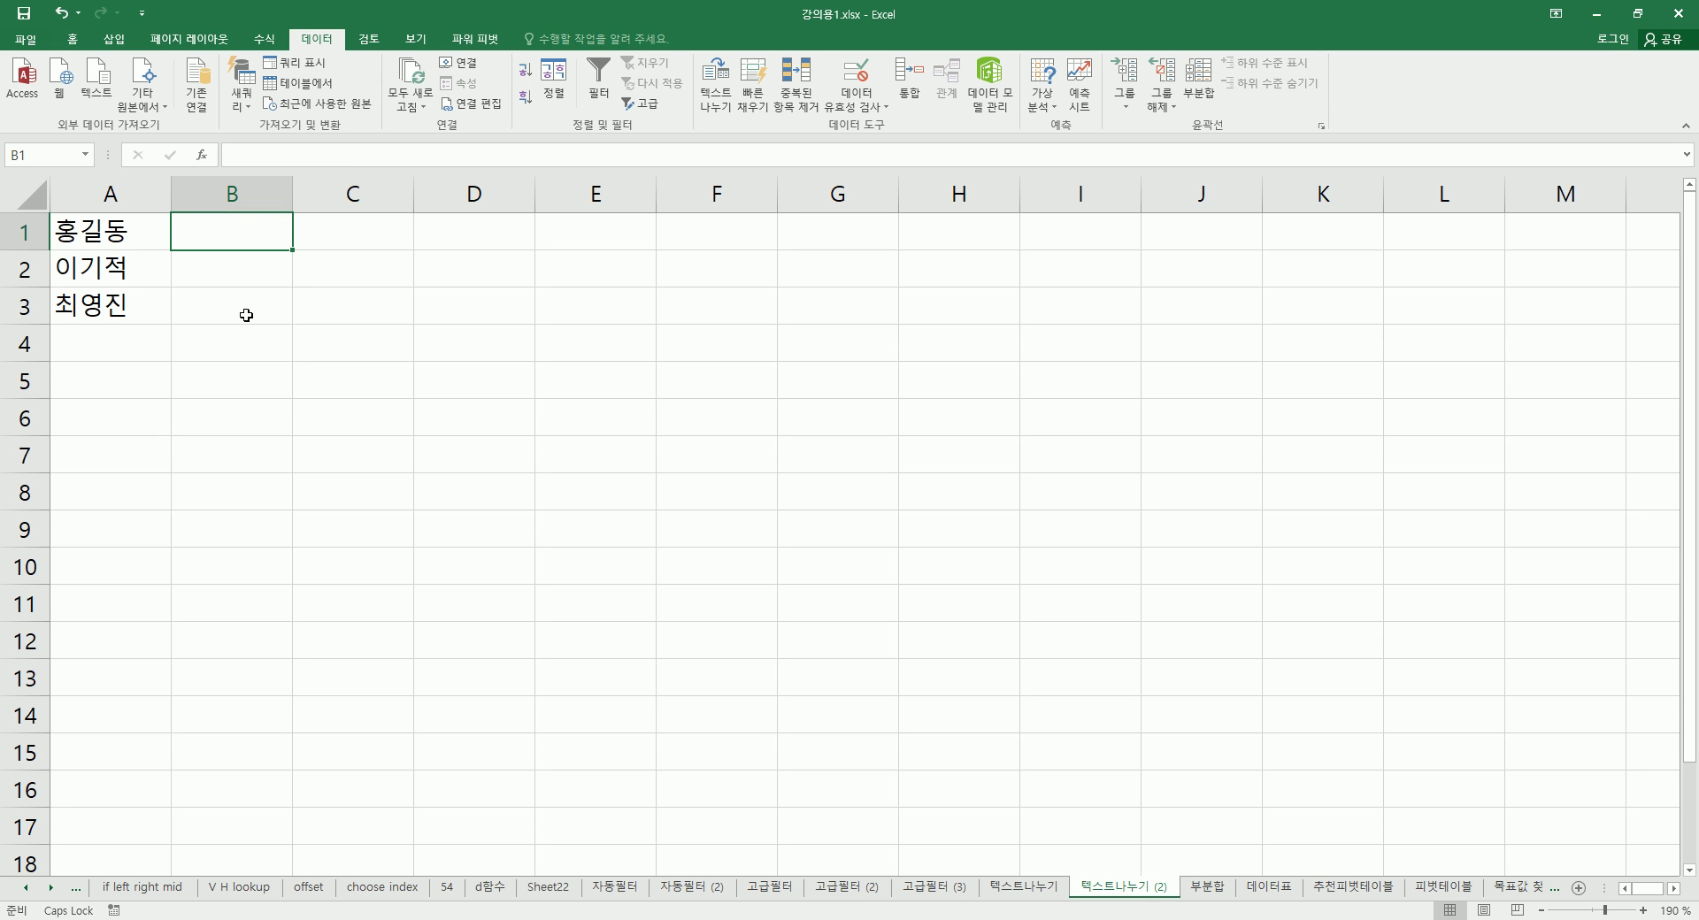
Enter the values 45, 56 and 77 in cells B1 to B3 beside the names.
text(45)
key(Return)
text(56)
key(Return)
text(77)
key(Return)
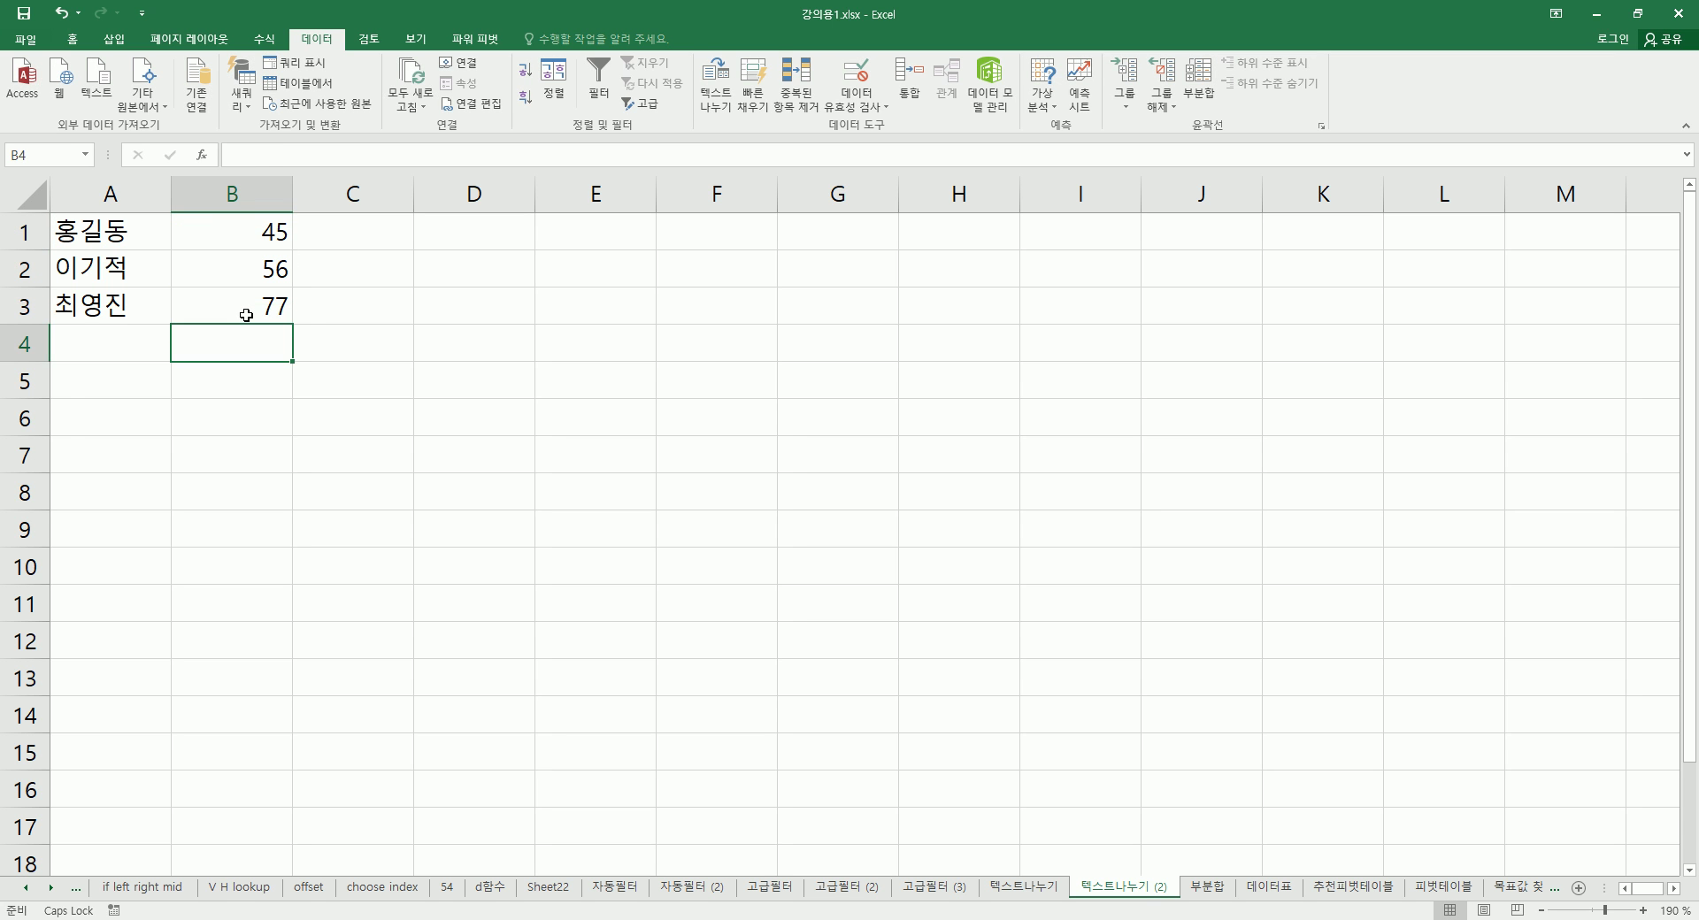
Start Text to Columns on the names in A1:A3.
drag(131, 231, 133, 306)
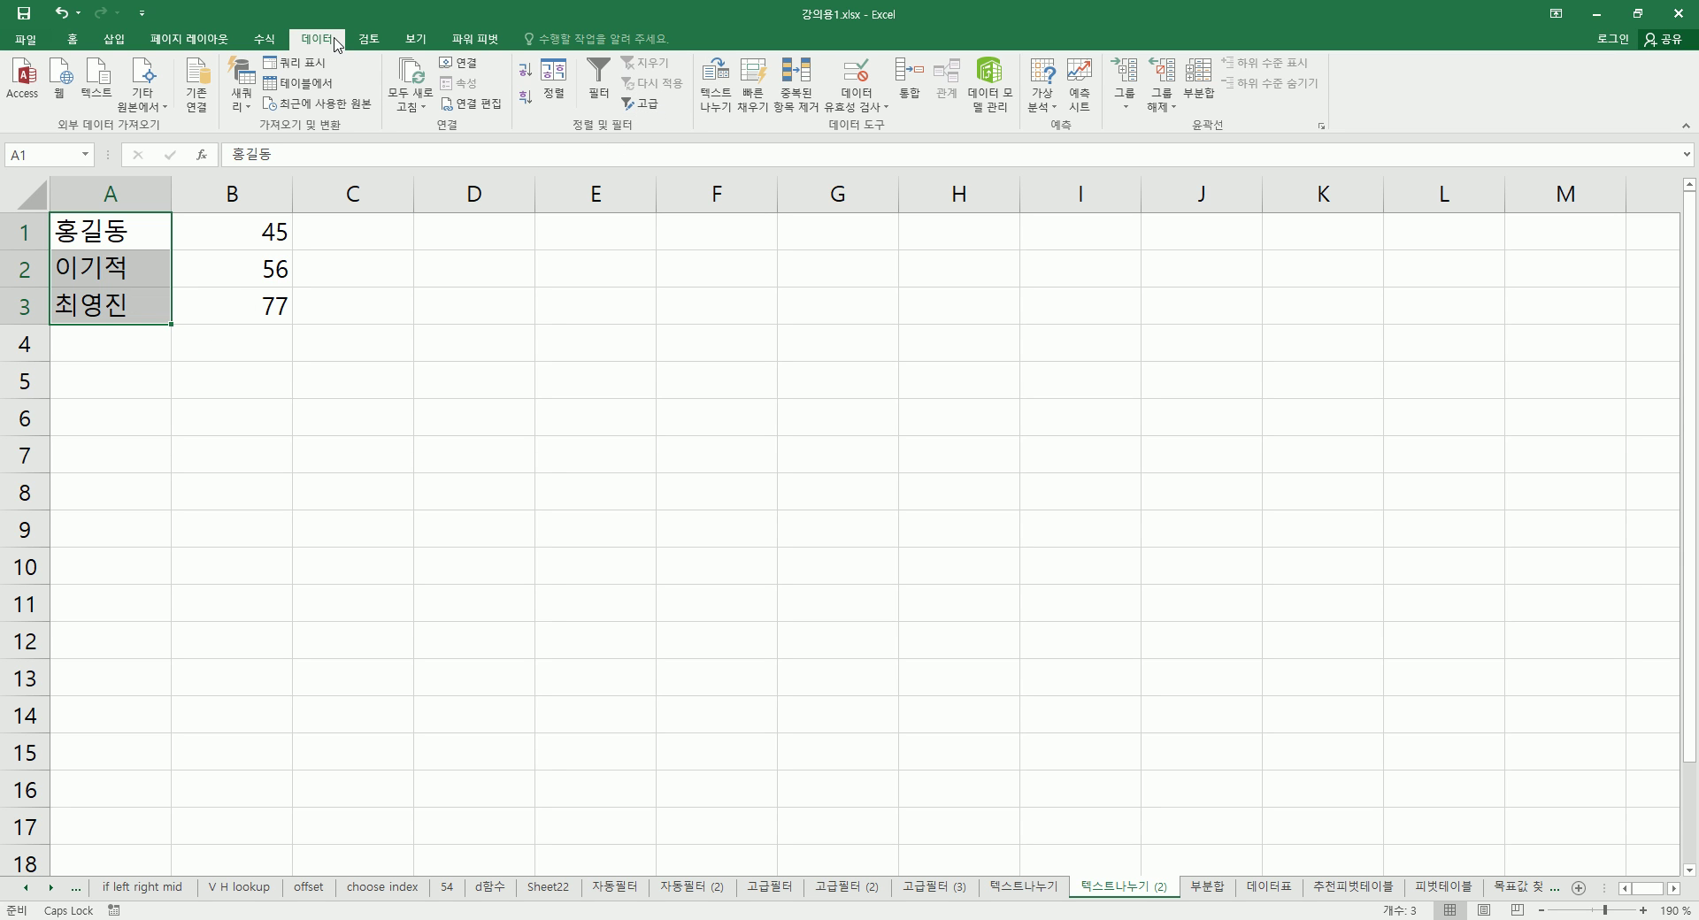
click(715, 84)
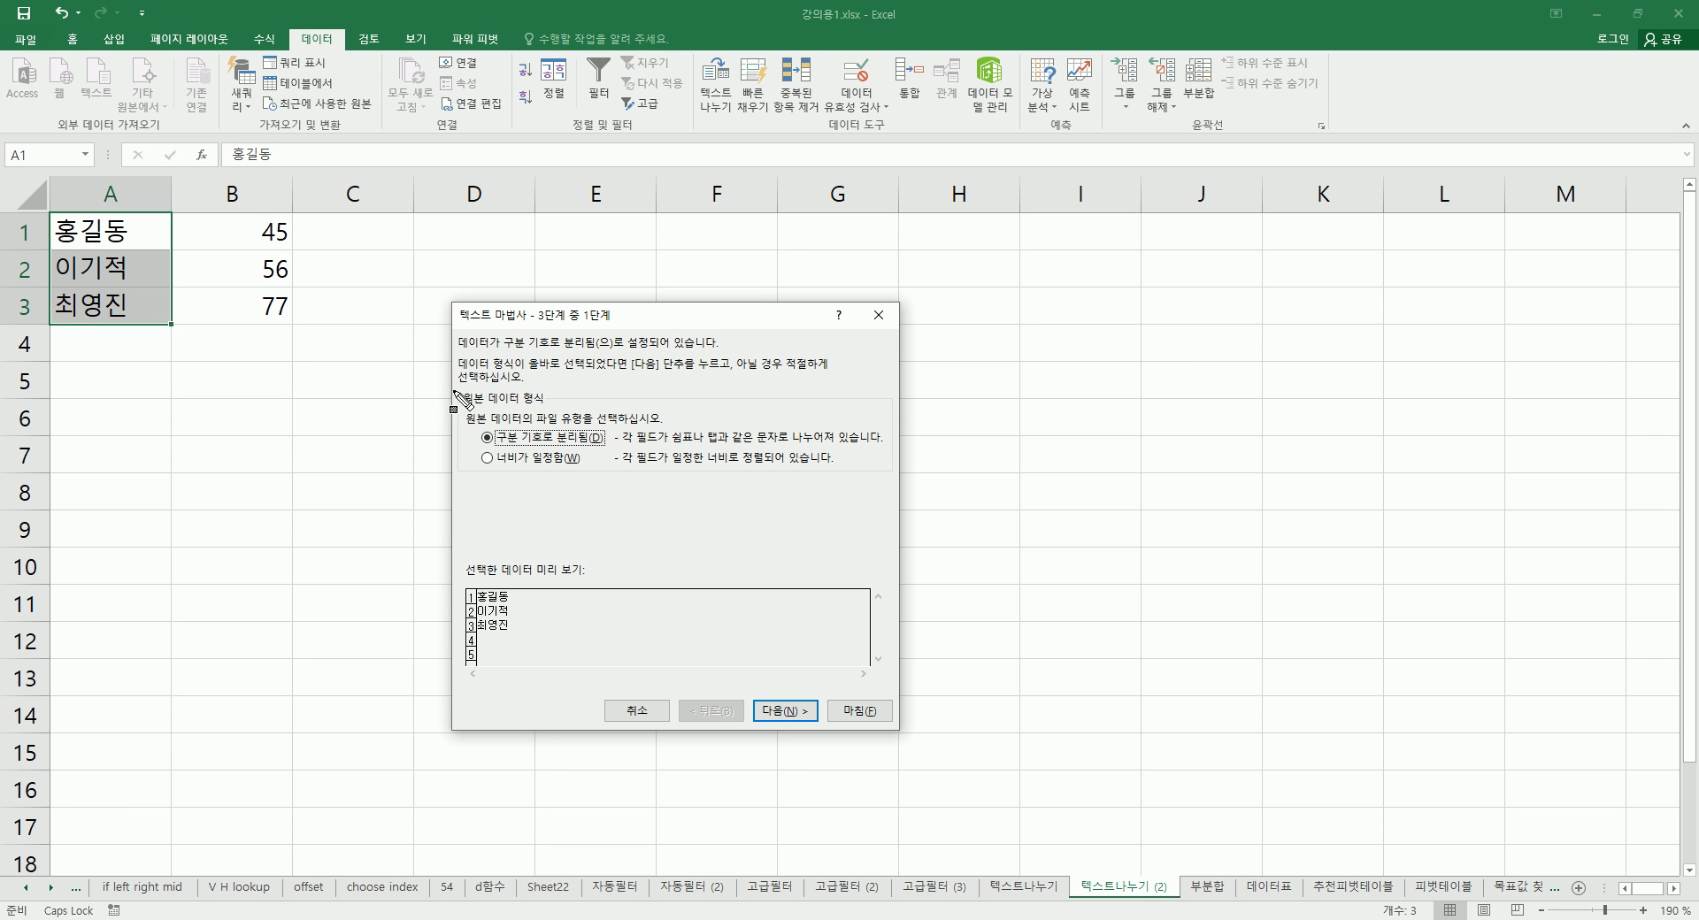
drag(459, 398, 556, 405)
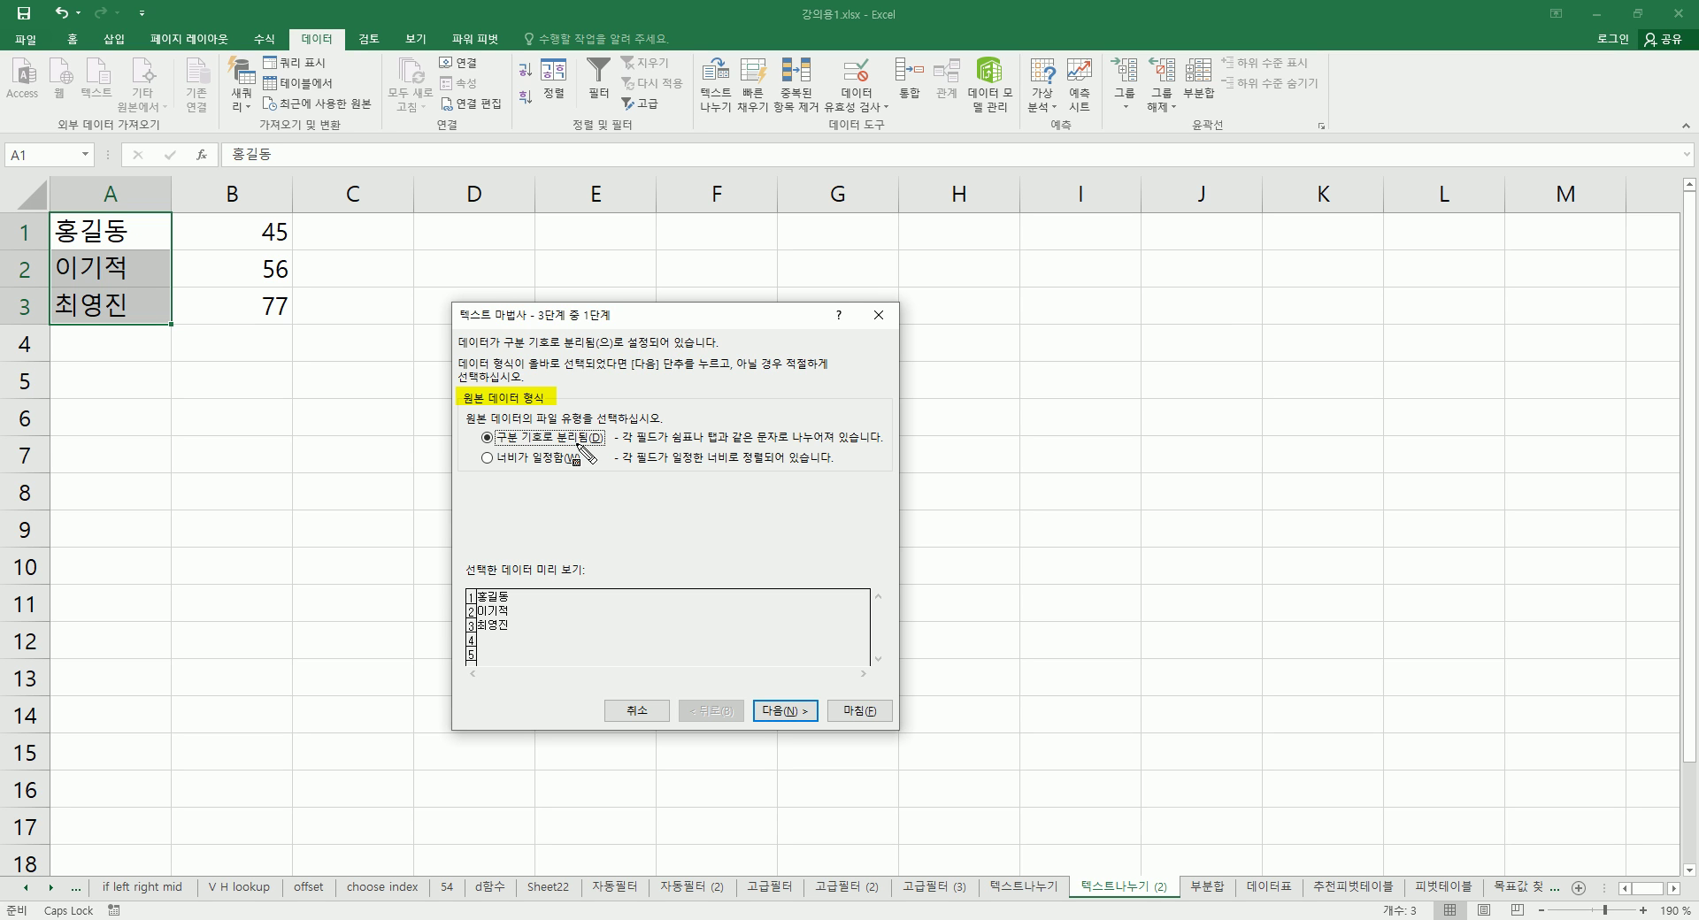
drag(669, 433, 784, 445)
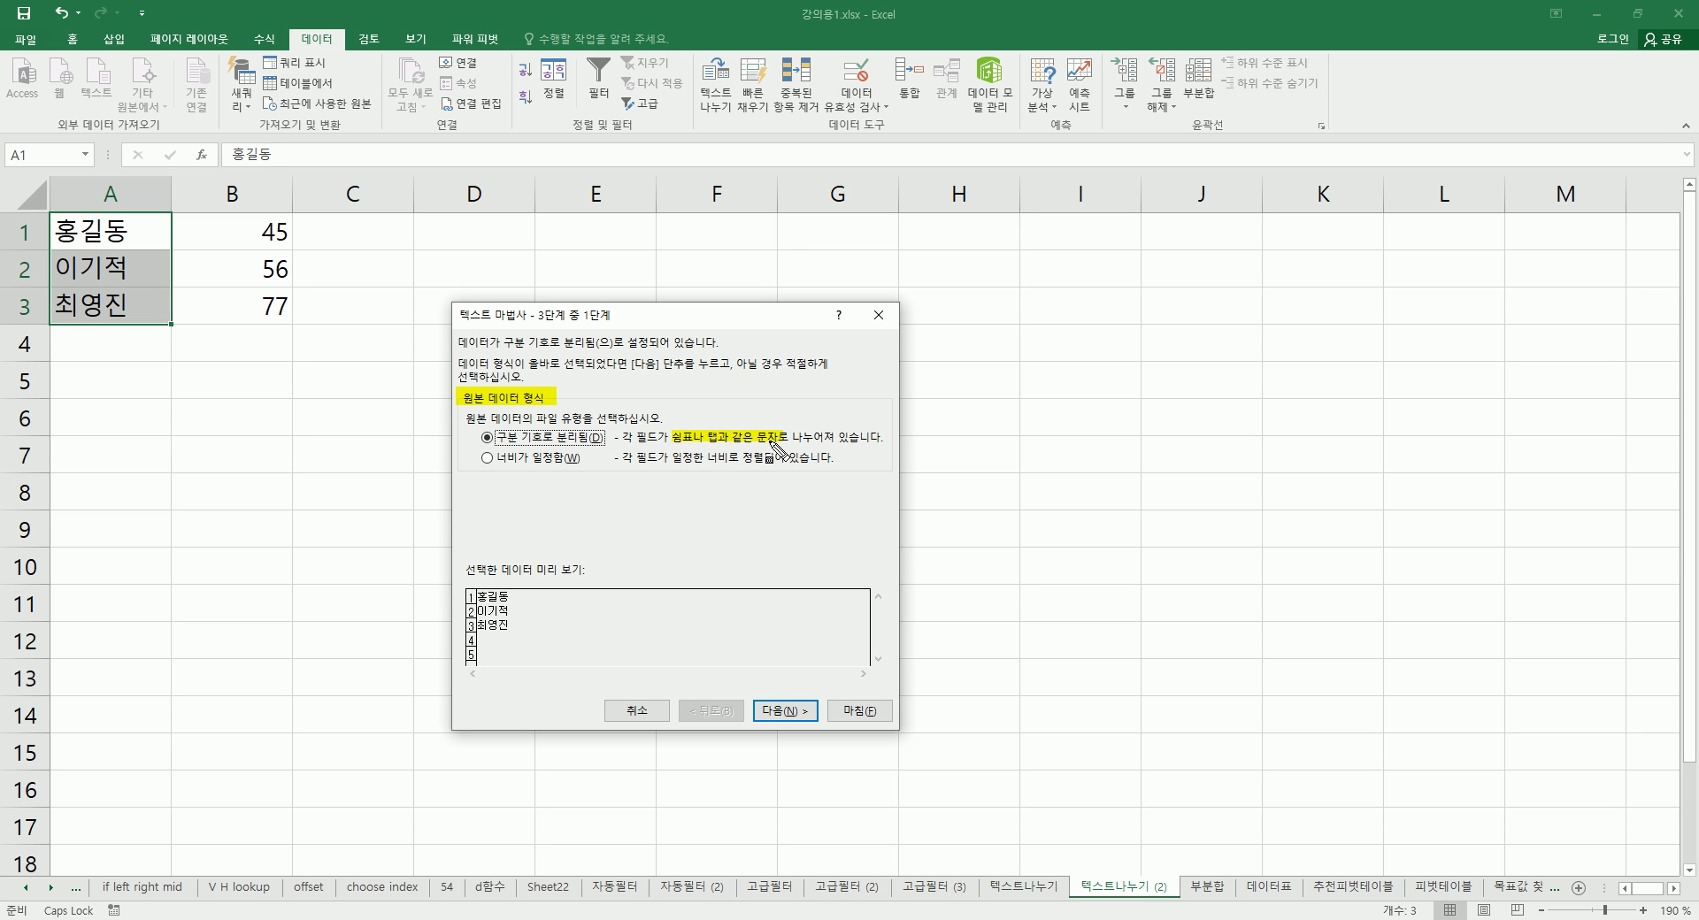
drag(496, 437, 543, 438)
drag(494, 458, 579, 458)
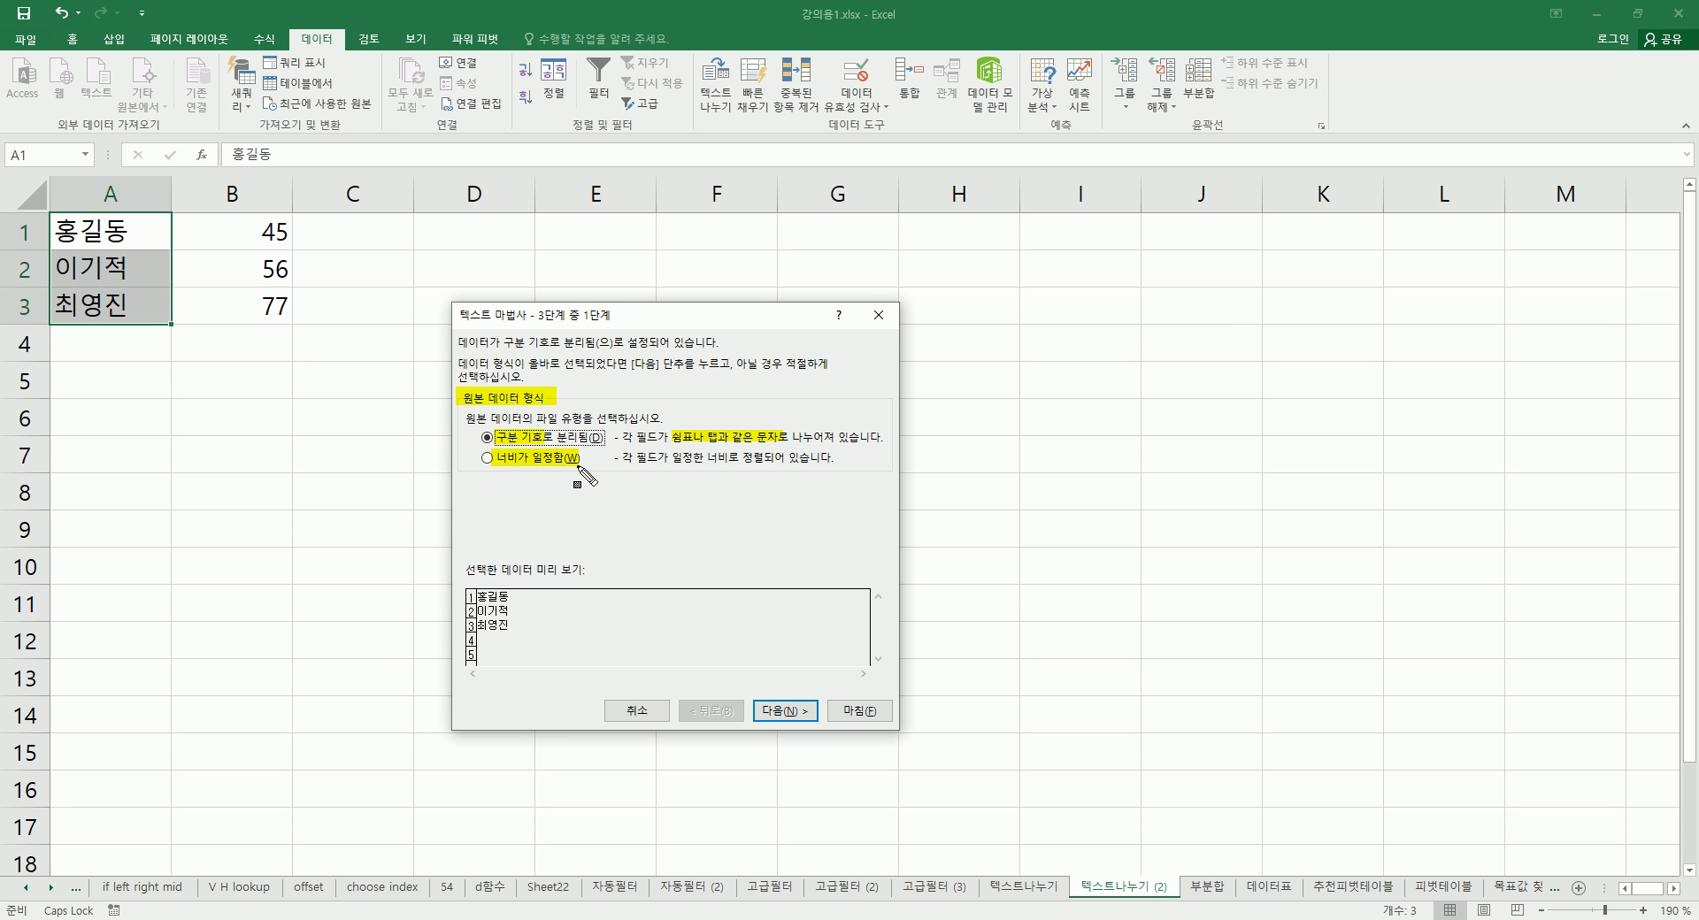
drag(670, 460, 763, 461)
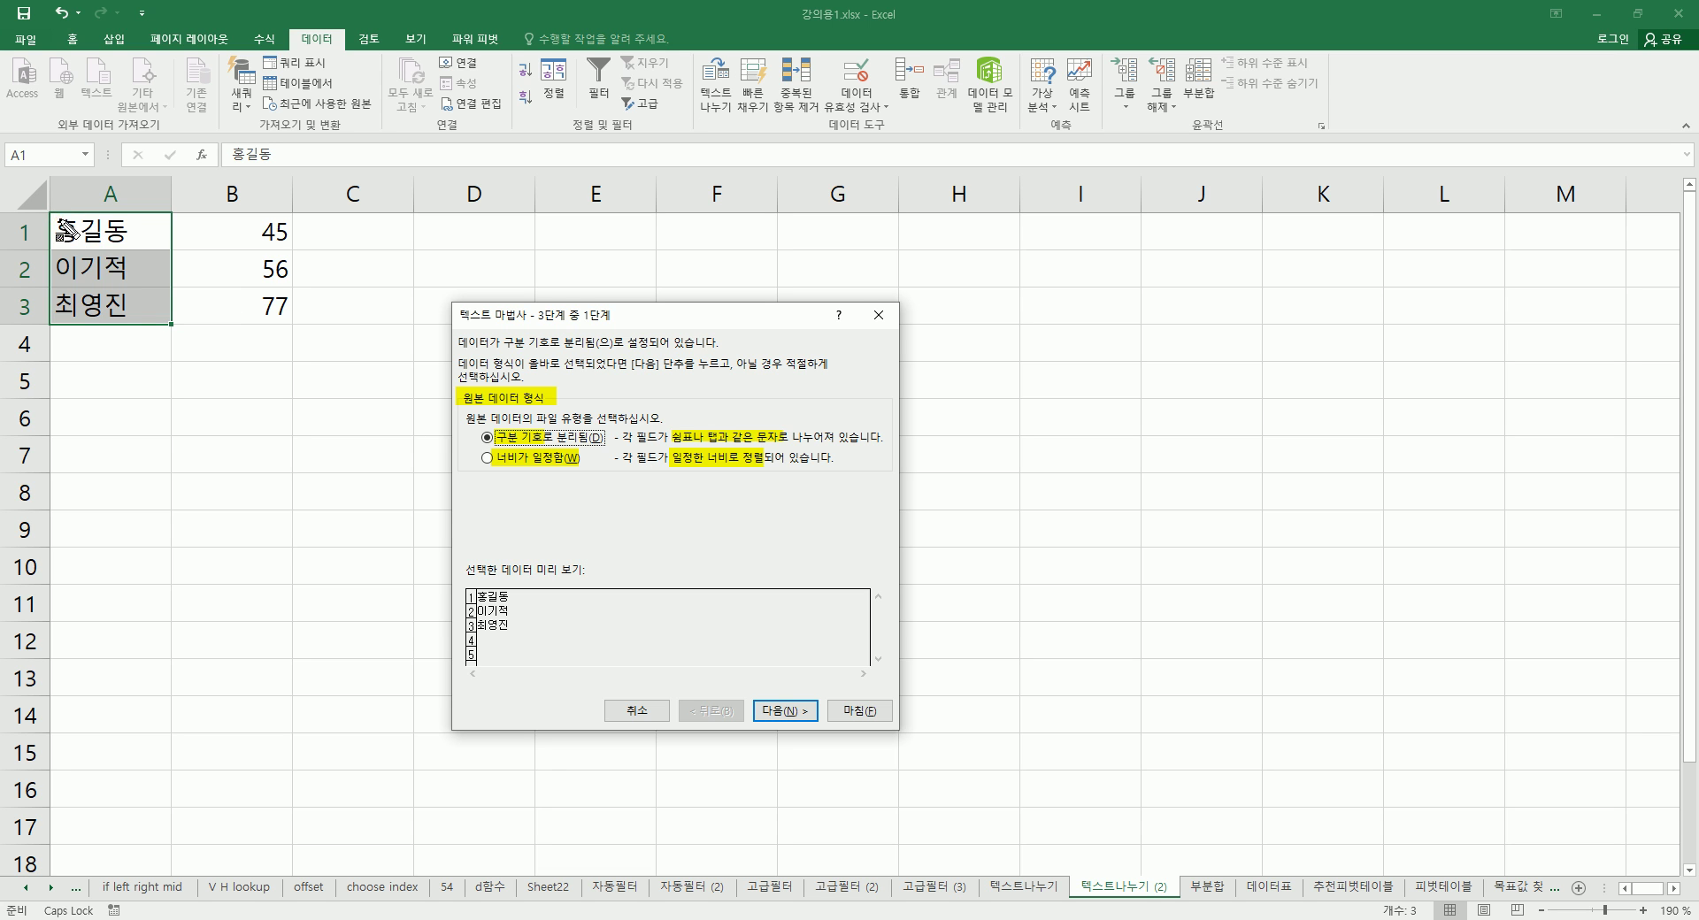
drag(56, 232, 134, 232)
drag(56, 268, 134, 268)
drag(56, 303, 134, 304)
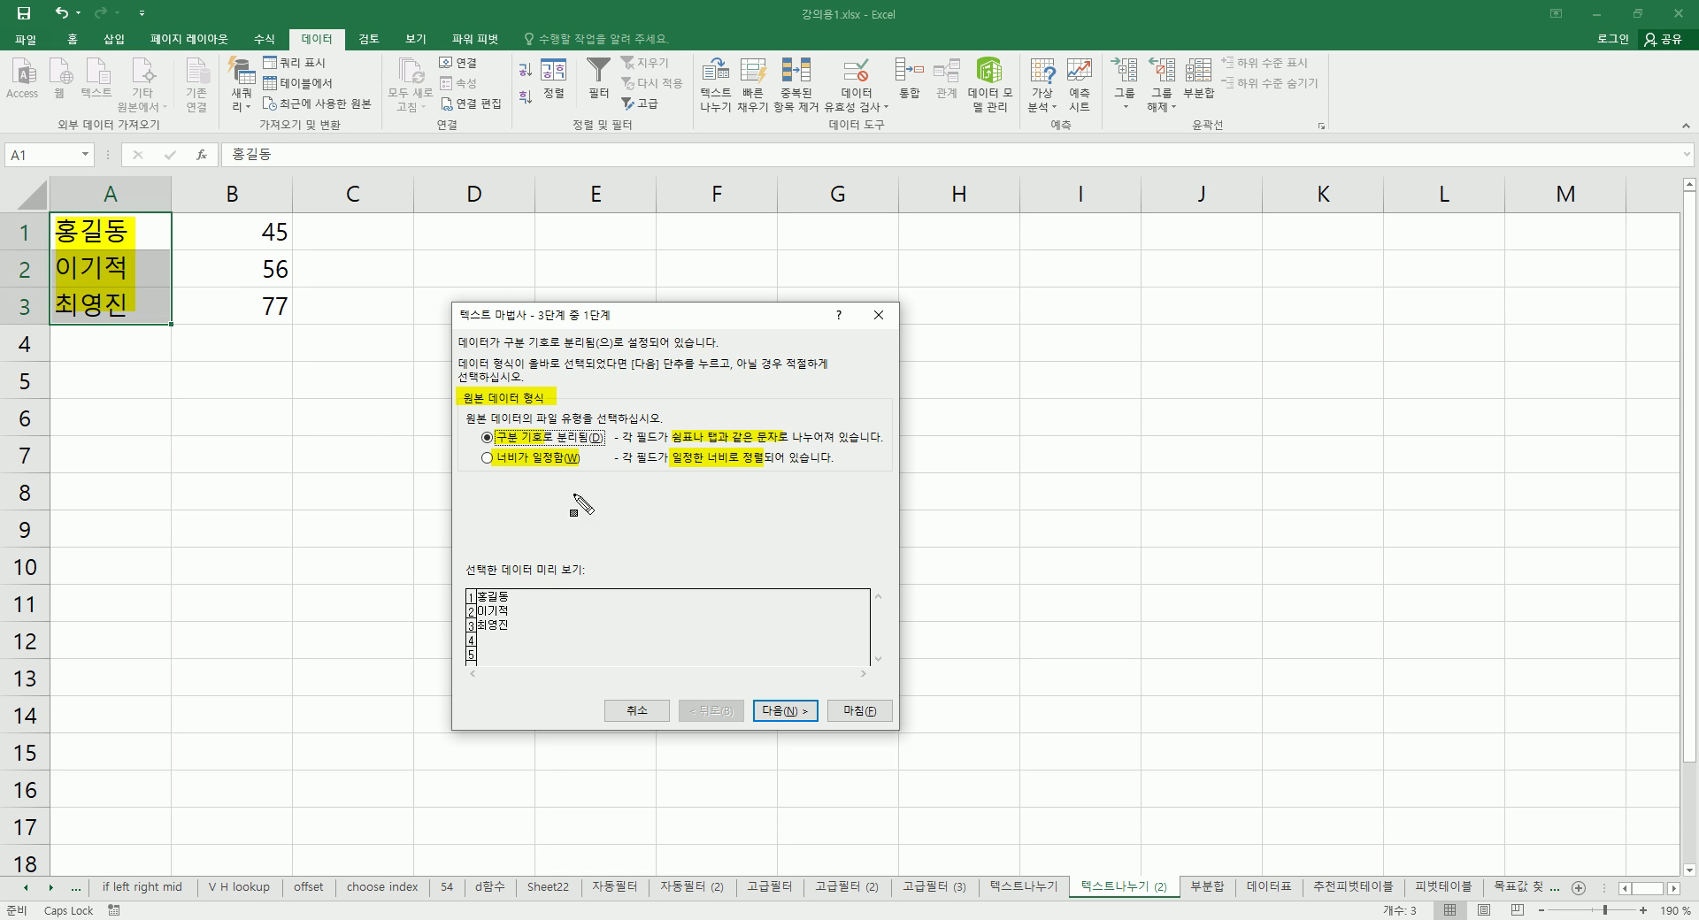
drag(464, 570, 586, 571)
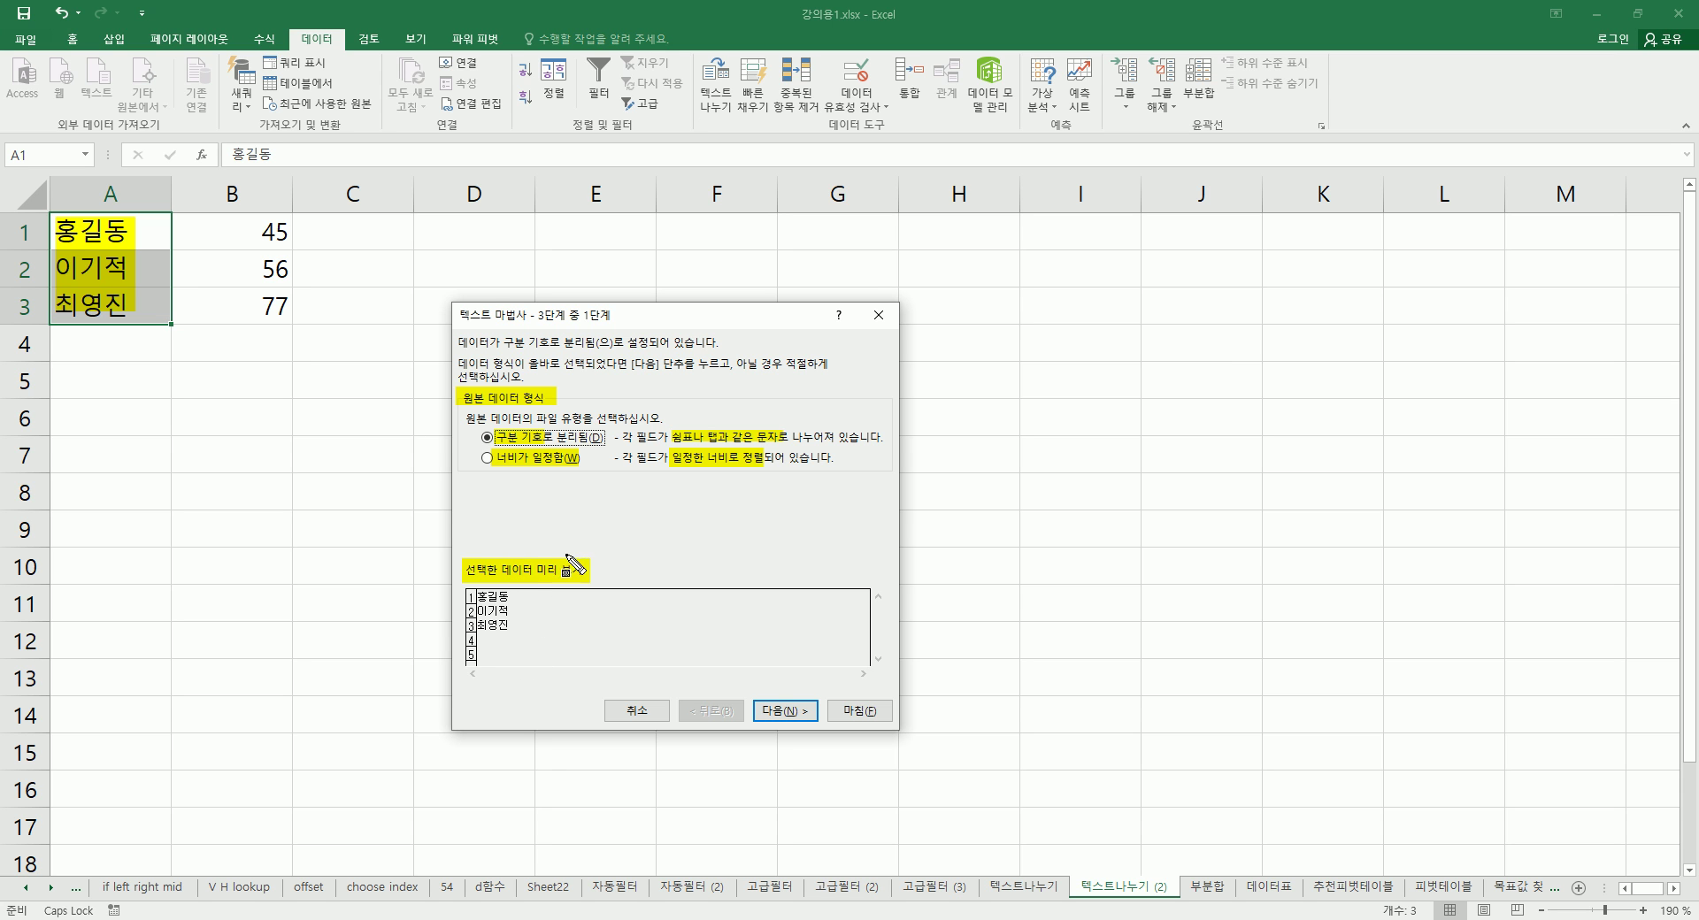
key(Escape)
Choose fixed width as the original data type and continue to the column break stage.
click(488, 458)
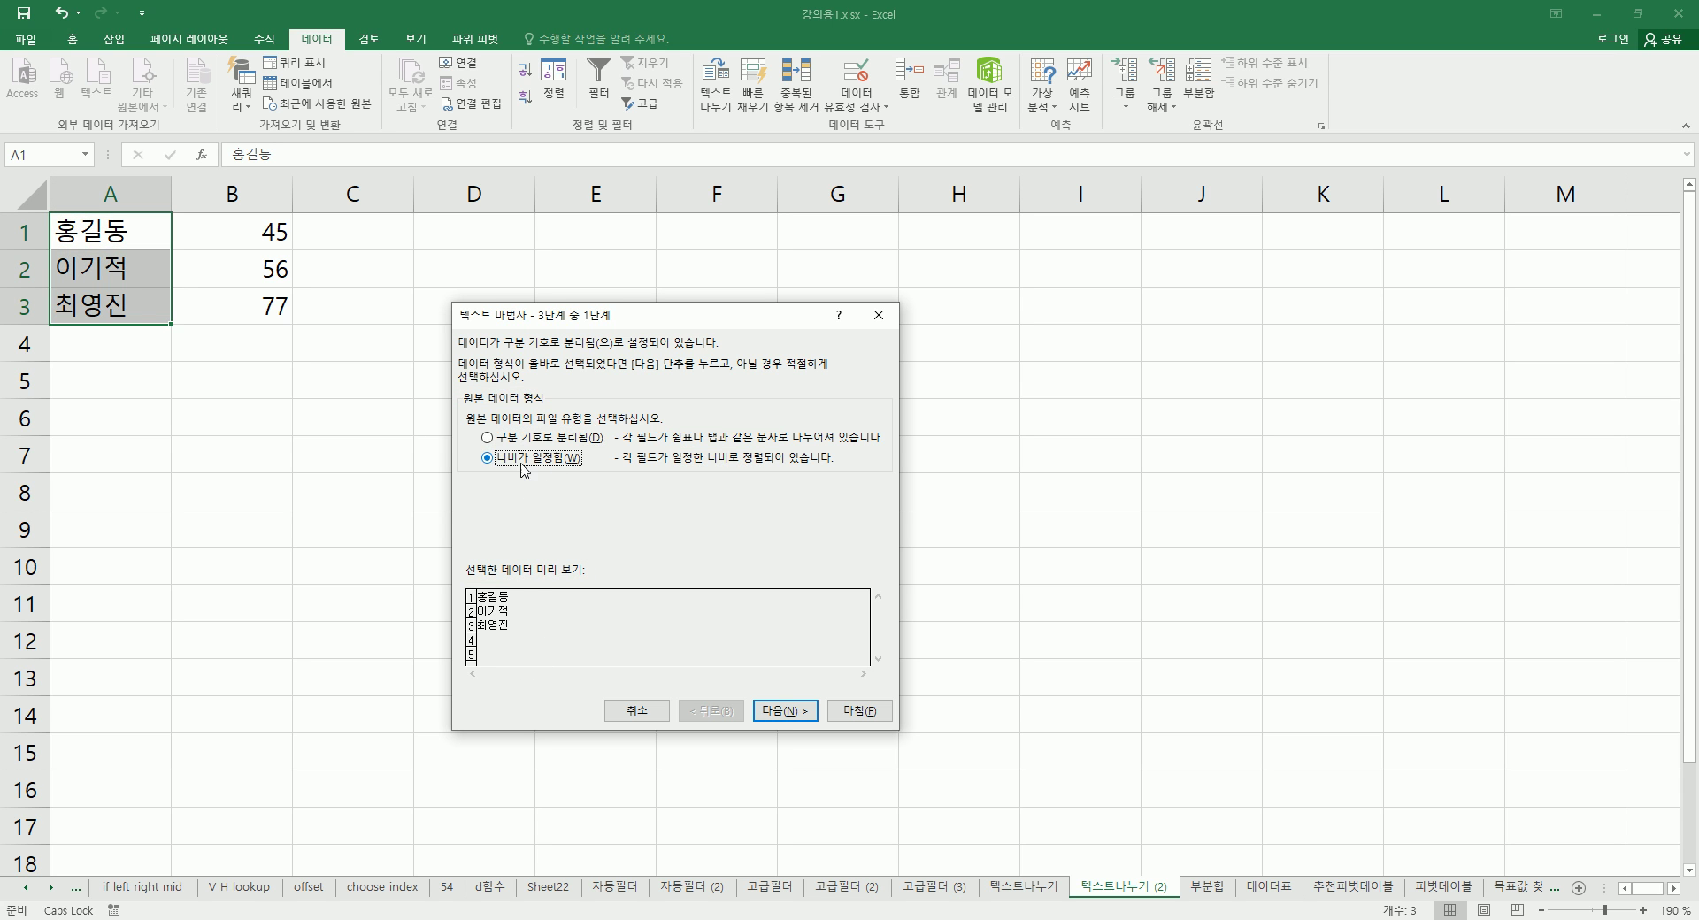
click(800, 718)
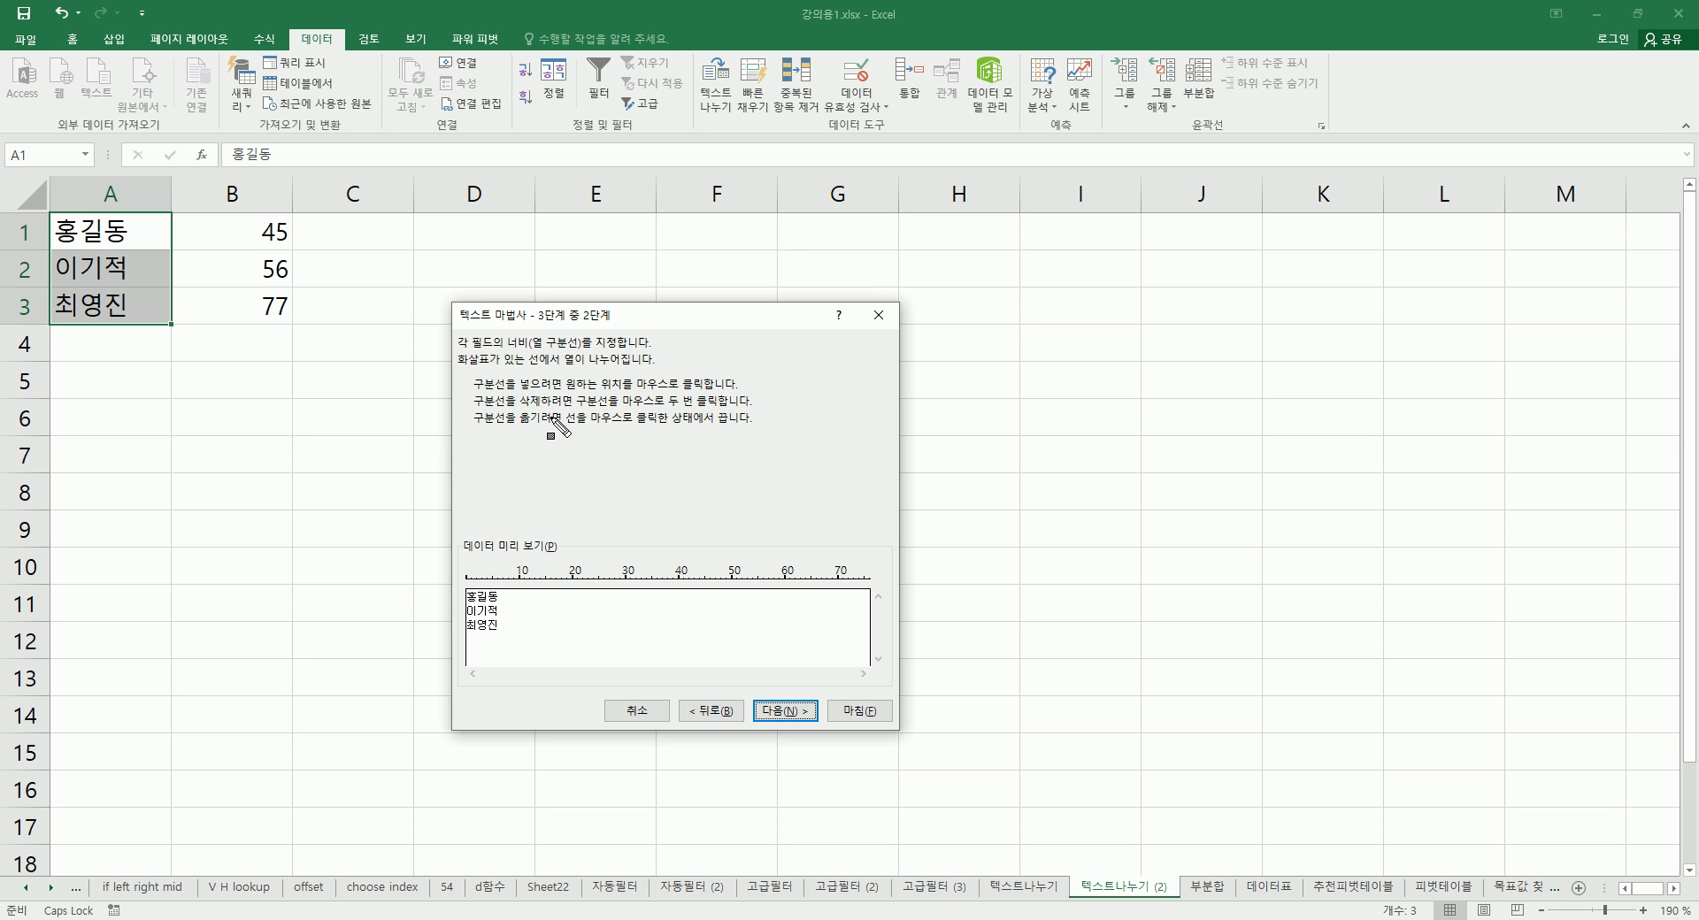
drag(530, 342, 581, 344)
mouse_move(457, 371)
mouse_down()
mouse_move(460, 403)
mouse_move(772, 436)
mouse_up()
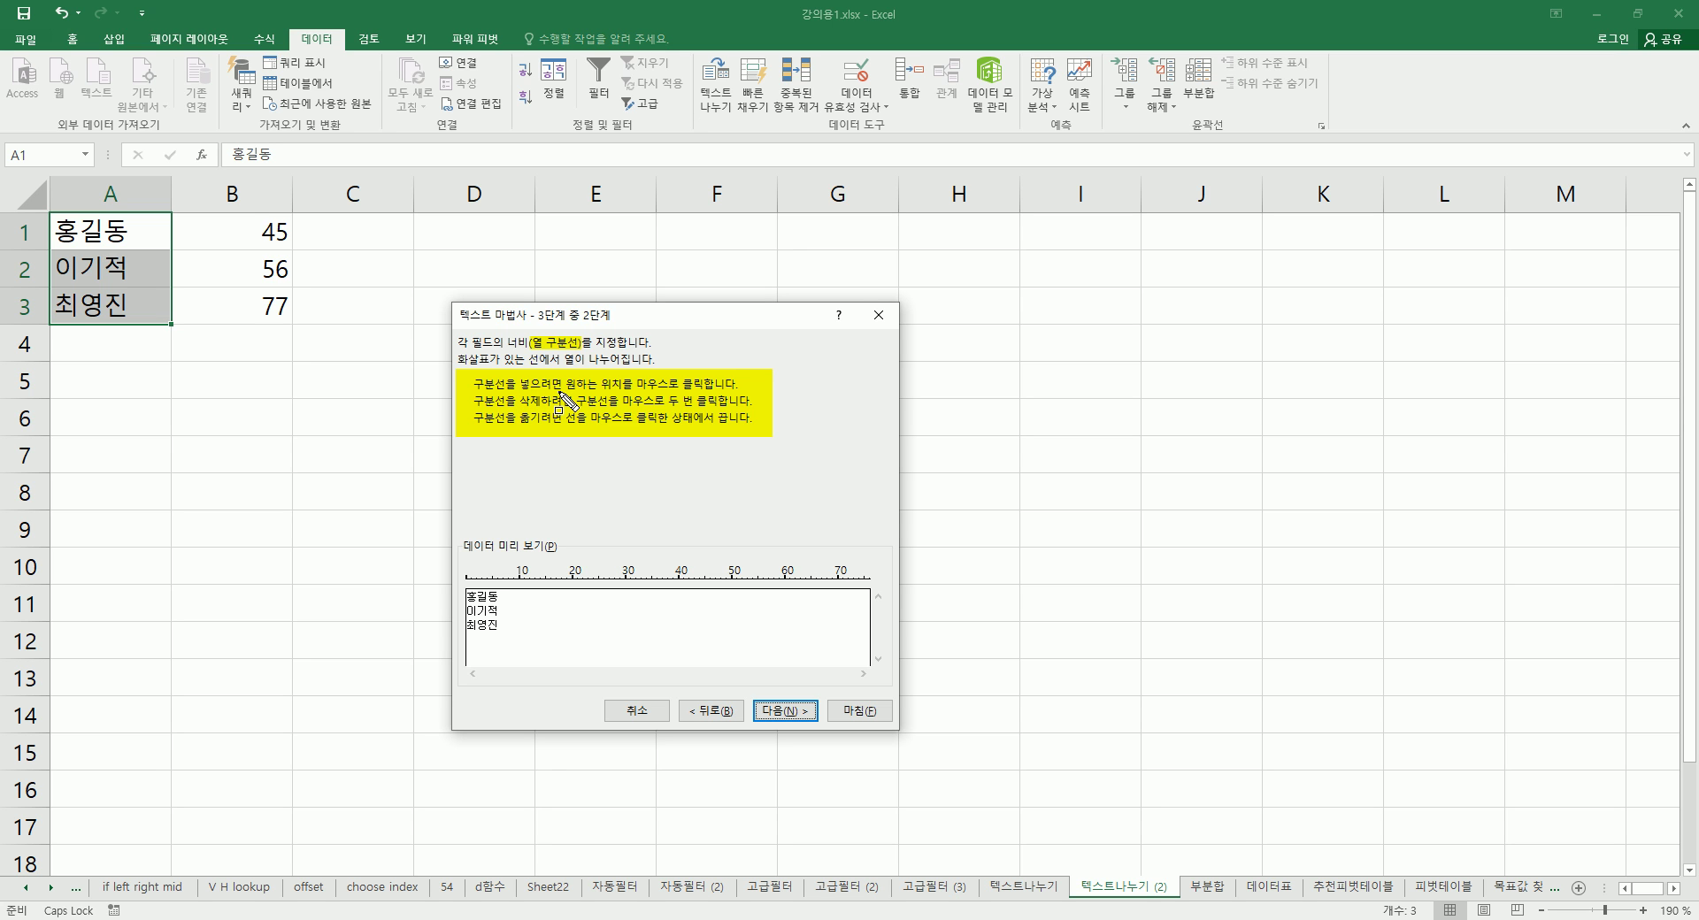
drag(633, 374, 703, 392)
drag(518, 392, 543, 411)
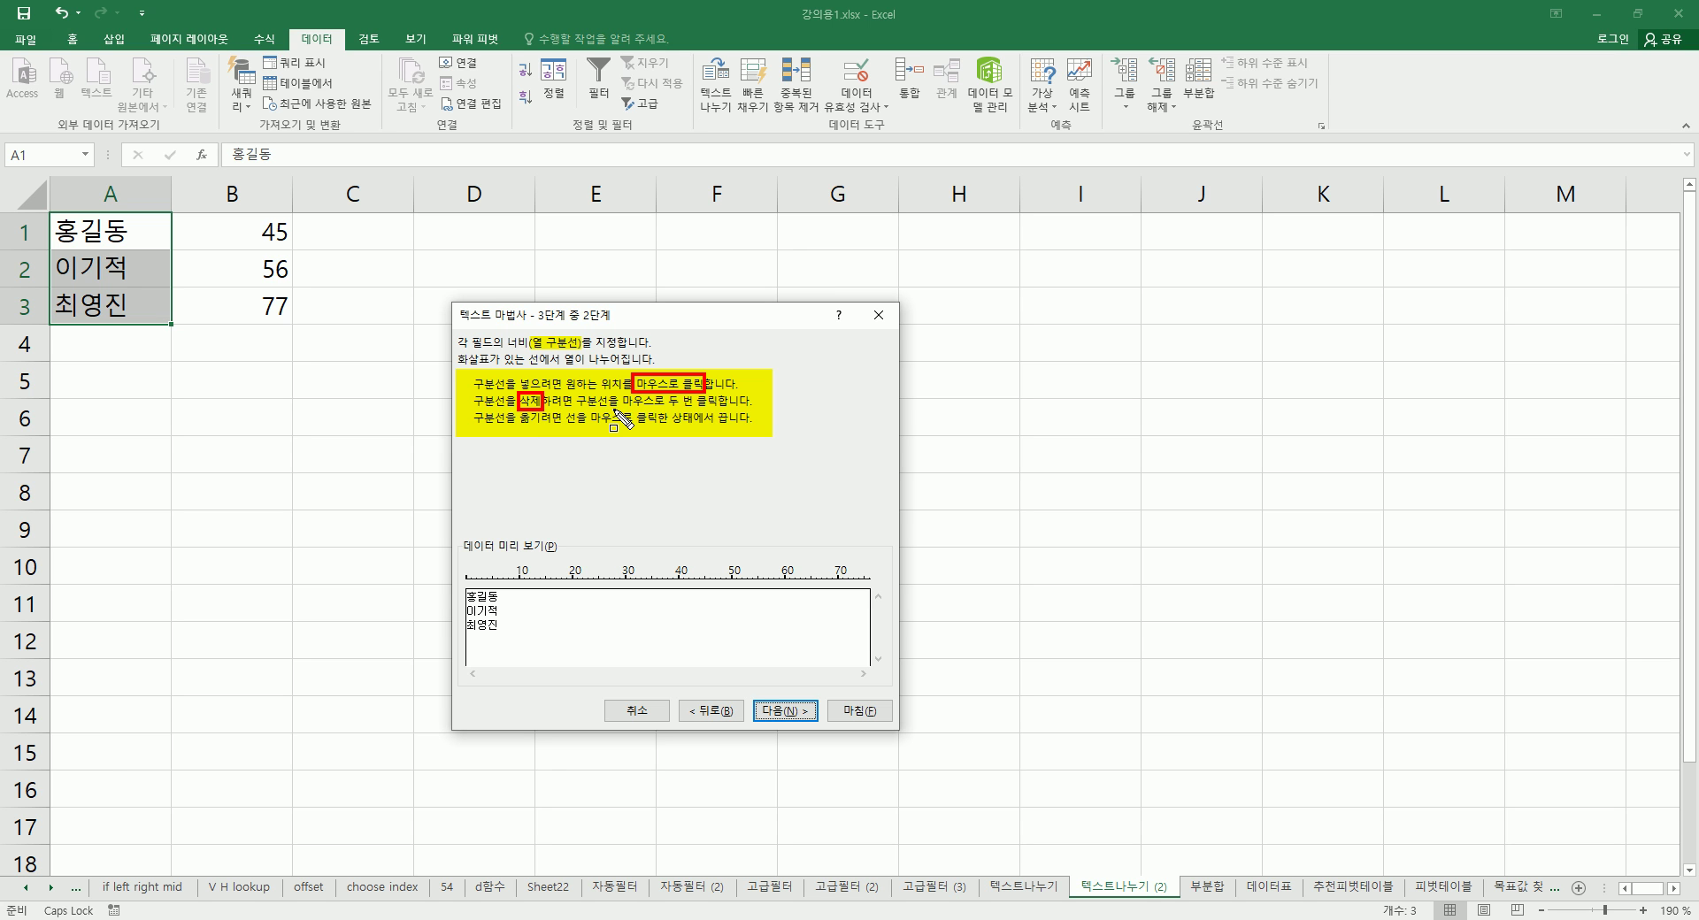
drag(663, 393, 721, 412)
drag(566, 409, 588, 425)
mouse_move(460, 374)
mouse_down()
mouse_move(698, 445)
mouse_move(776, 441)
mouse_up()
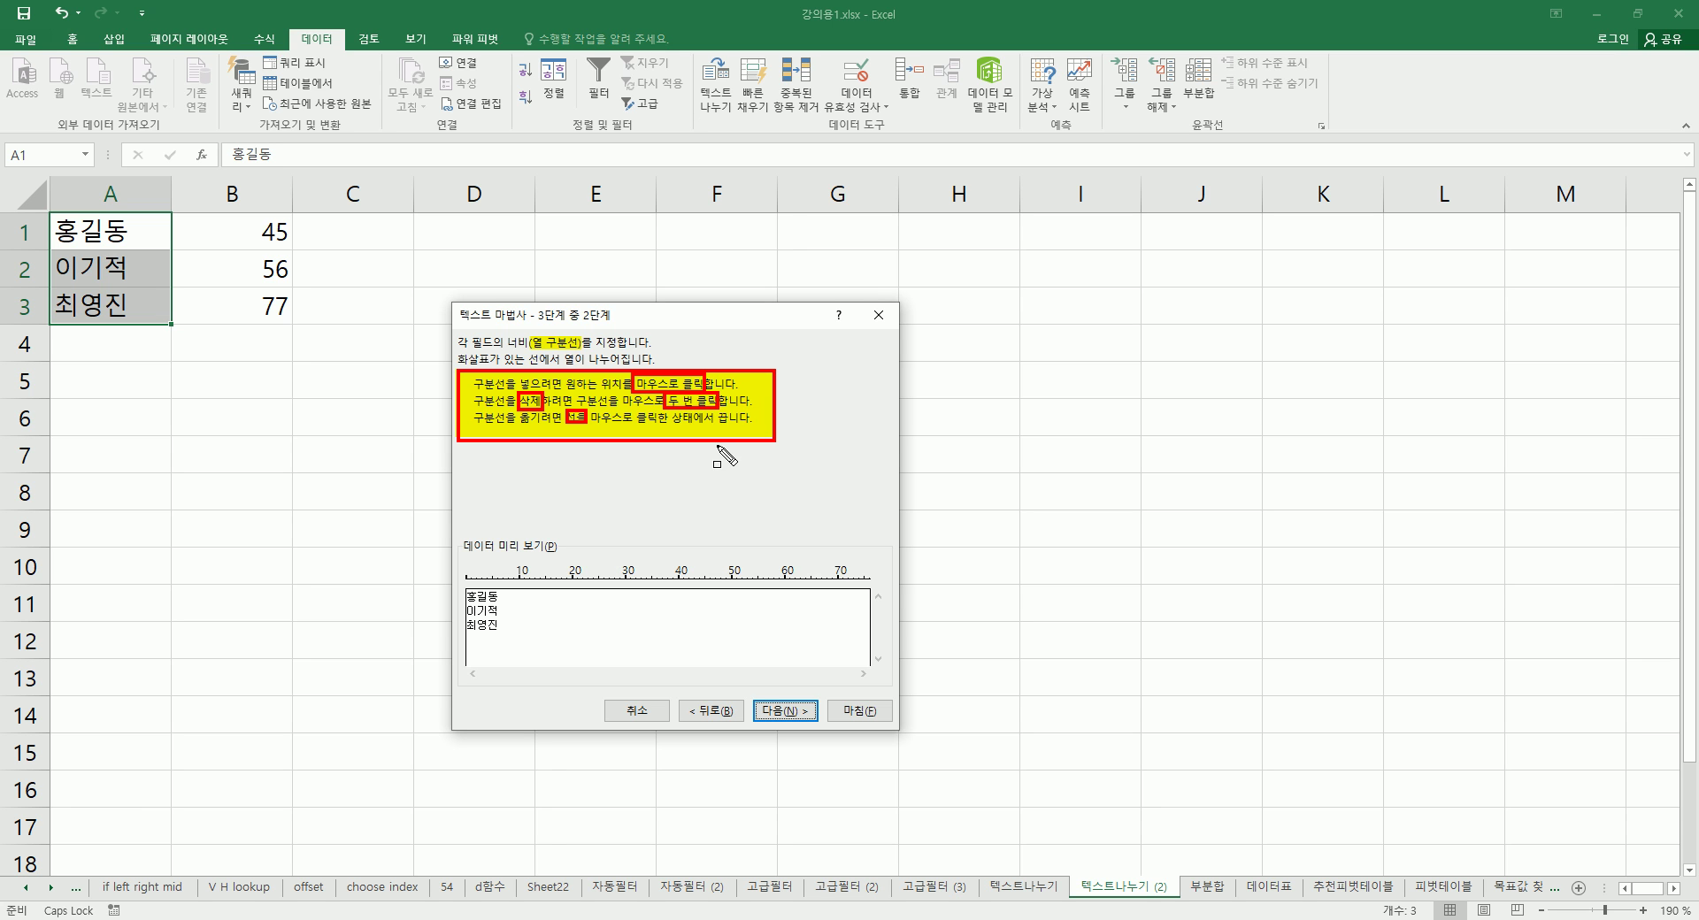
key(Escape)
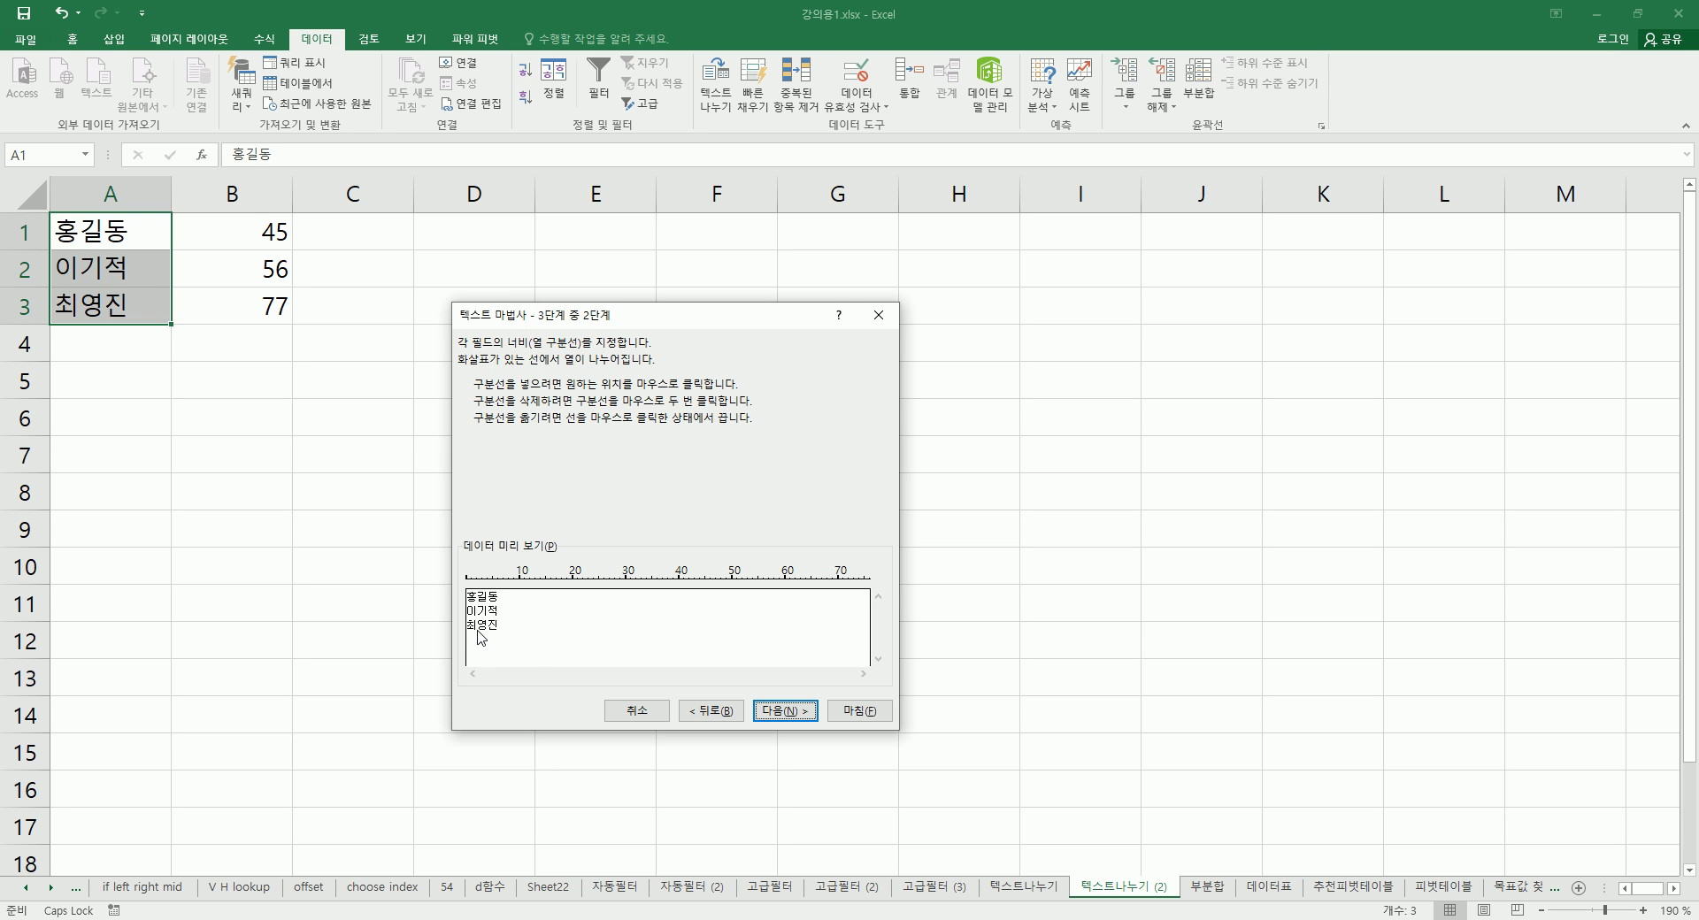
Place a column break after the first character of each name and continue to the column format stage.
click(477, 587)
drag(477, 643, 493, 644)
click(477, 646)
click(790, 715)
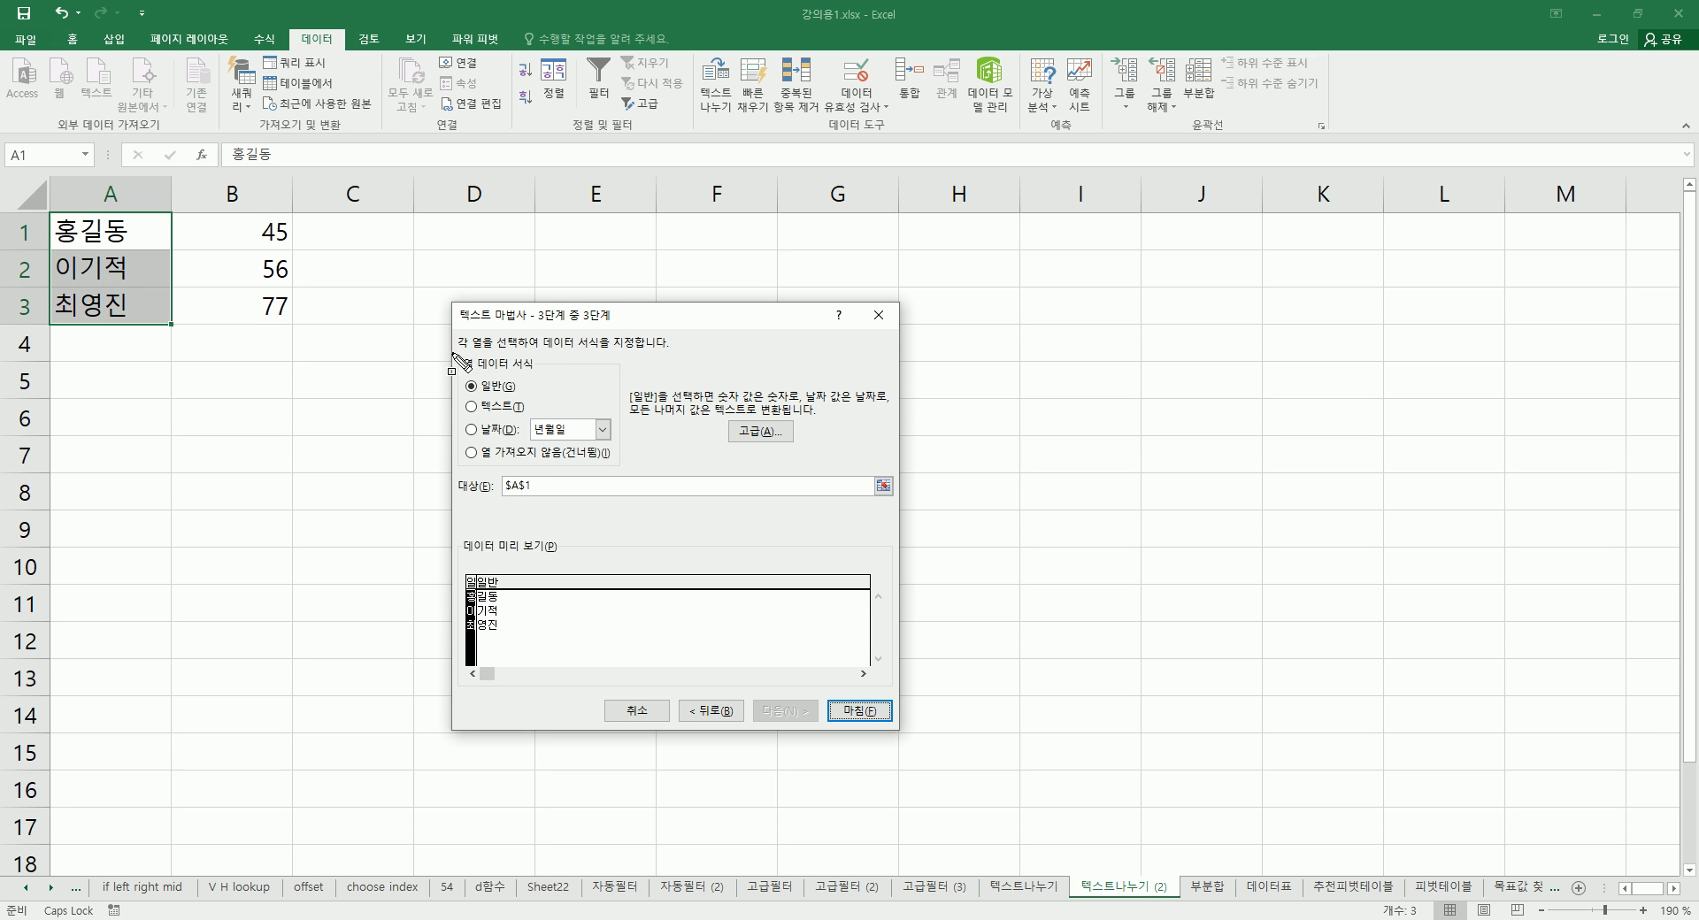
View the decimal separator options in the advanced text import settings and close the dialog without applying.
drag(456, 352, 541, 374)
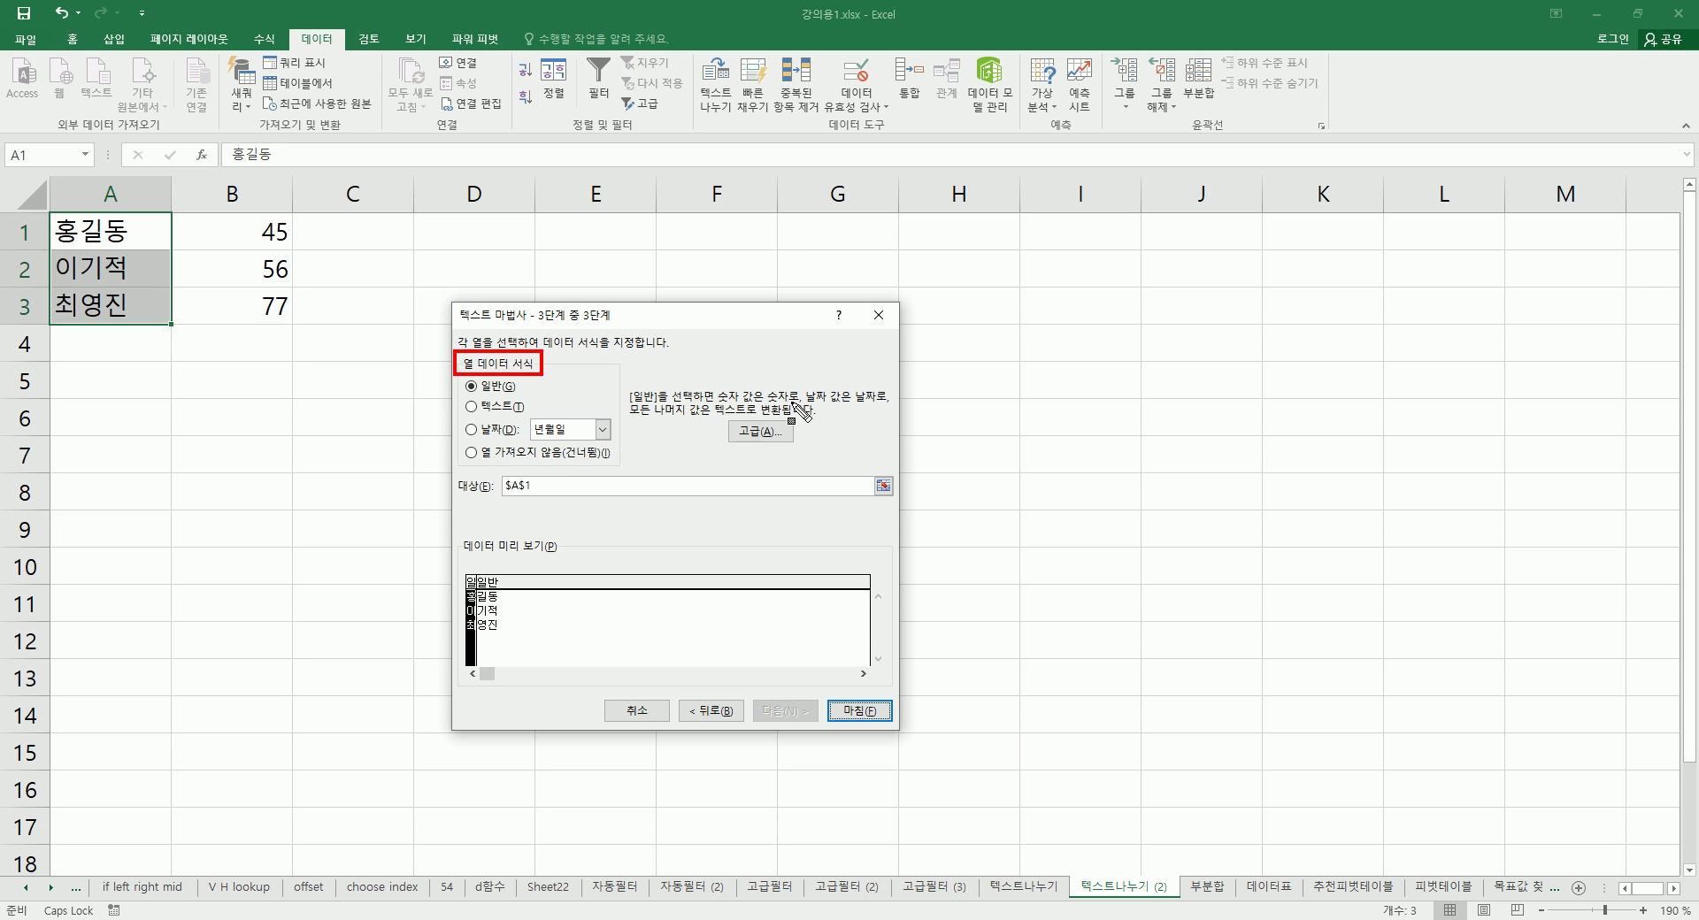
drag(628, 381, 889, 421)
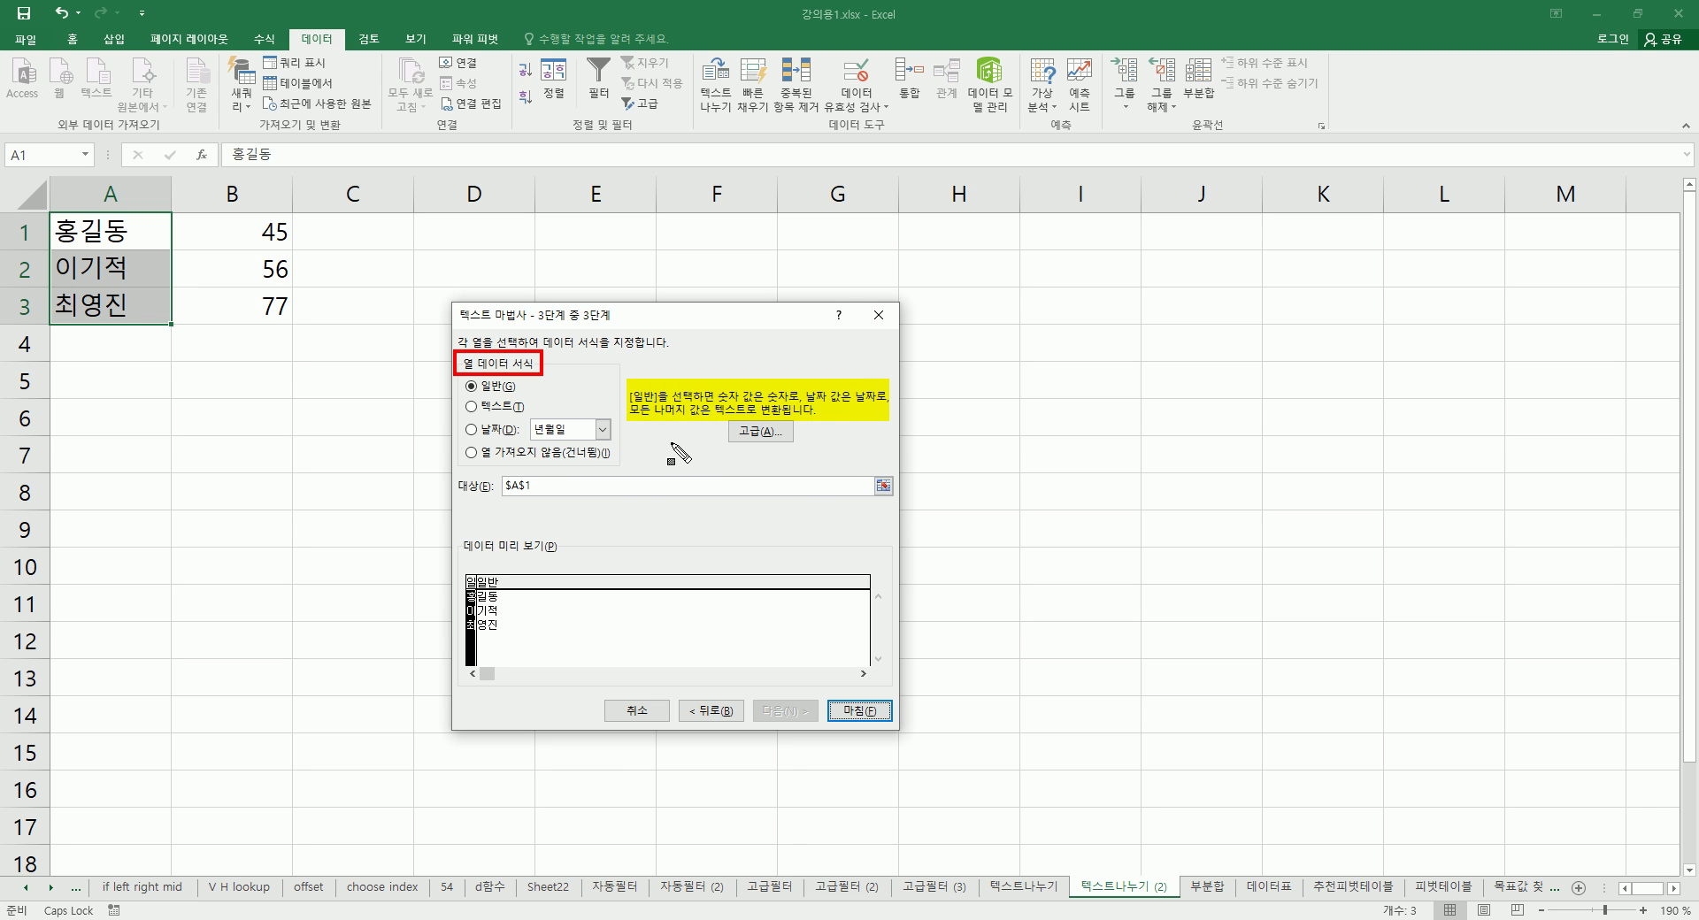
click(761, 431)
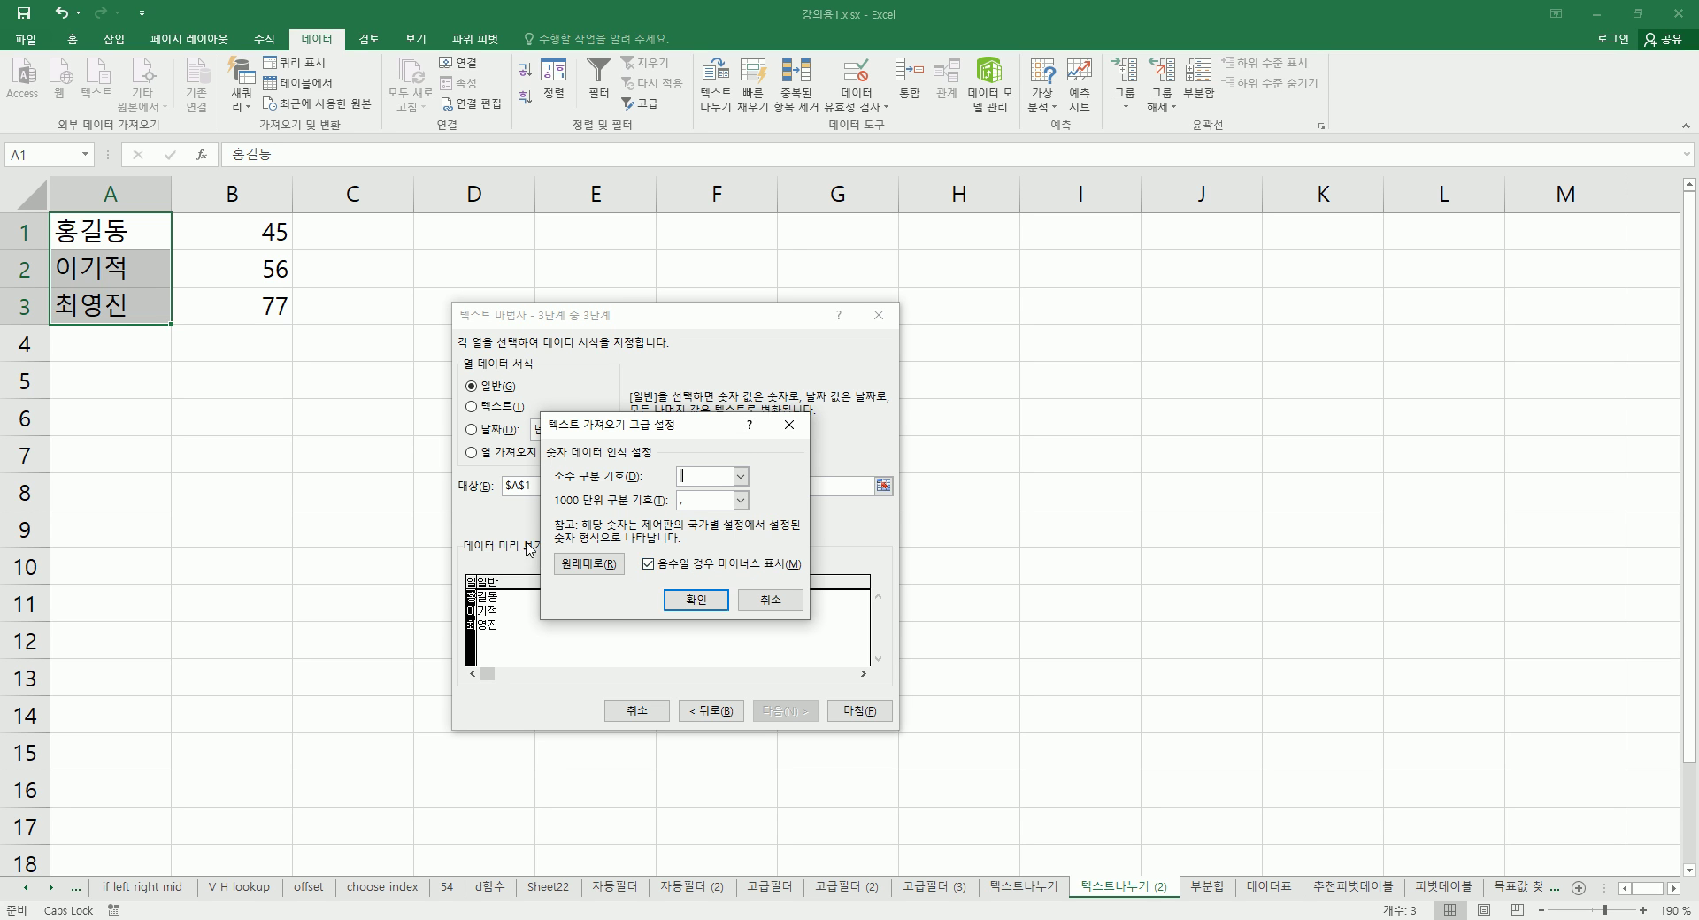
click(740, 476)
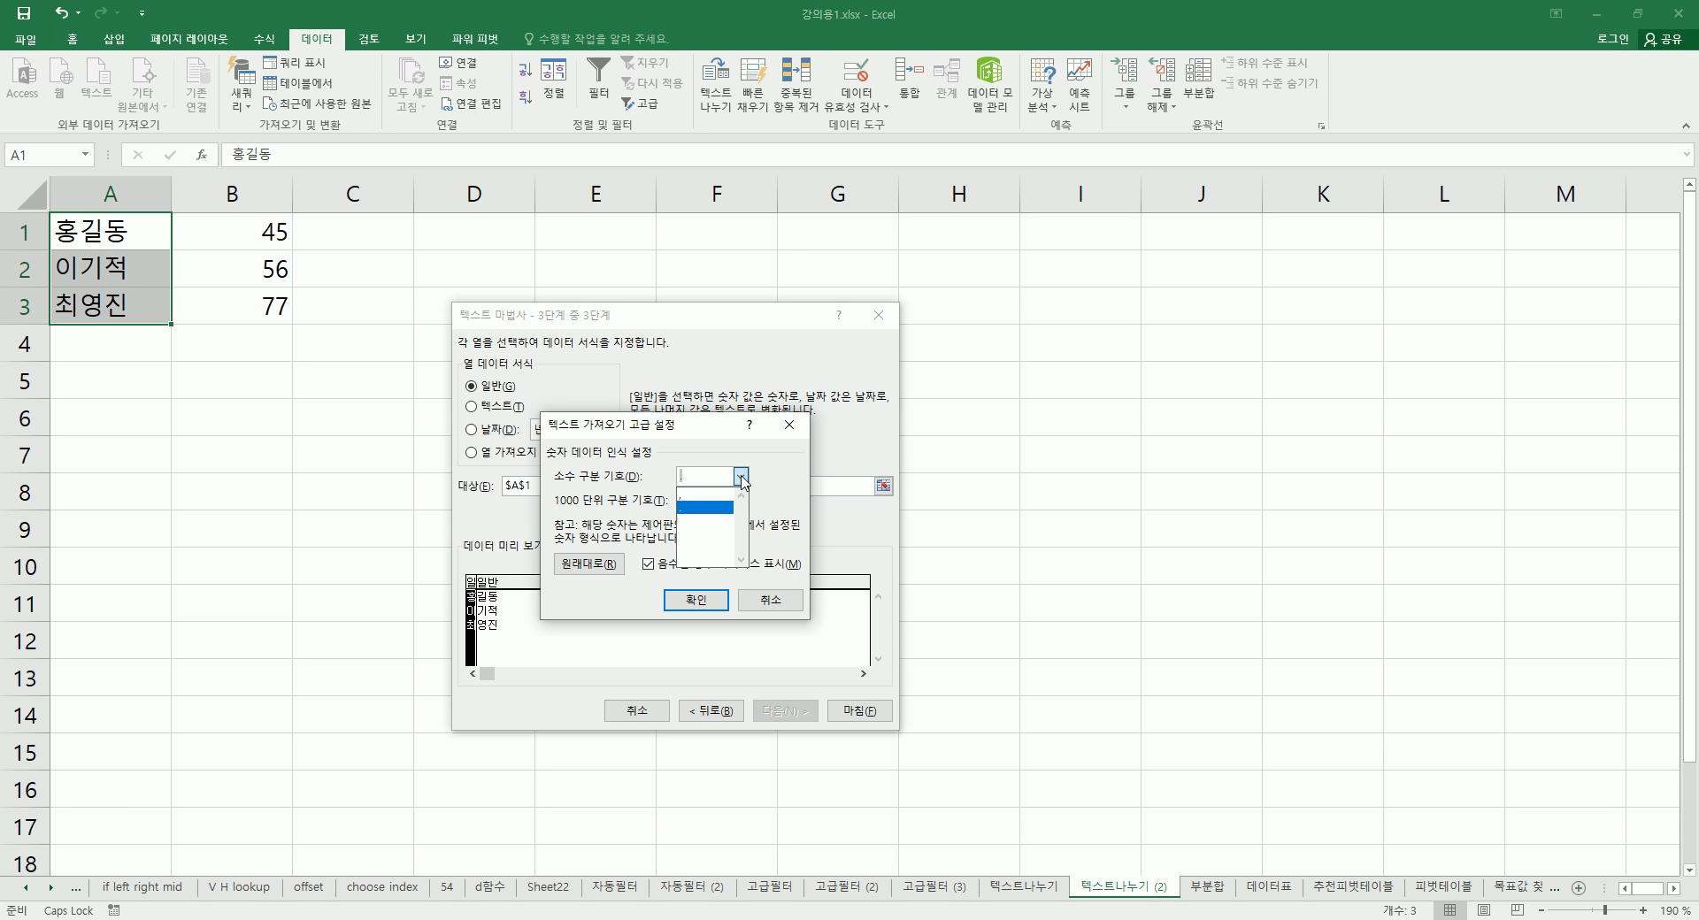
click(742, 478)
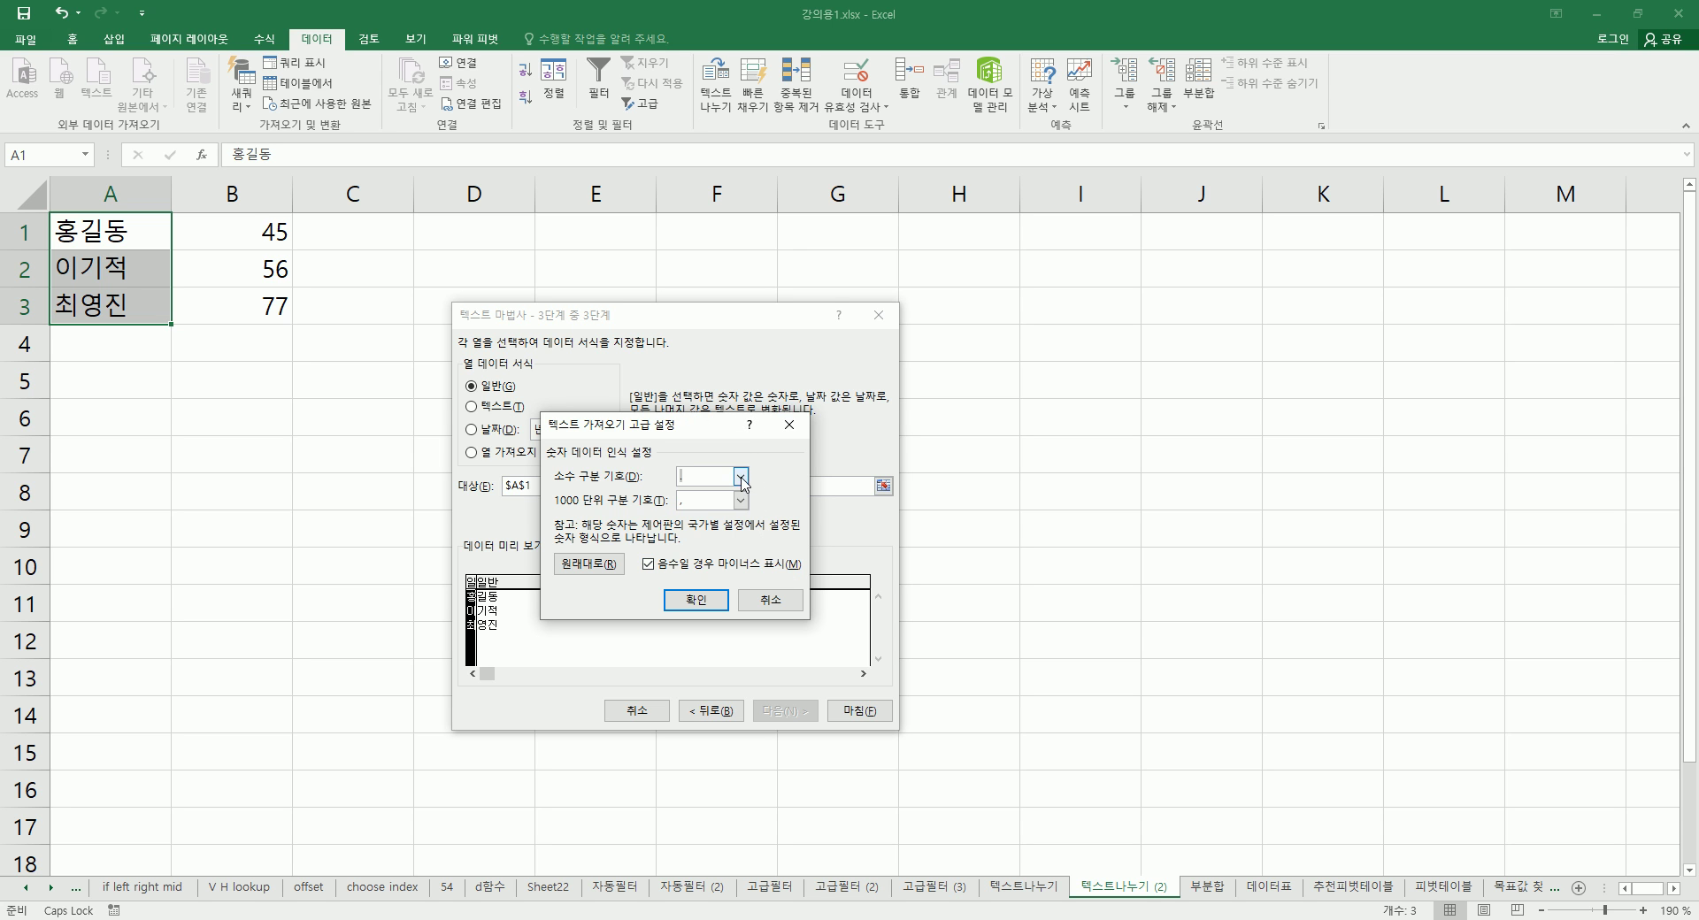
click(778, 601)
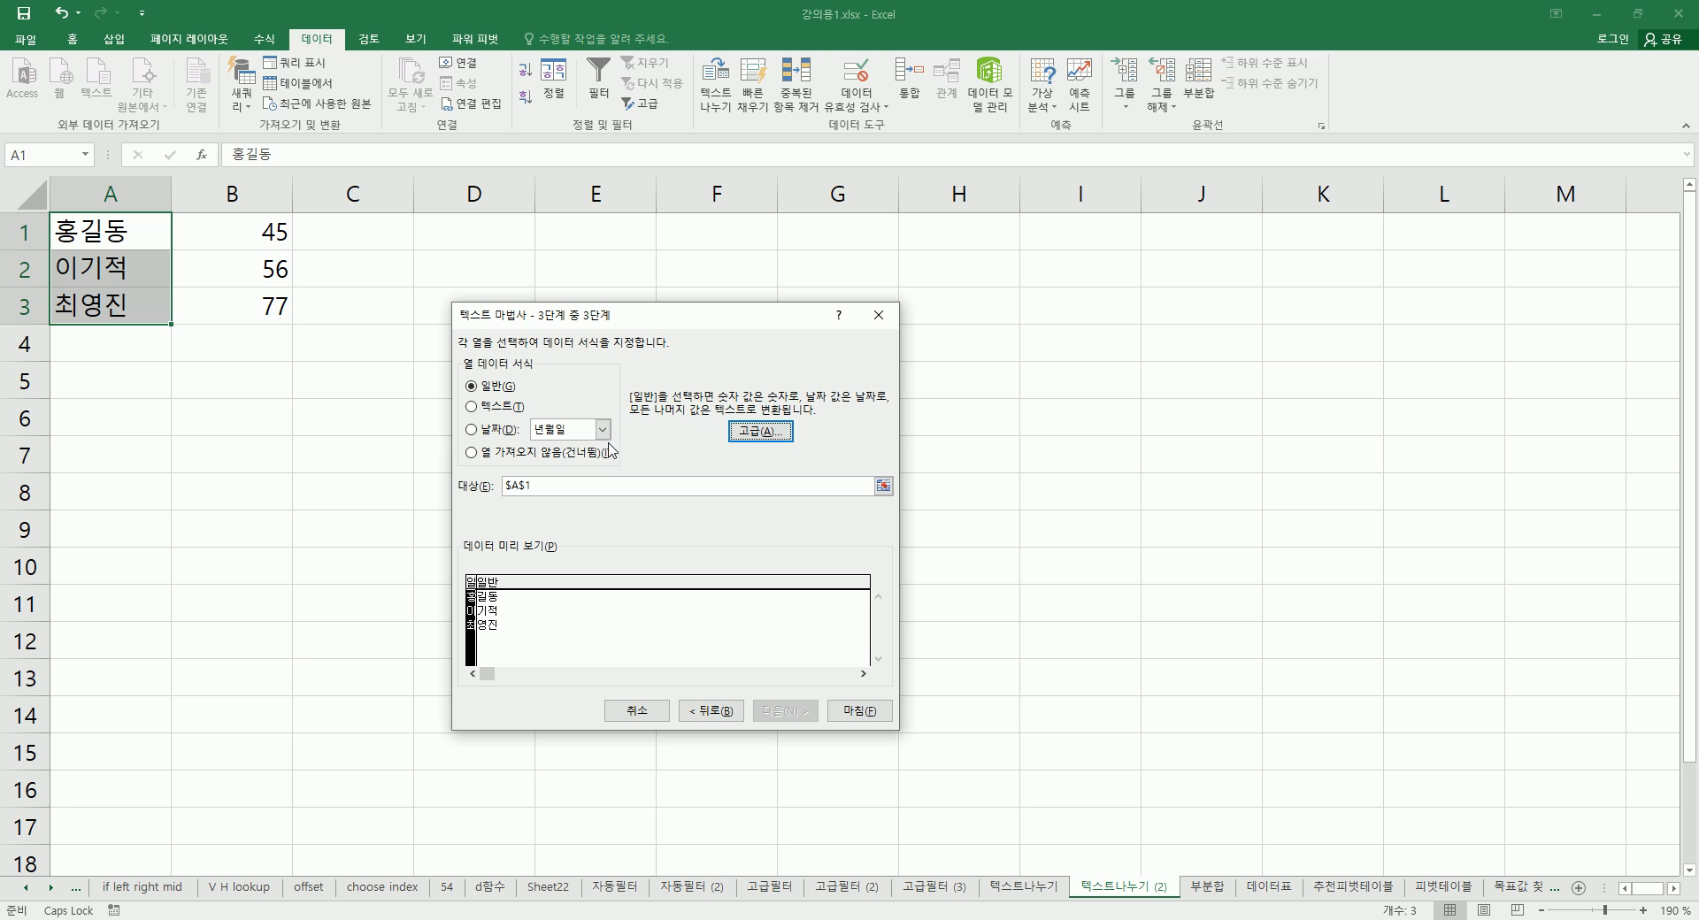
Set the column data format to text and finish the split, replacing the existing data in column B.
click(508, 407)
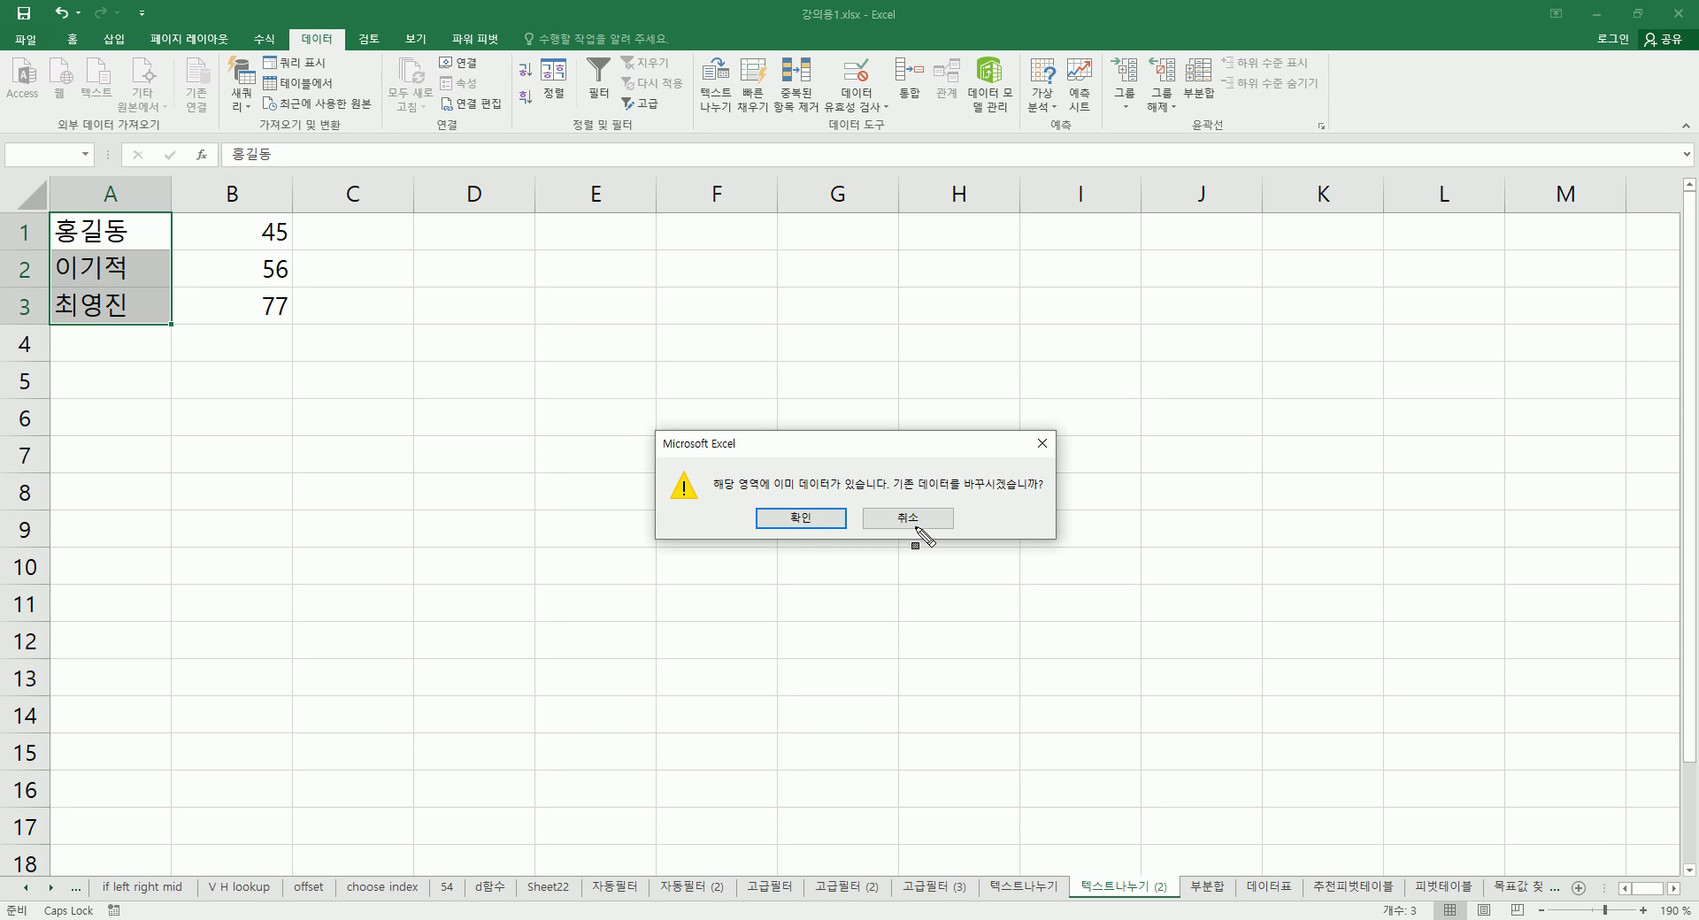
click(808, 522)
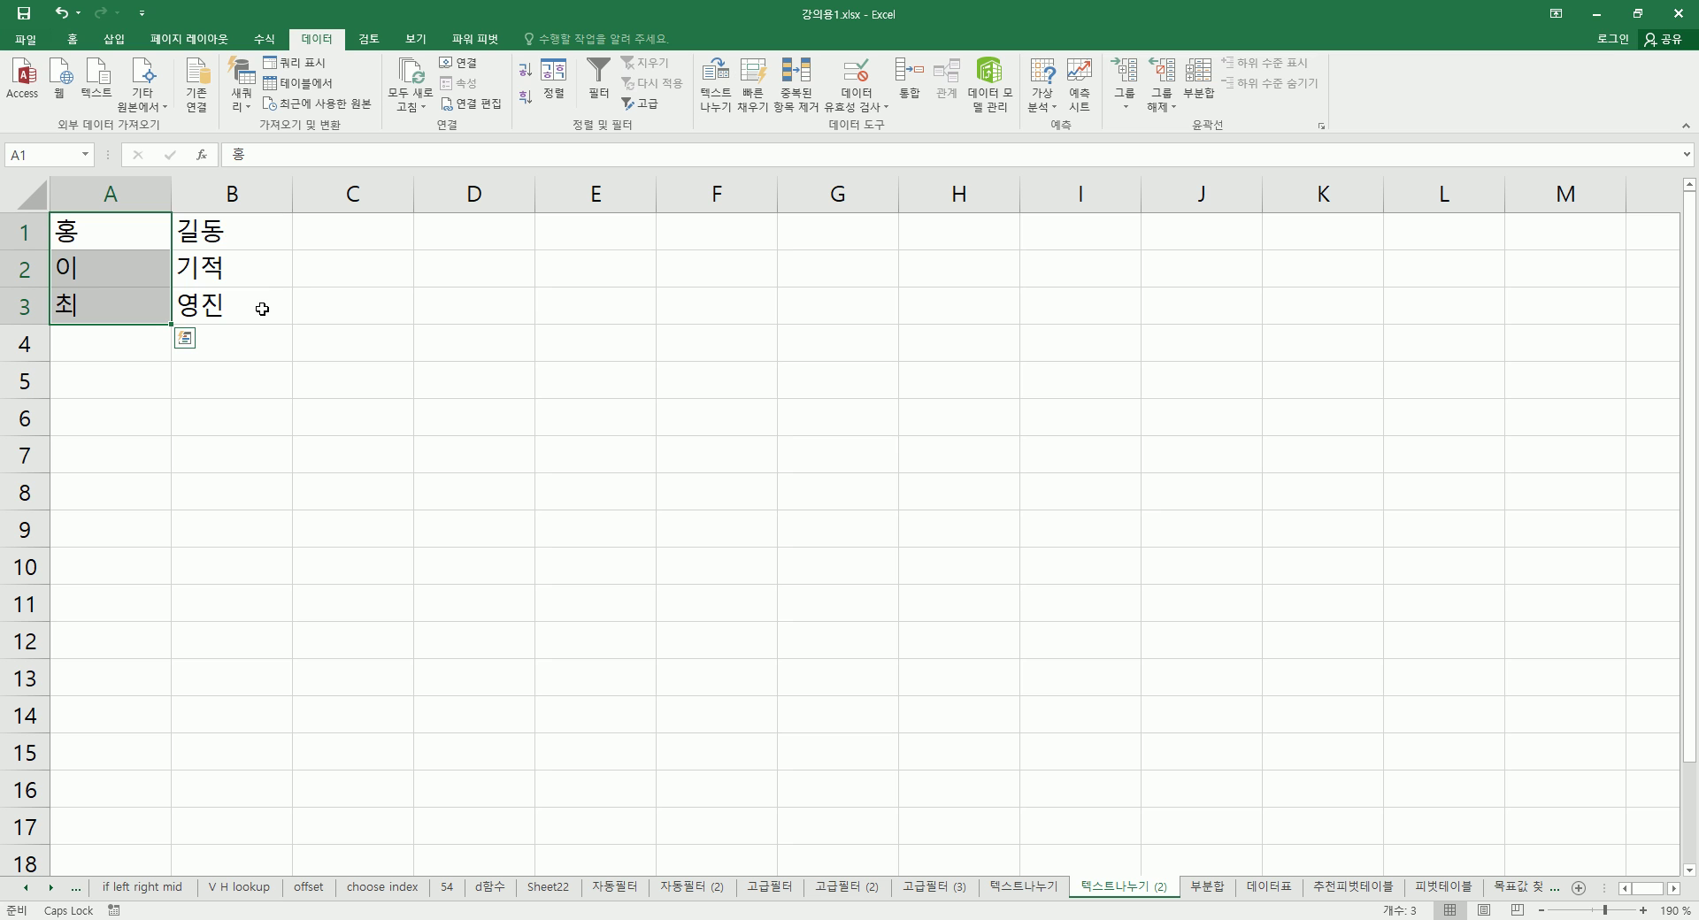
Examine the split surnames and given names cell by cell in A1:B3.
click(258, 231)
click(141, 243)
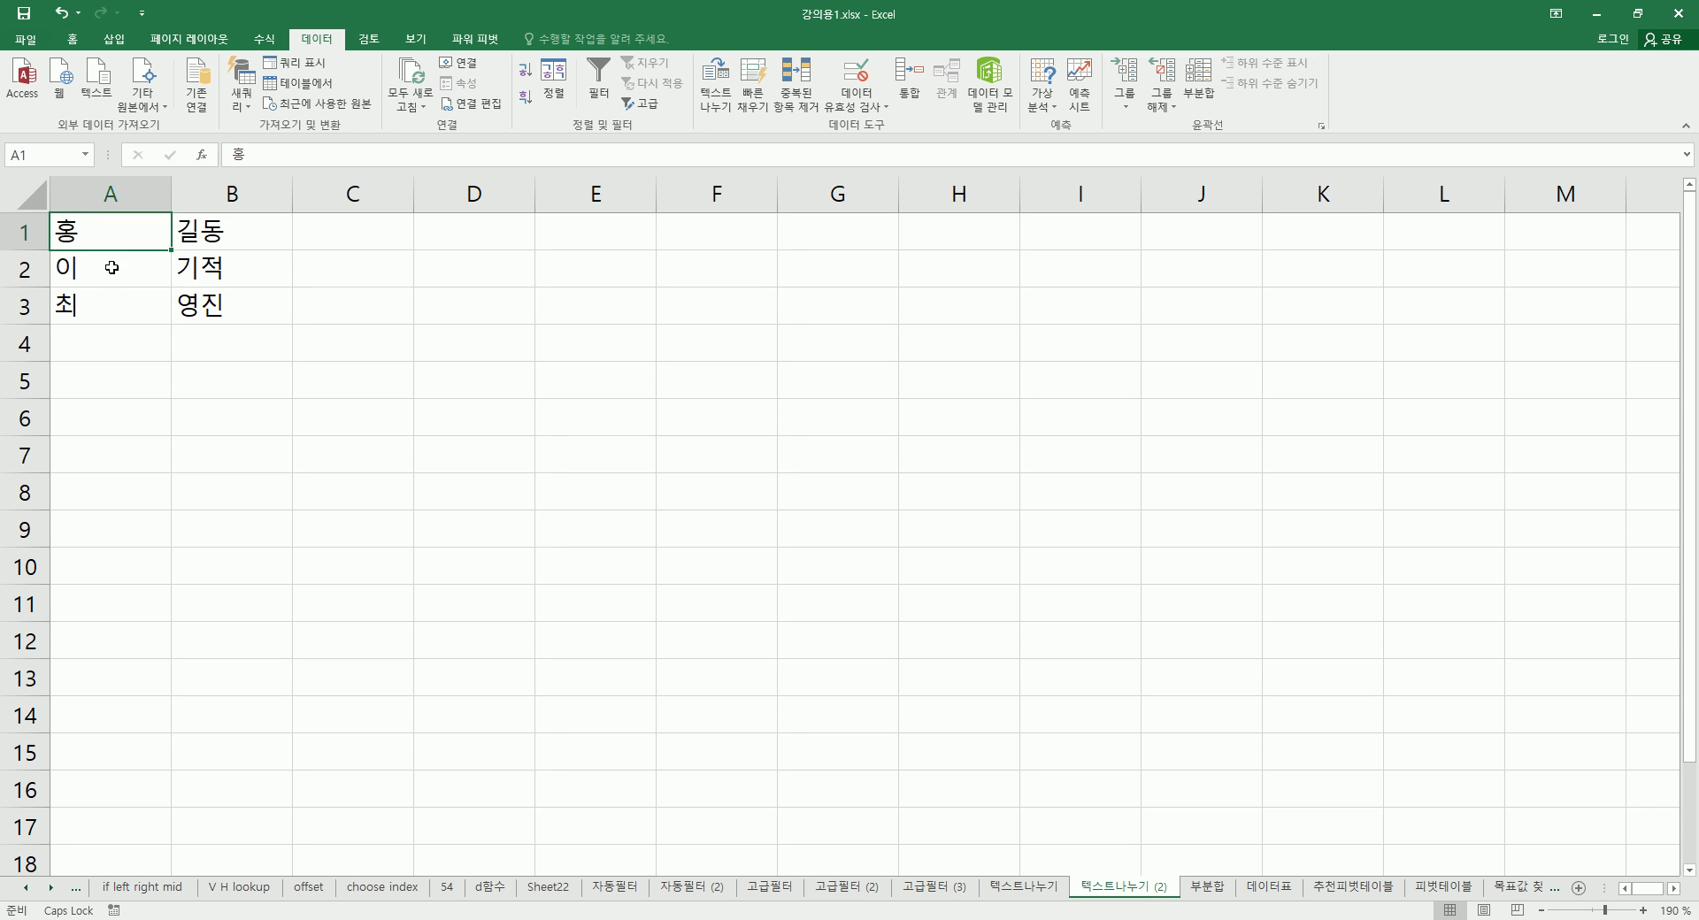
click(144, 269)
click(263, 283)
click(133, 314)
click(216, 310)
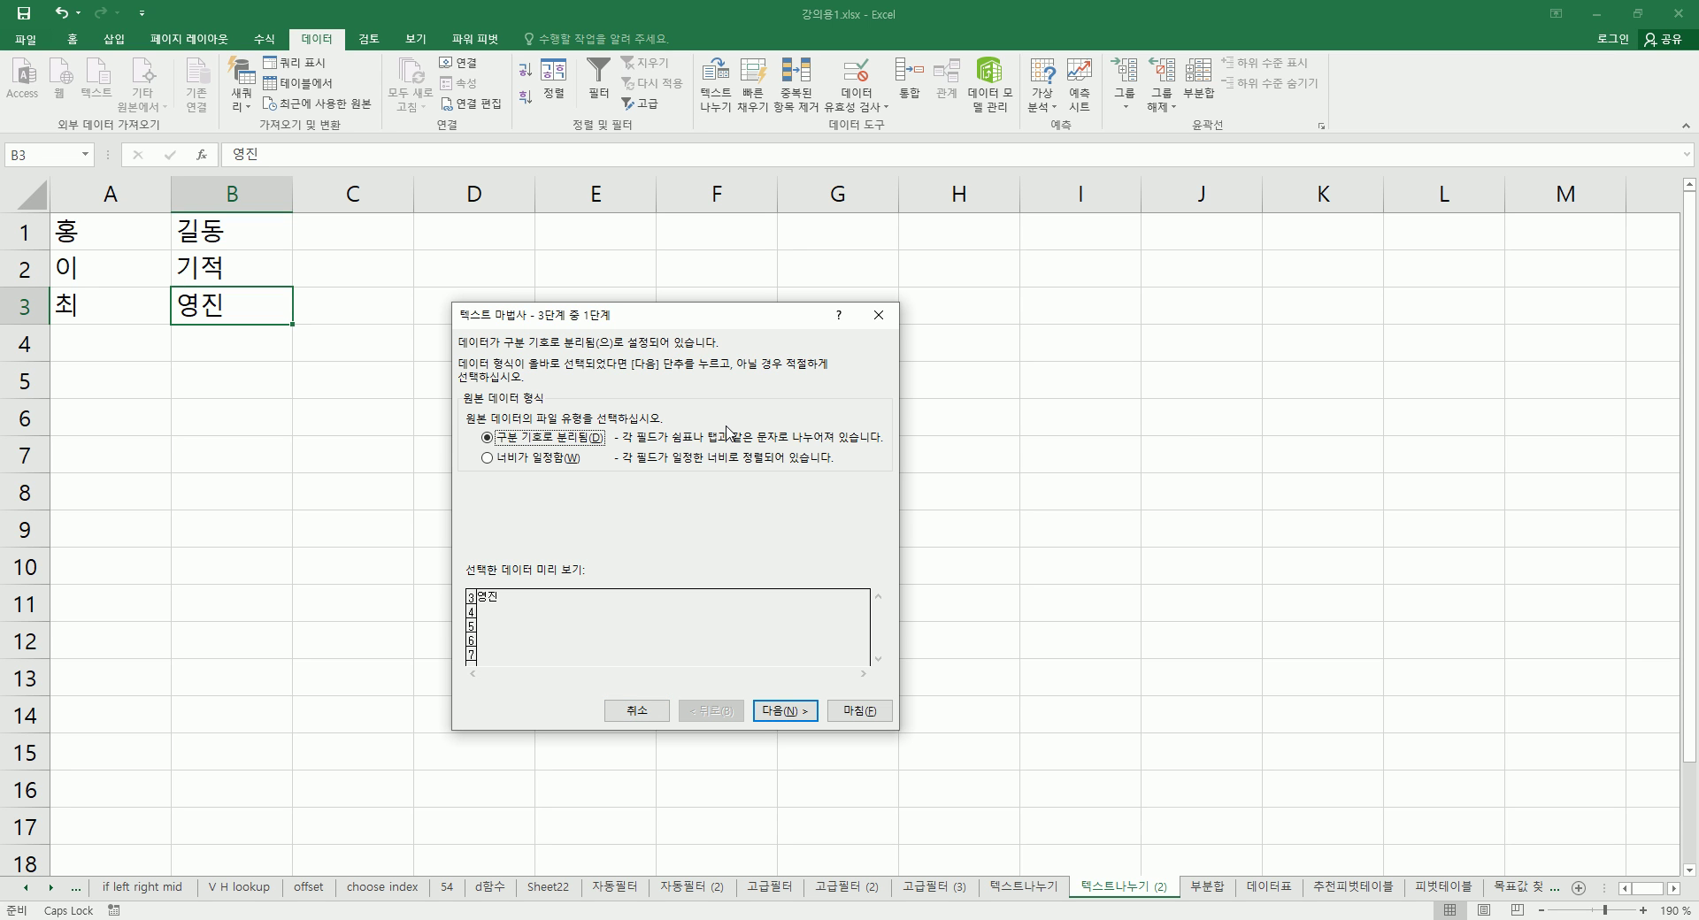
click(637, 711)
click(359, 408)
Delete columns A and B with the split names and select cell A1.
drag(108, 196, 234, 196)
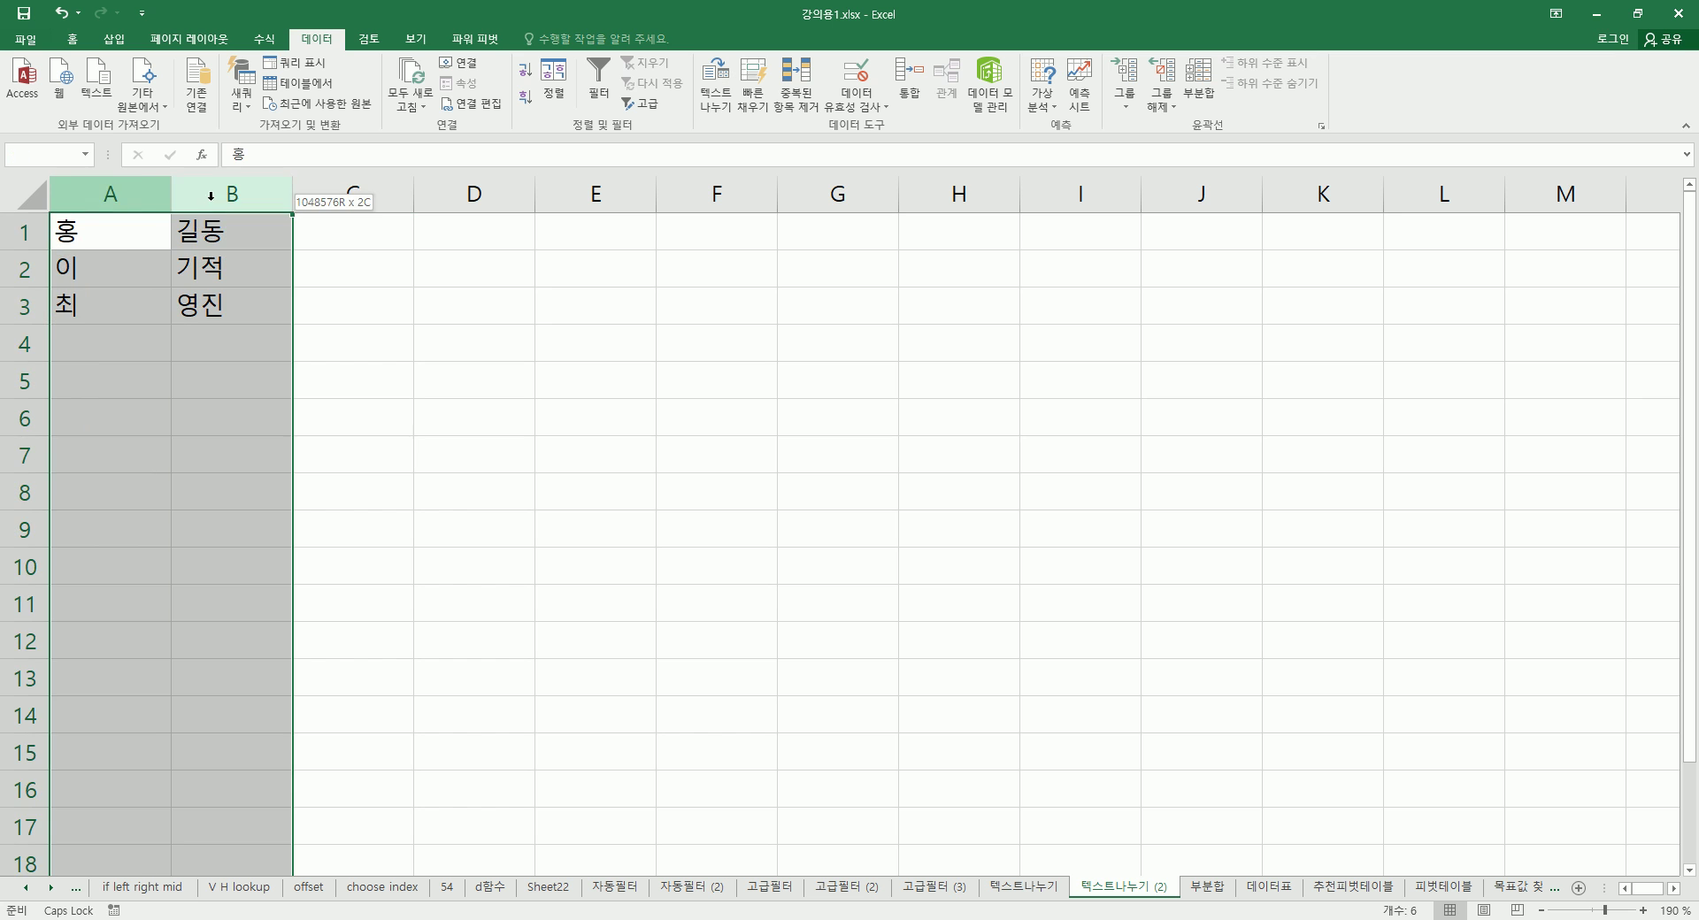
right_click(223, 211)
click(287, 366)
click(354, 306)
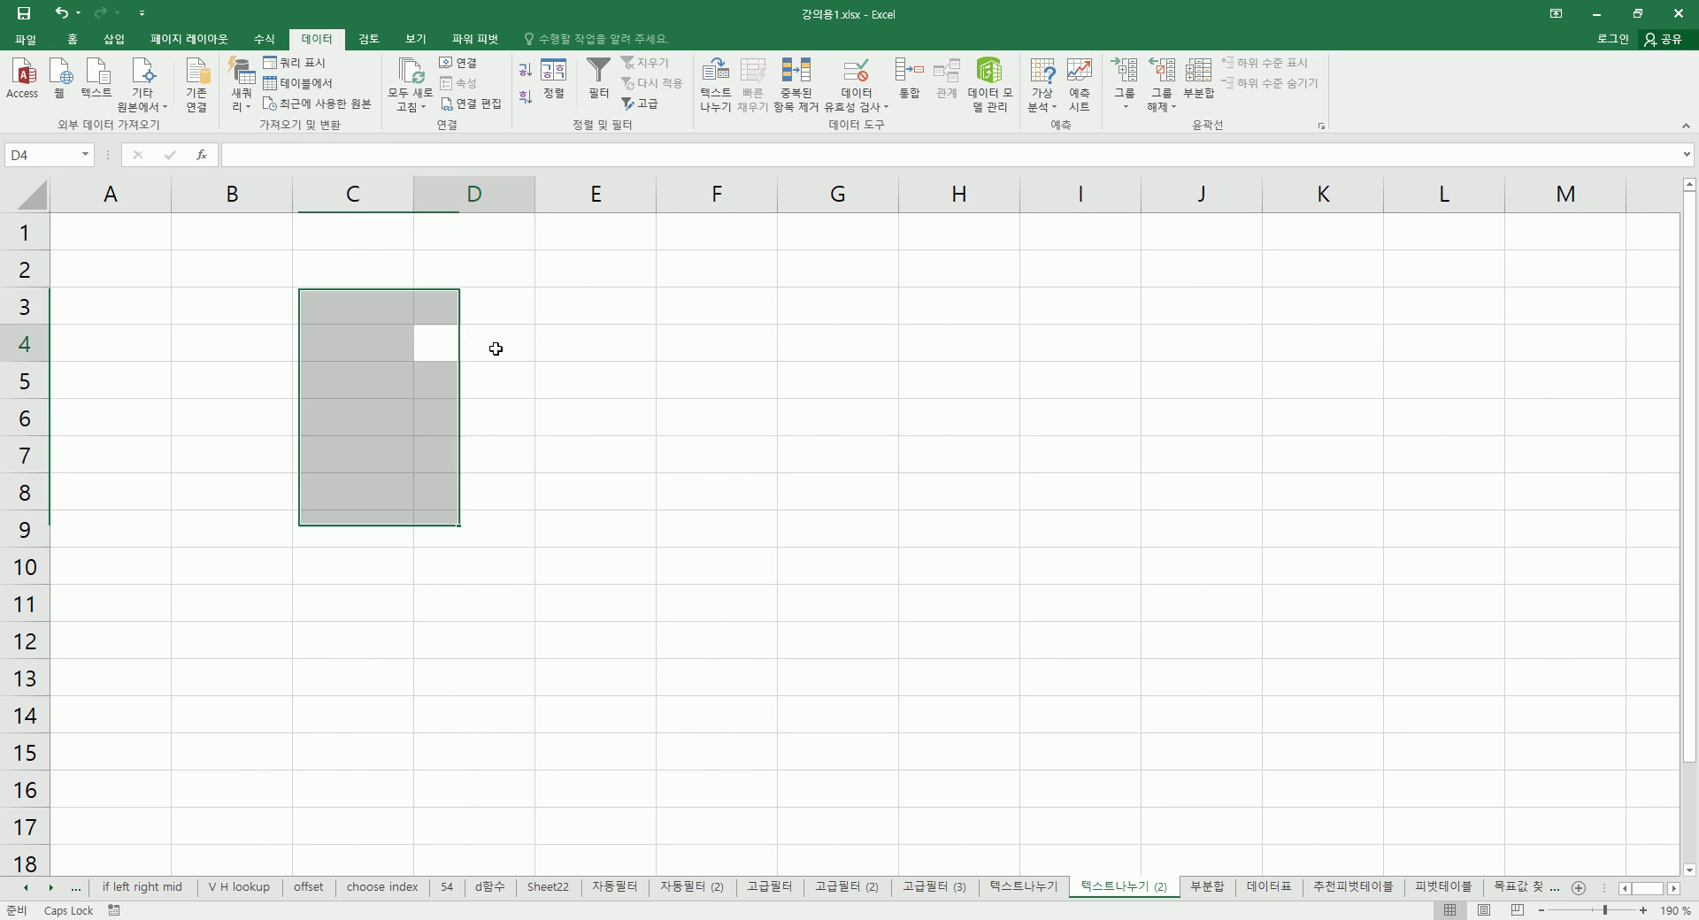
click(140, 233)
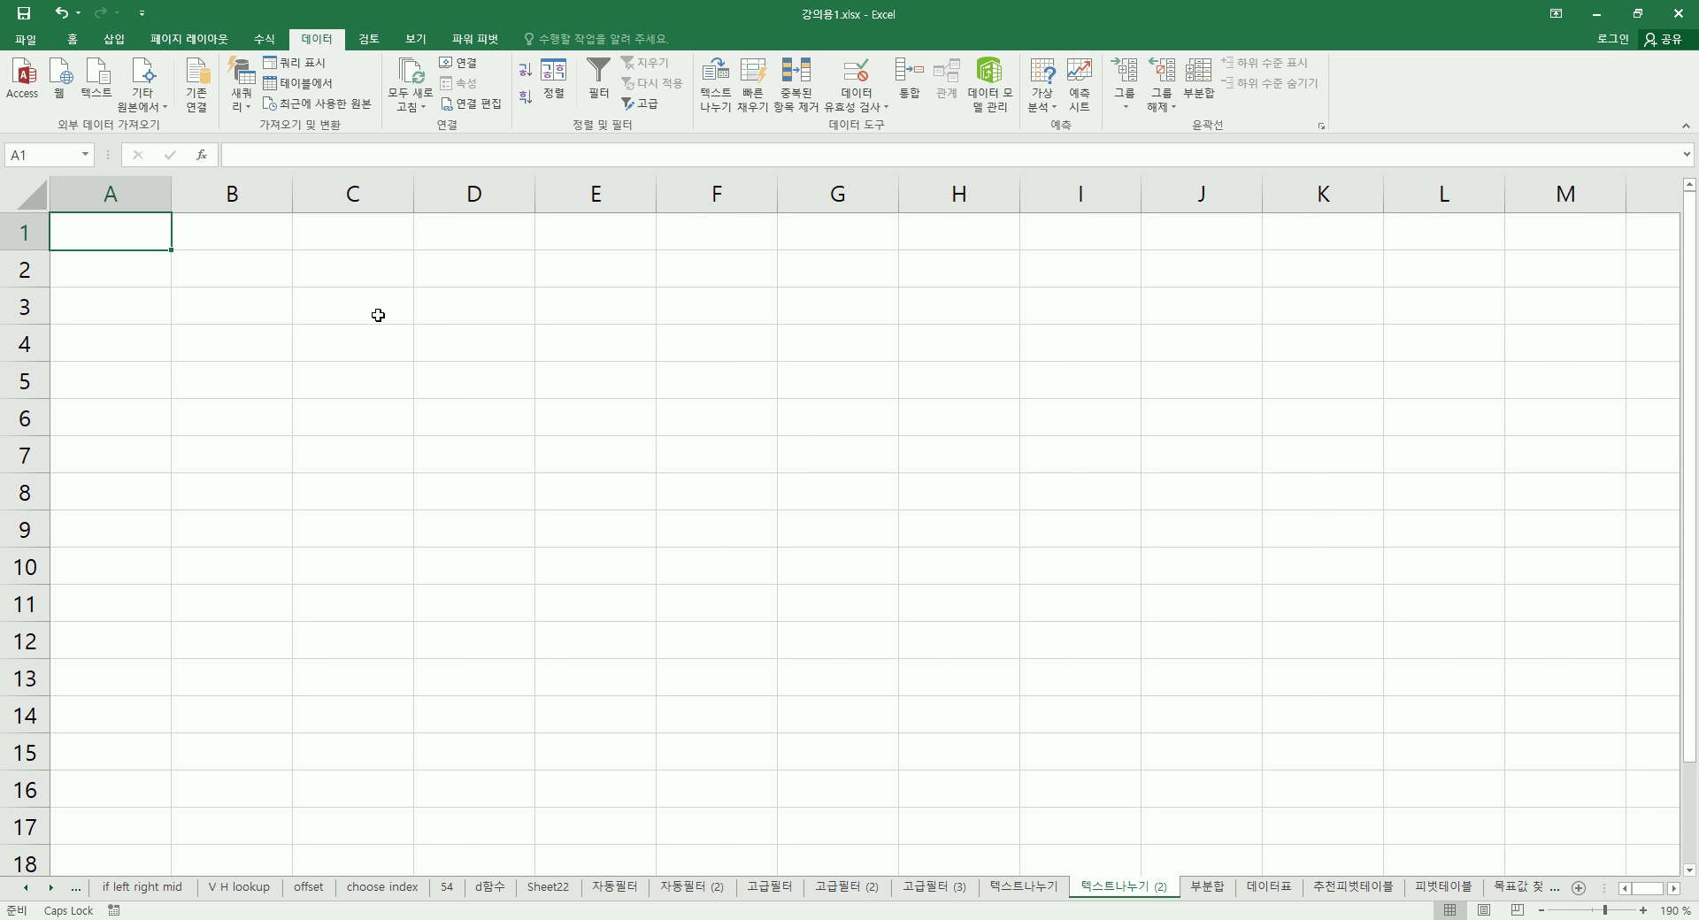
Open the text file 성명나누기.txt from the Desktop, showing all file types.
click(26, 39)
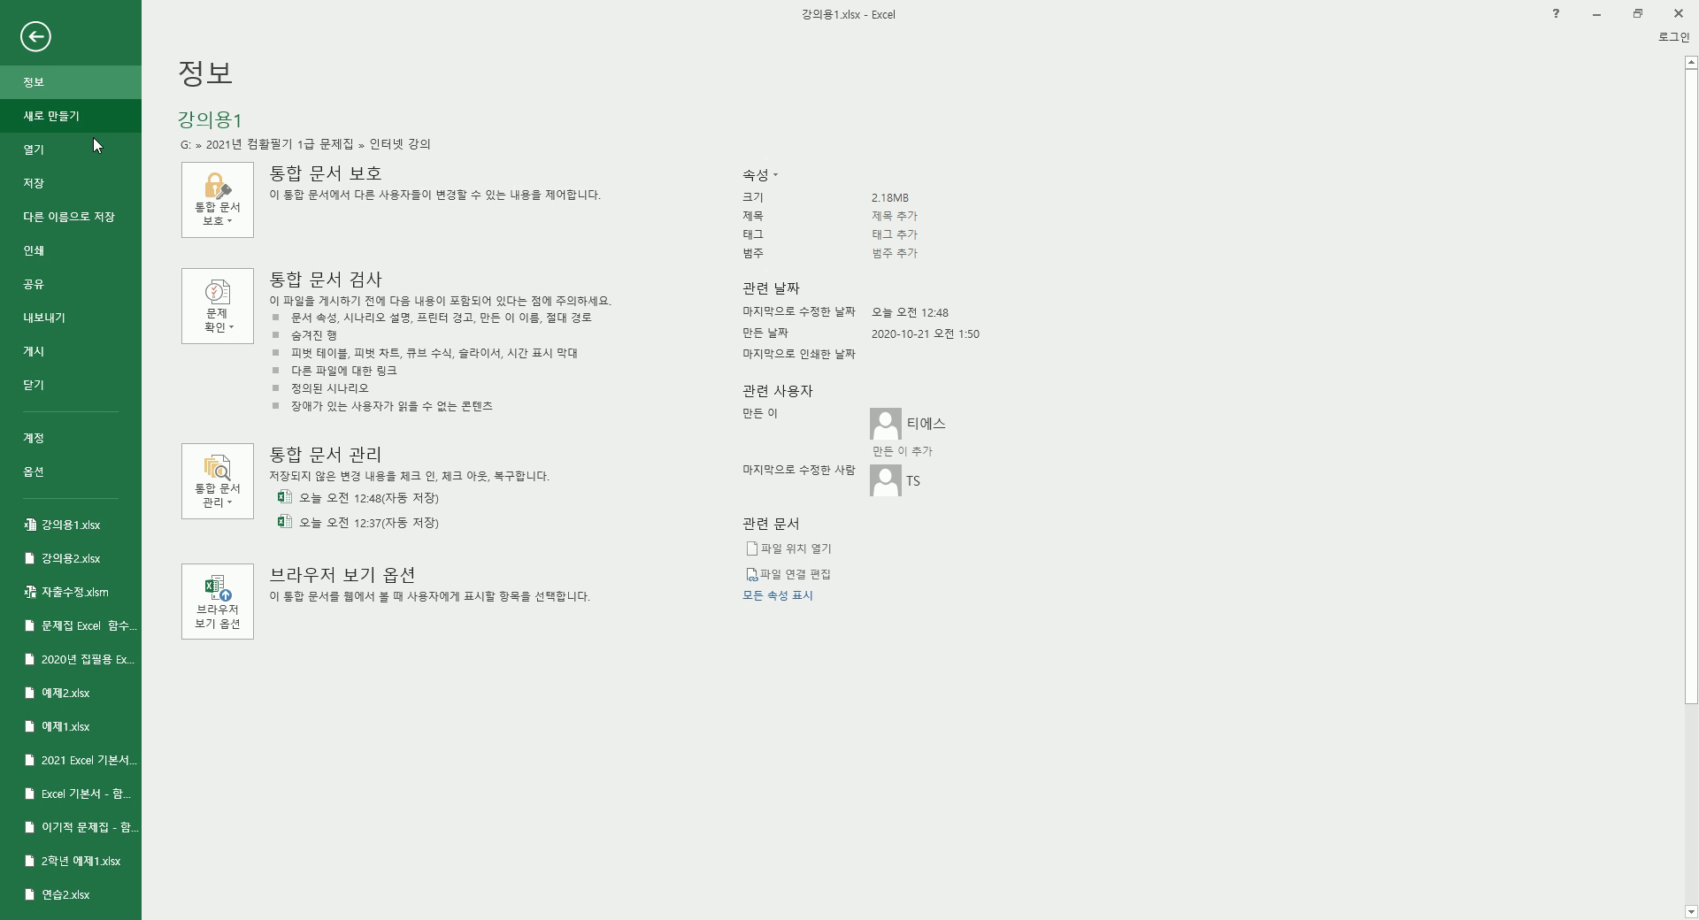
click(55, 150)
click(265, 330)
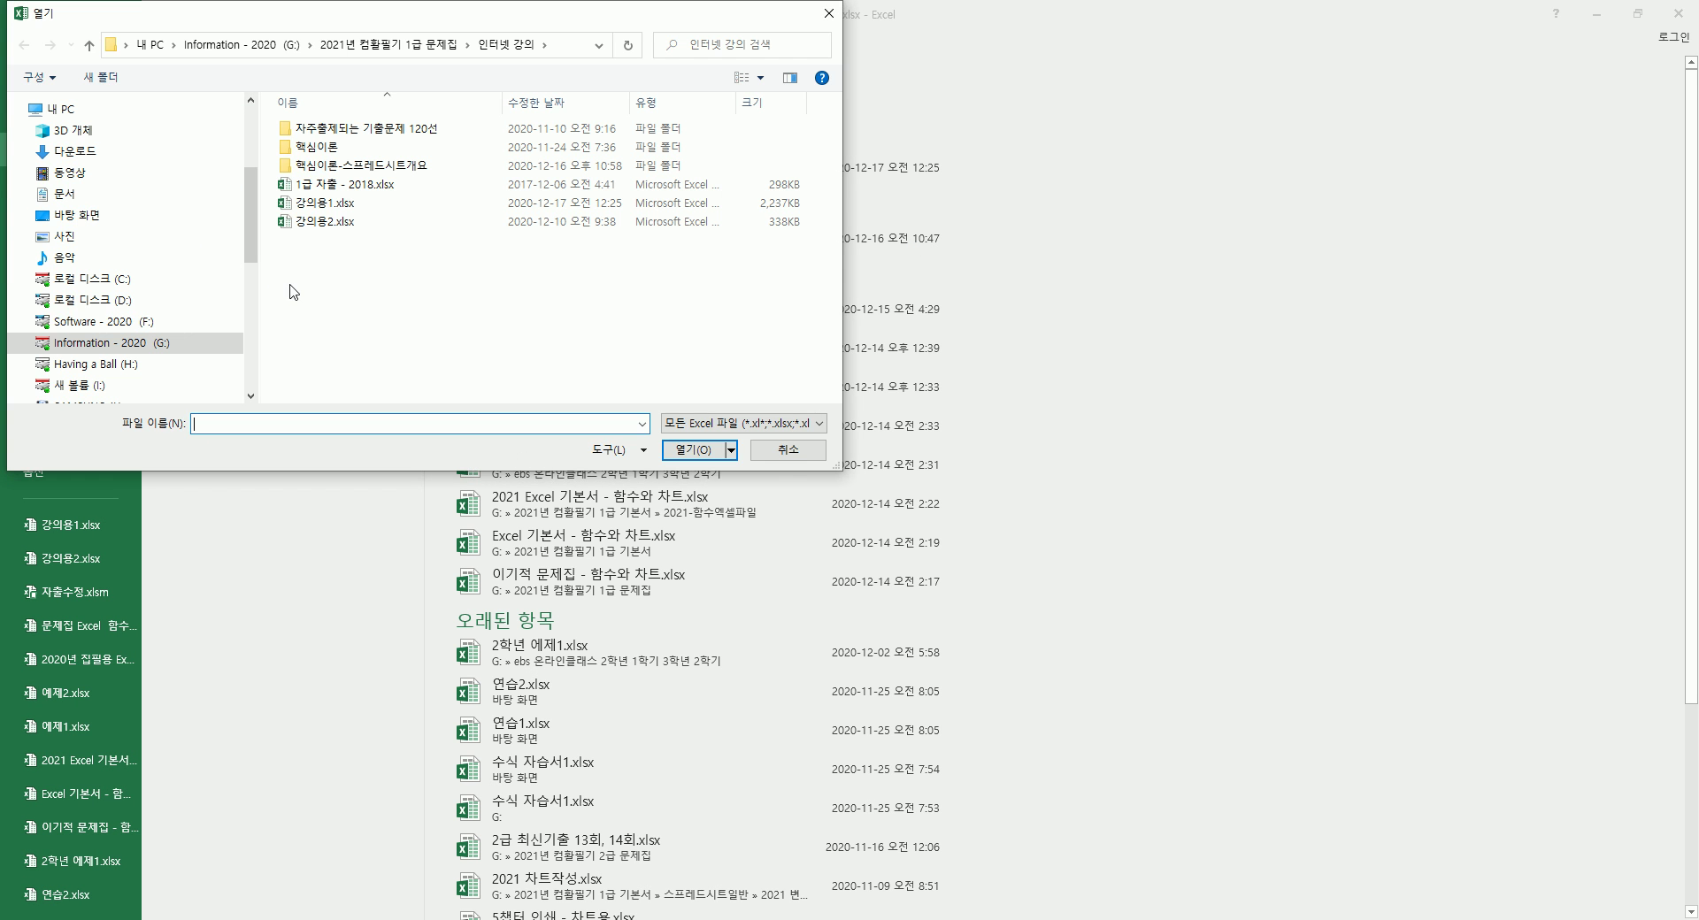
click(119, 219)
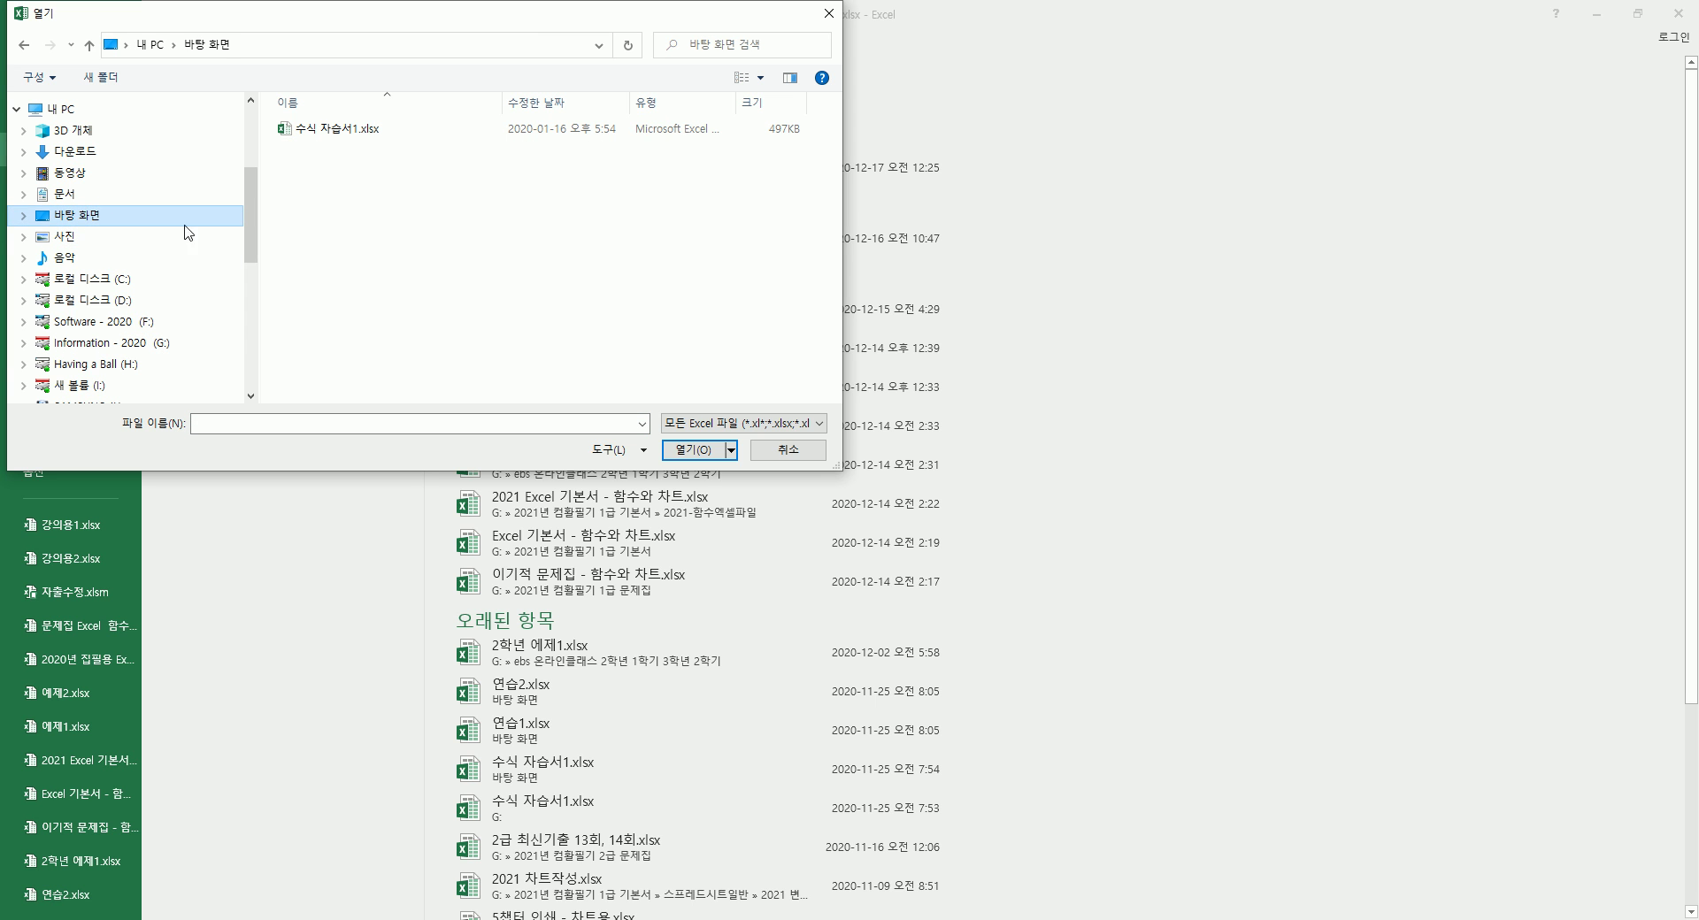
click(816, 424)
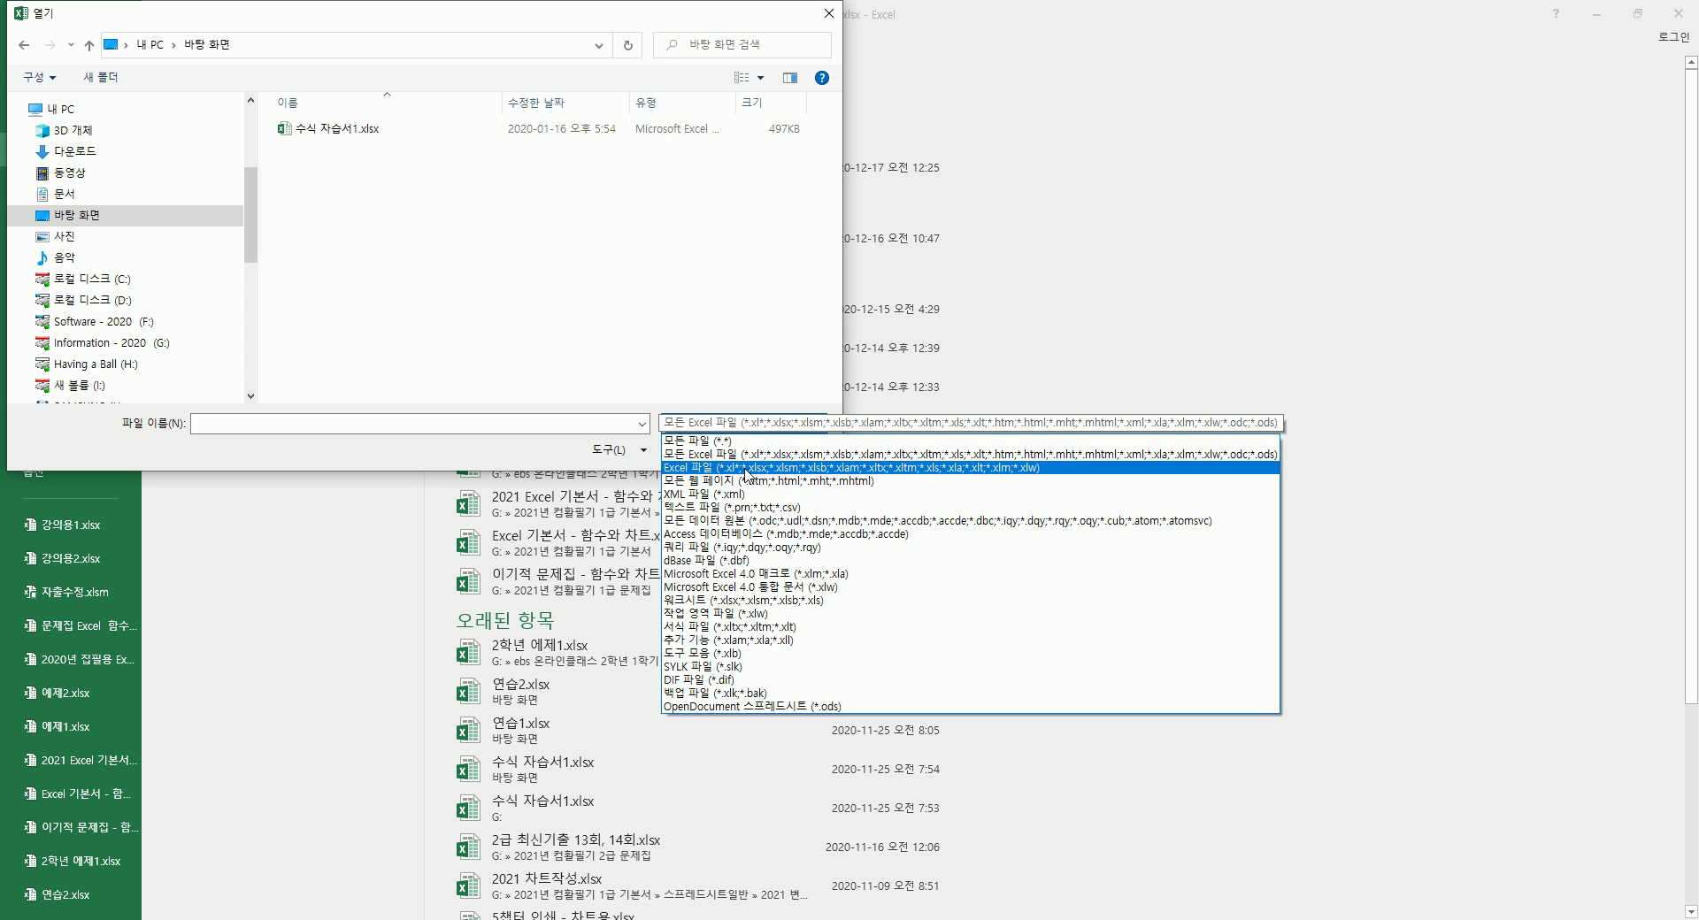
click(736, 441)
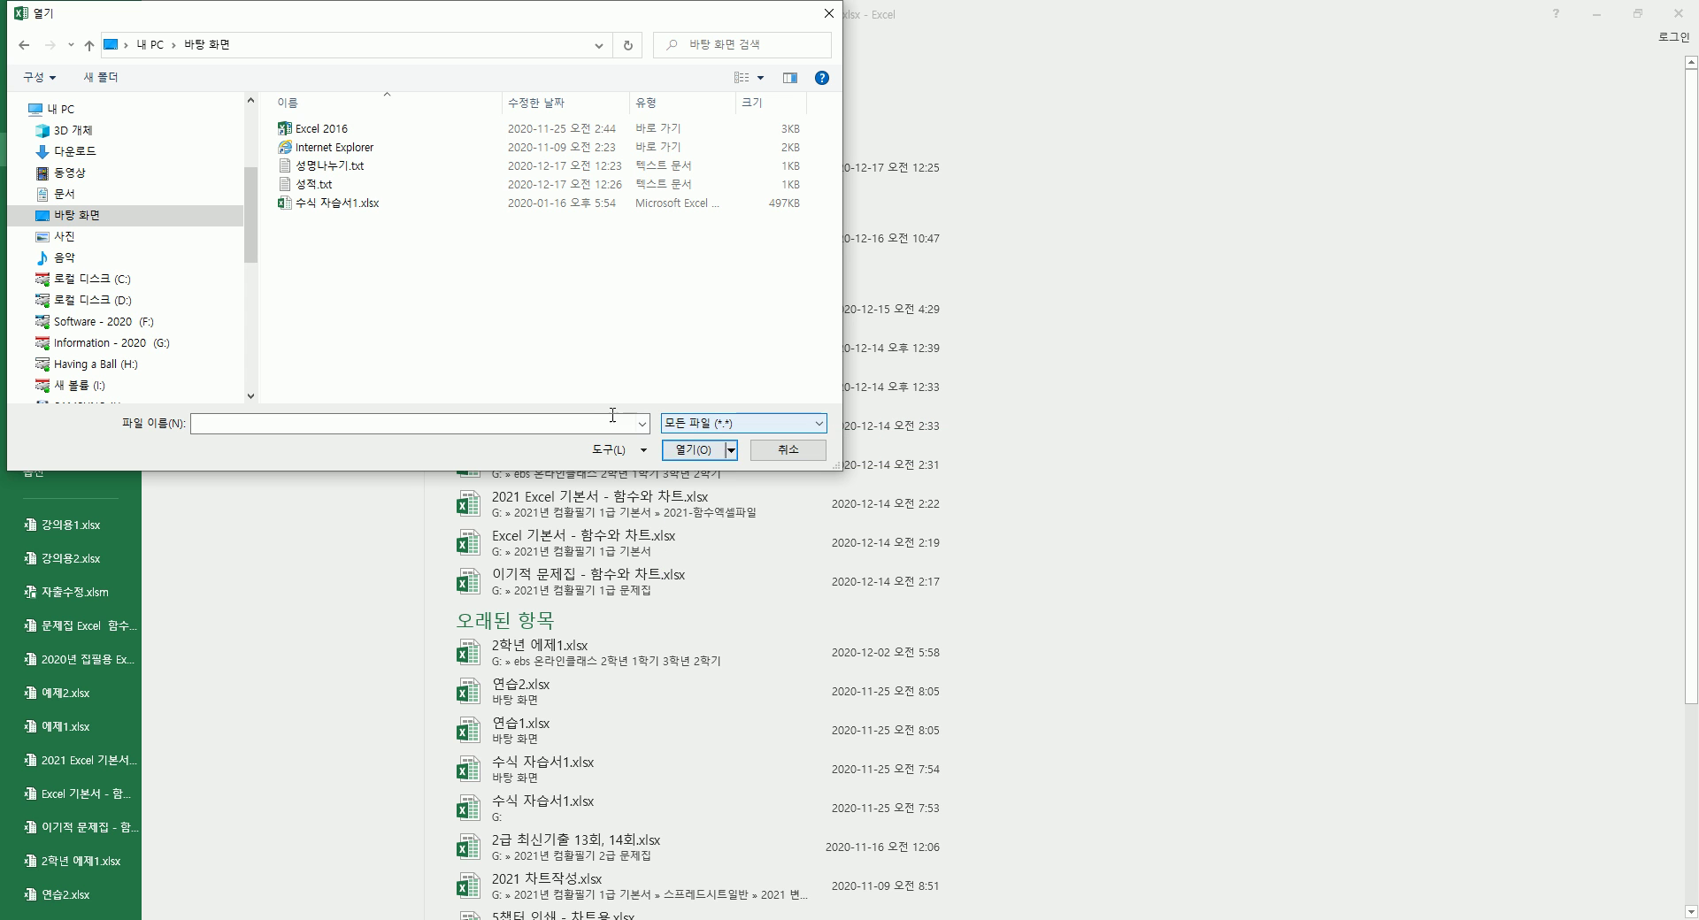
click(342, 167)
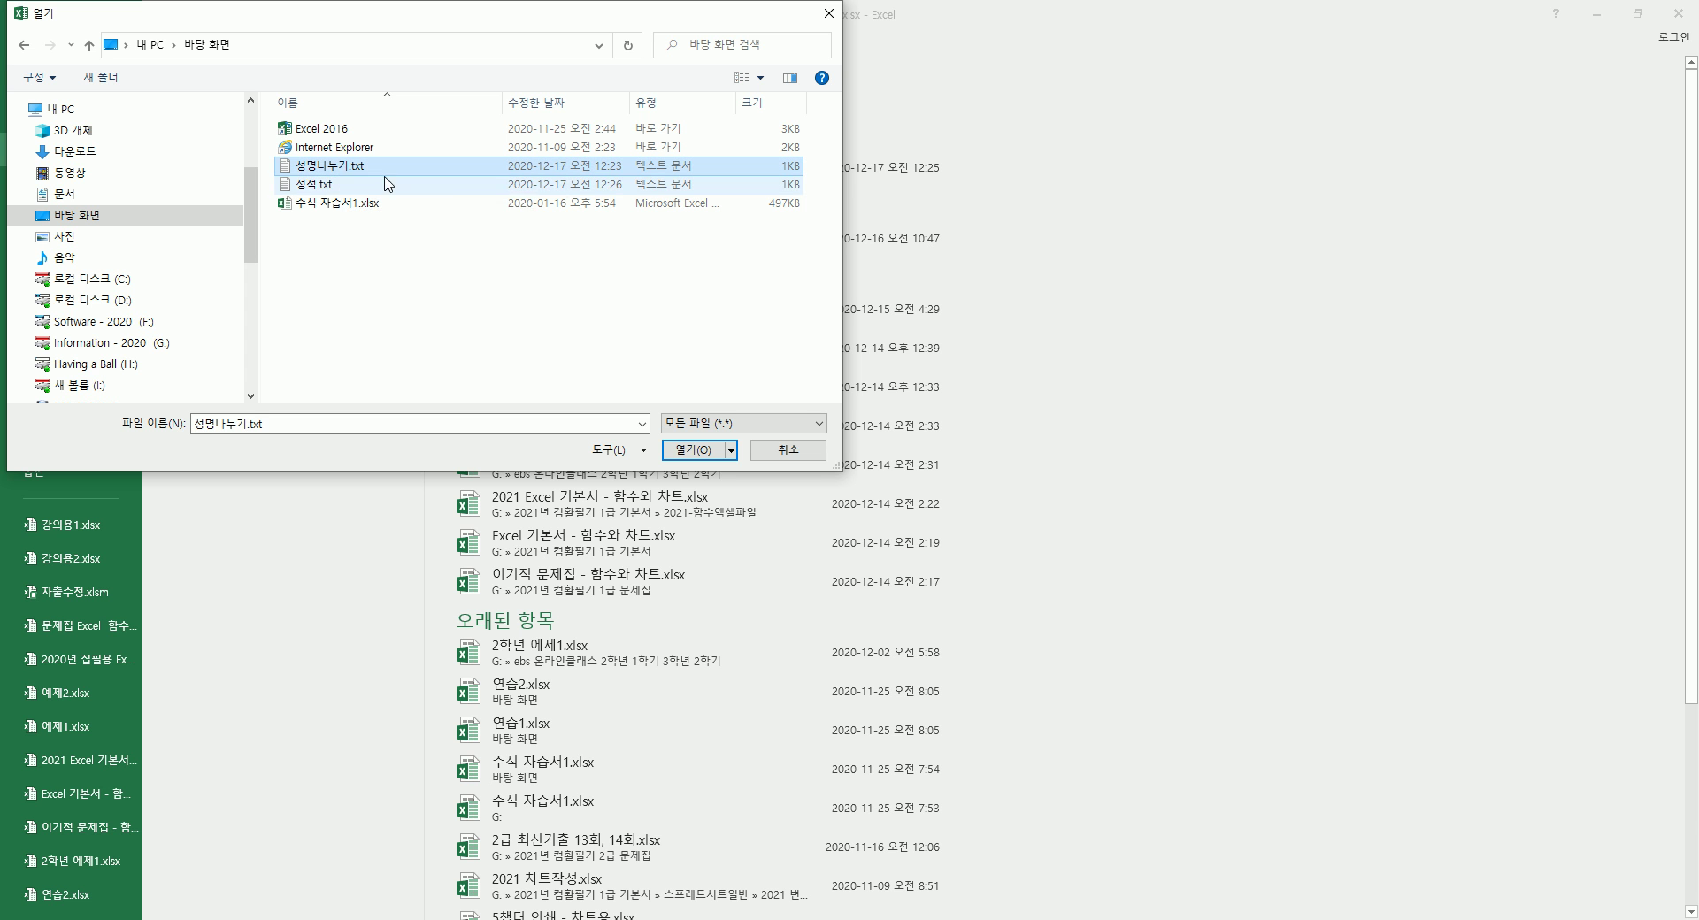
click(696, 449)
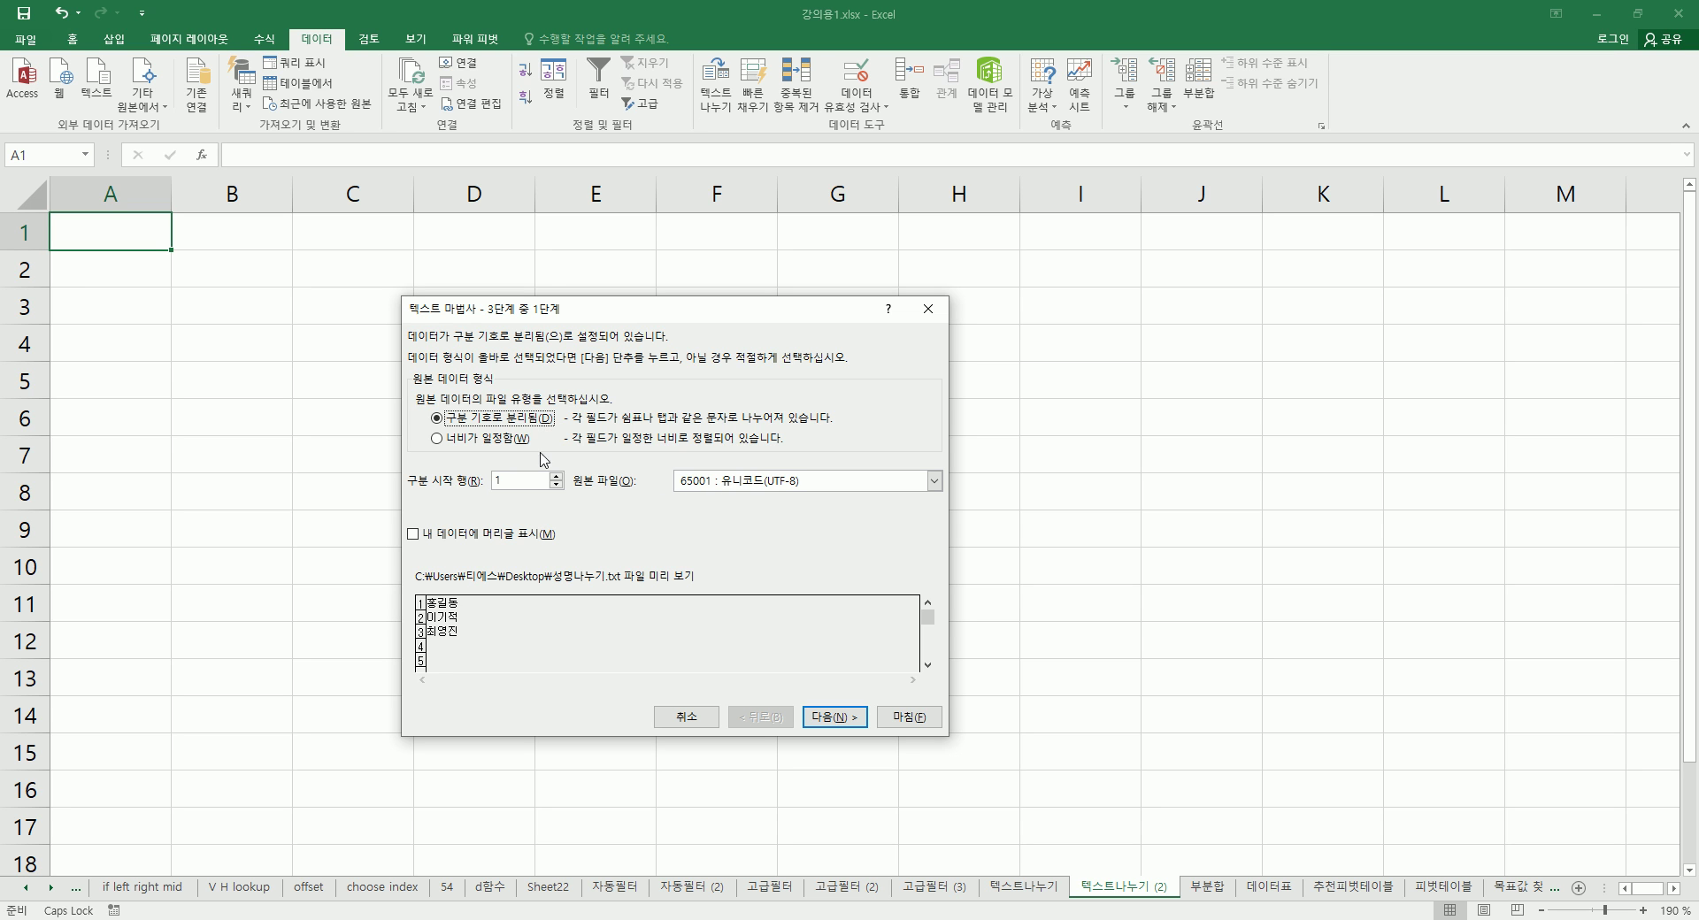
Import the names as fixed width with a break after the surname, set the first column's format to text, and finish.
click(508, 440)
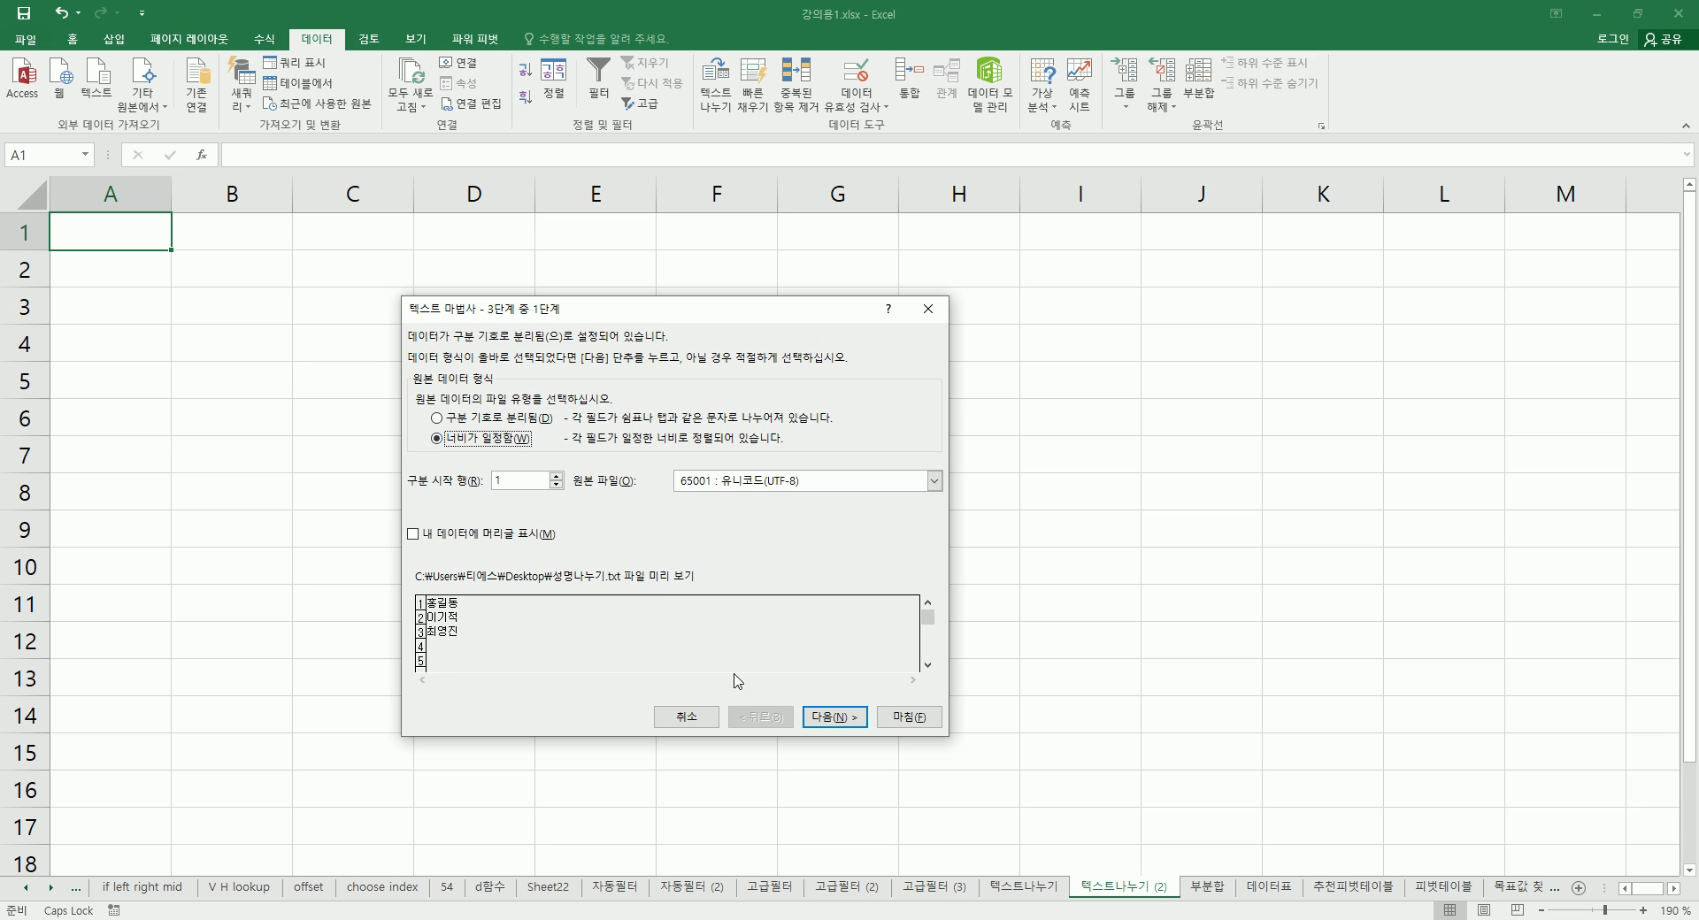
click(847, 720)
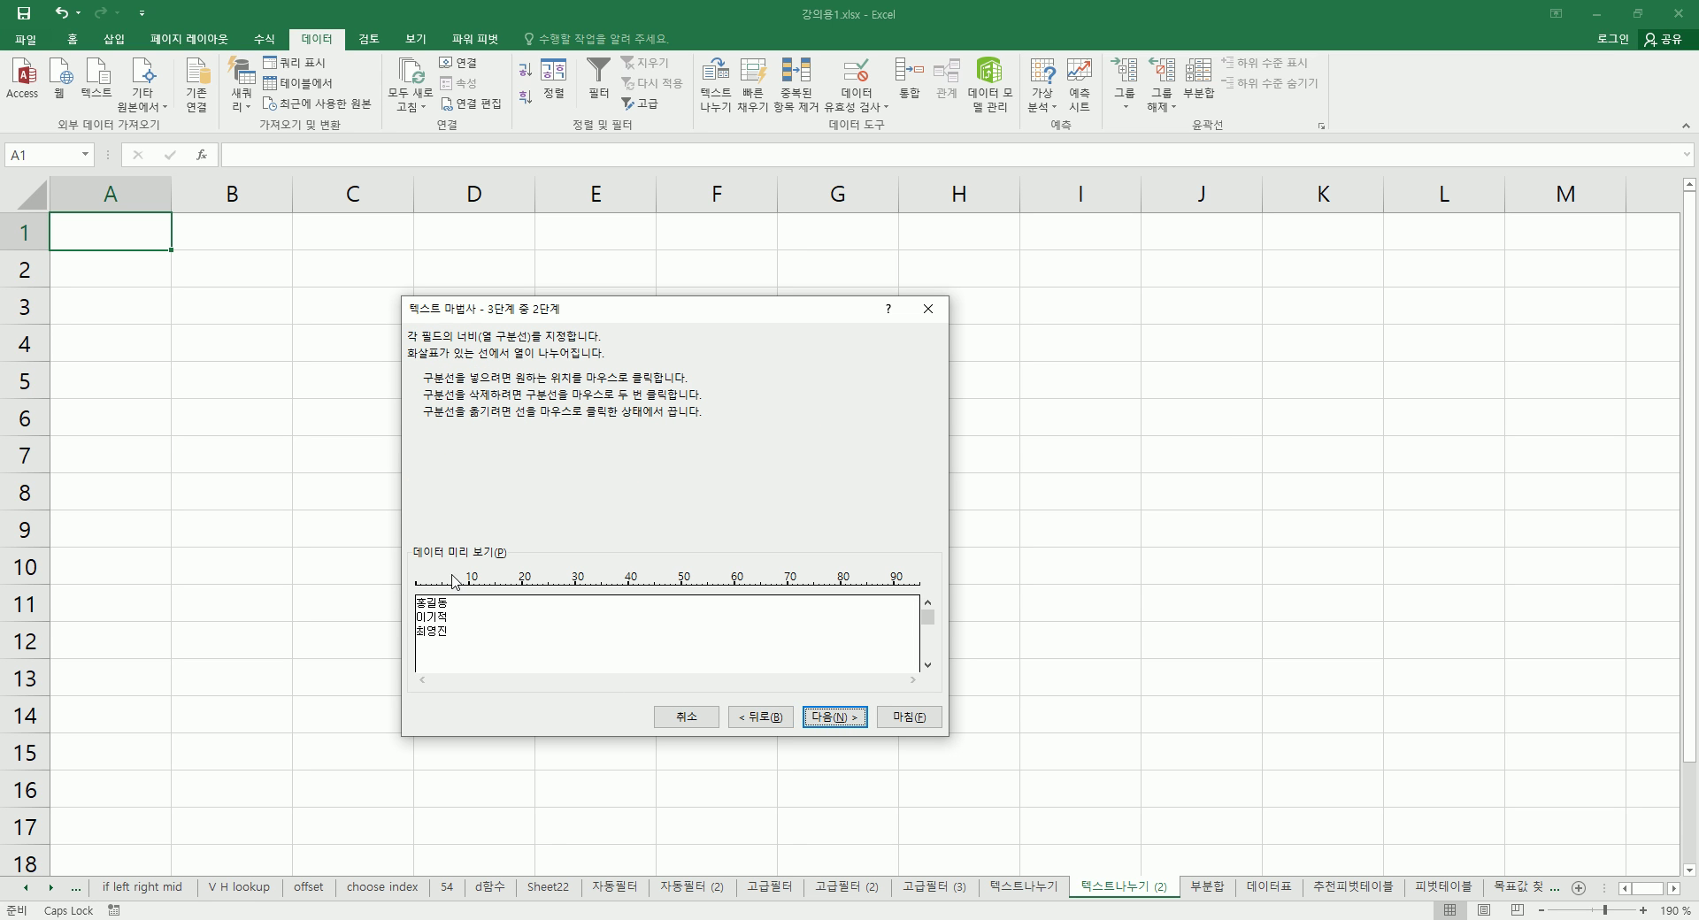
click(428, 593)
click(841, 719)
click(450, 401)
click(909, 717)
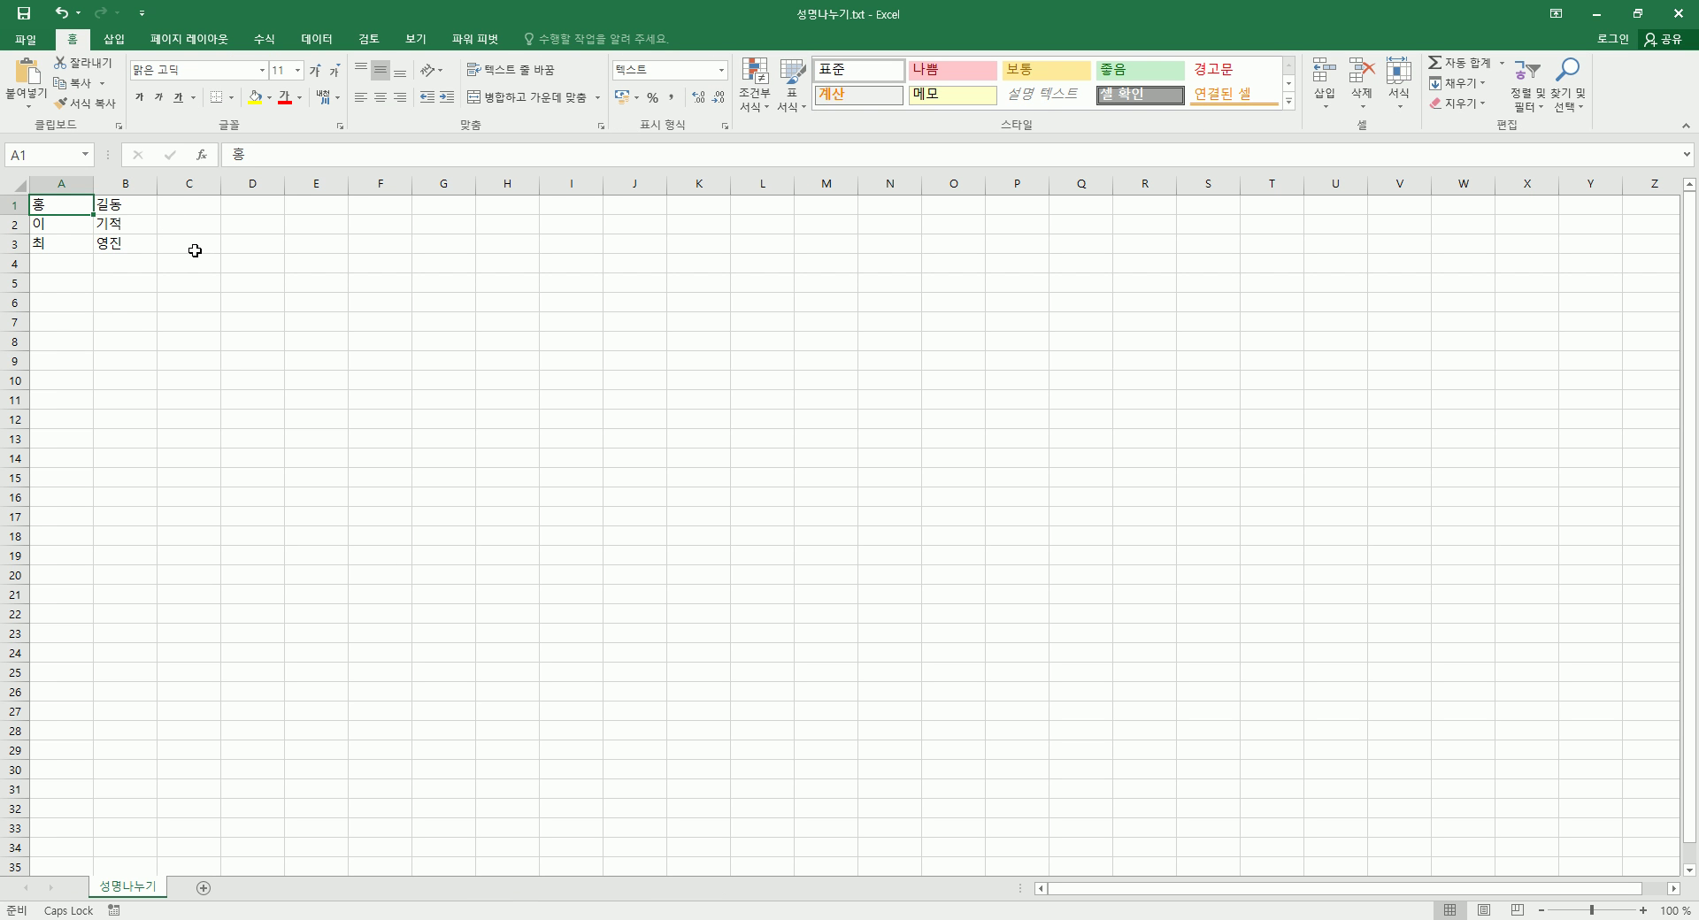
Delete columns A and B with the imported names and select cell A1.
click(1643, 911)
click(1643, 911)
click(1643, 911)
click(1643, 912)
click(1643, 911)
click(1643, 912)
click(1643, 912)
click(1643, 911)
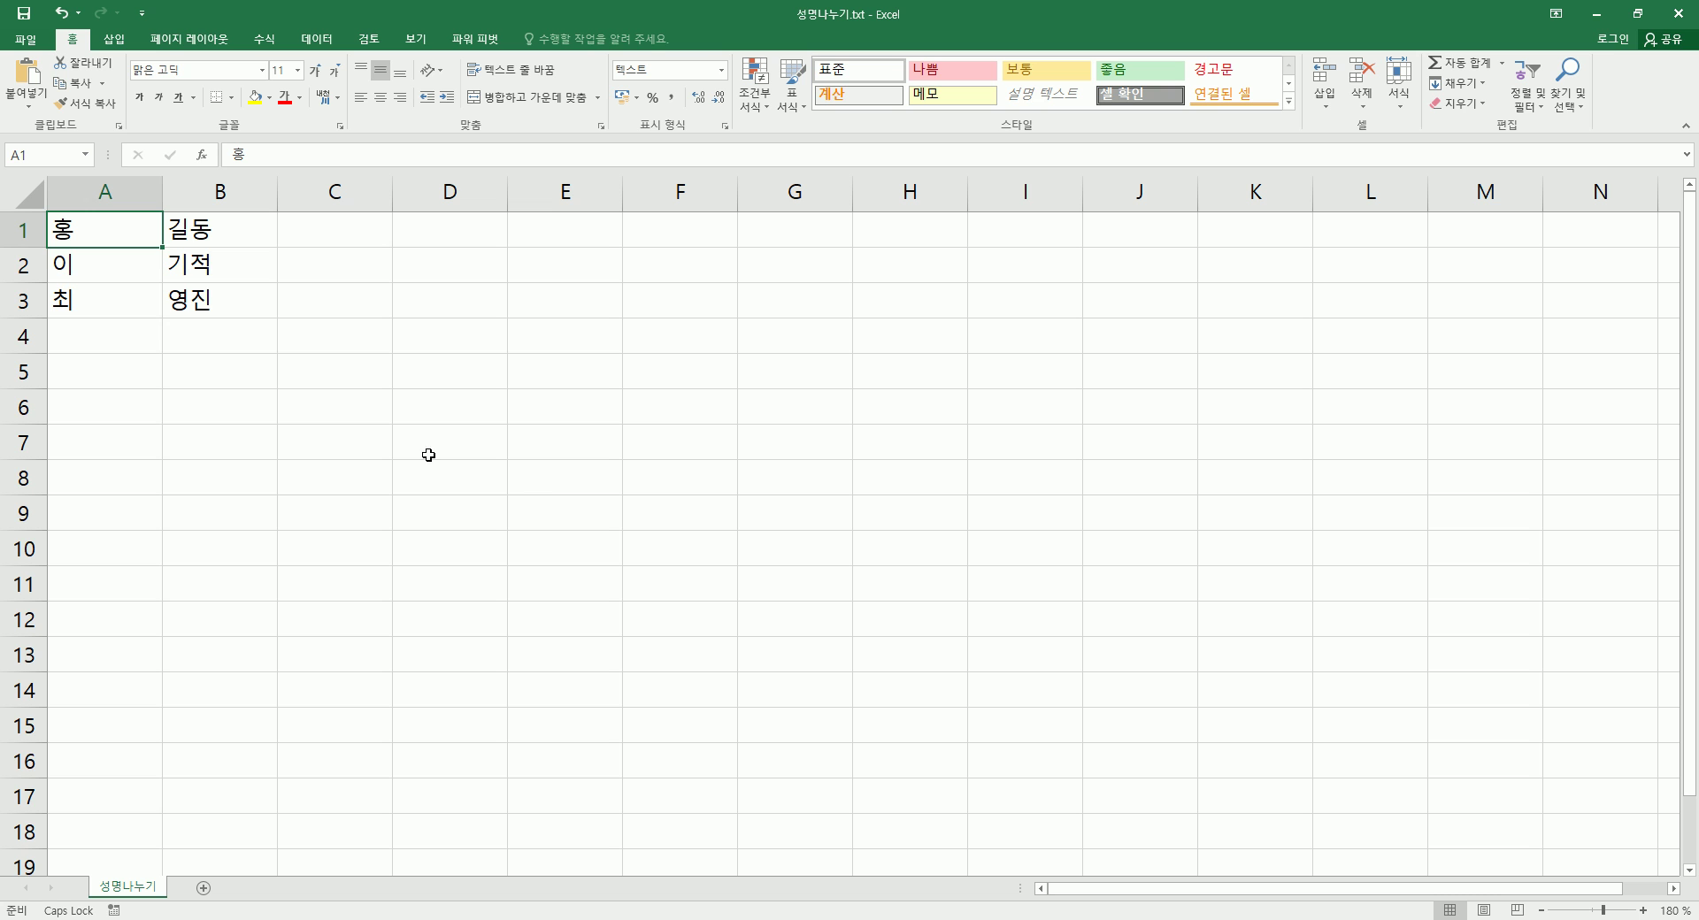
drag(150, 191, 209, 192)
right_click(209, 191)
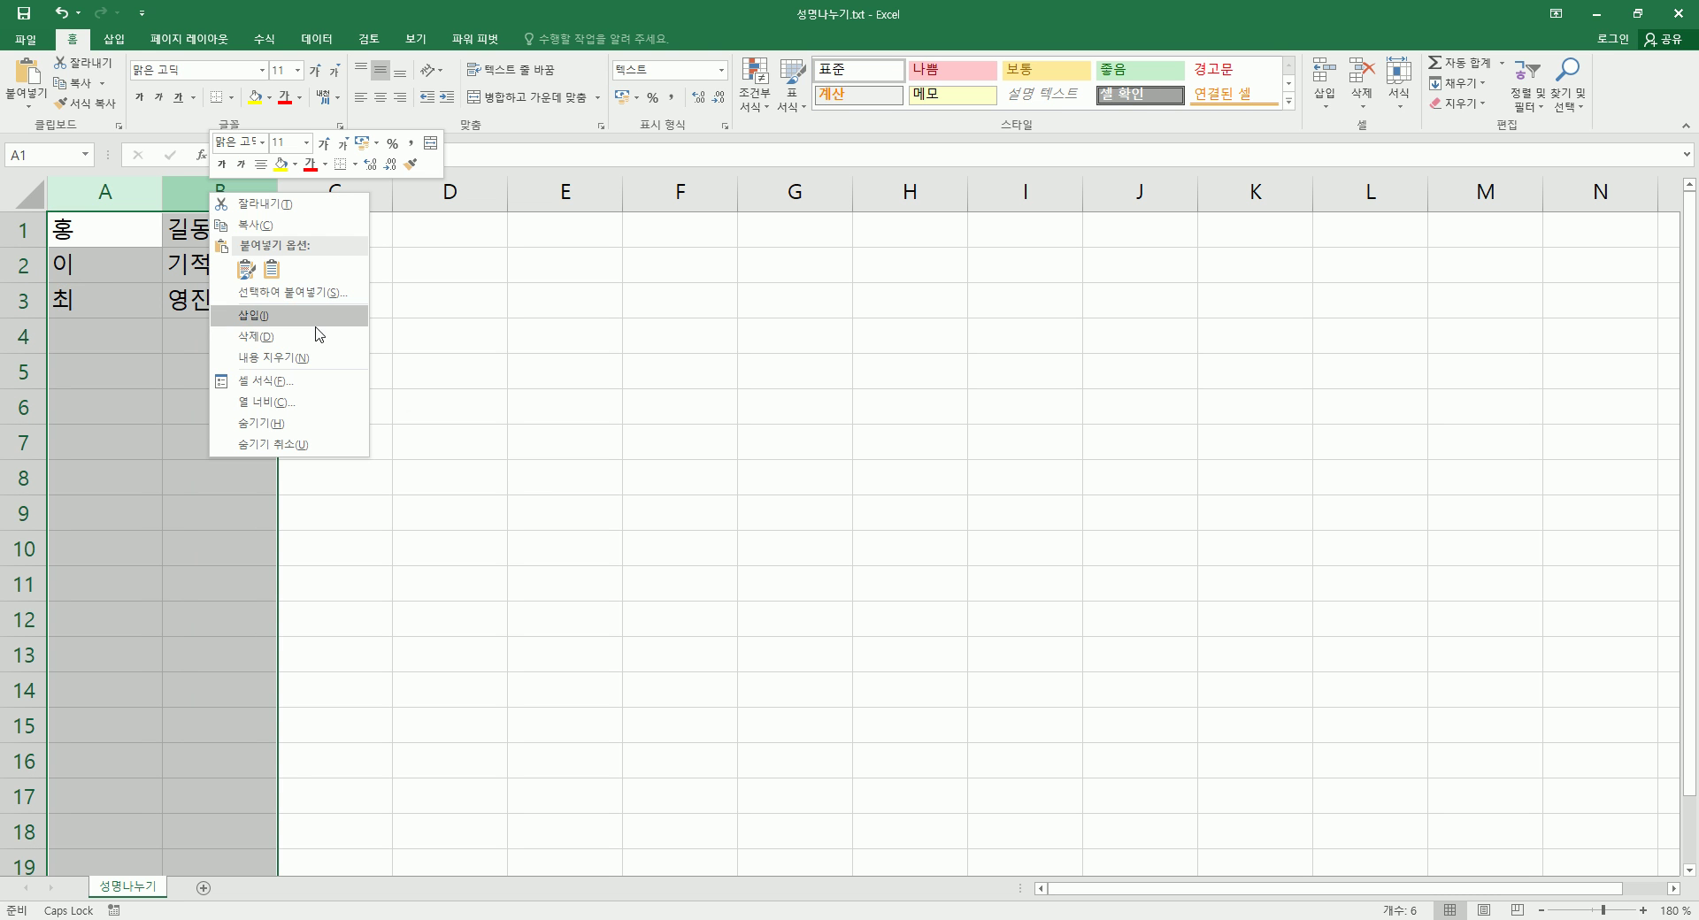
click(345, 336)
click(133, 230)
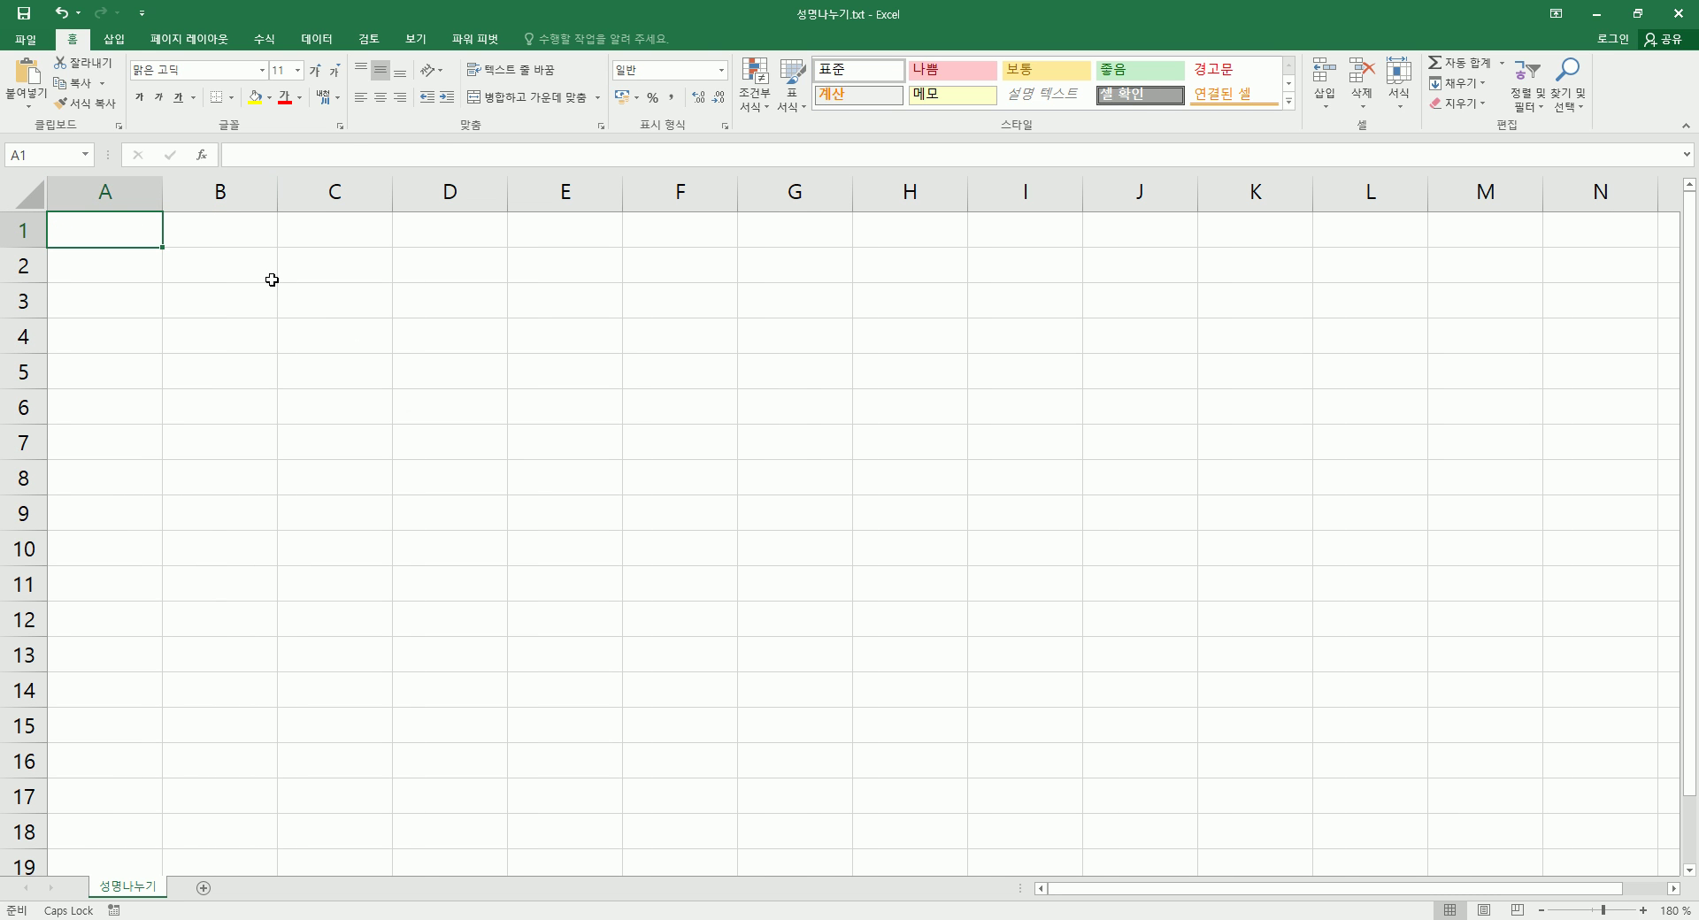
Look through the external data sources, including Access, web, other sources and existing connections, without importing anything.
click(321, 41)
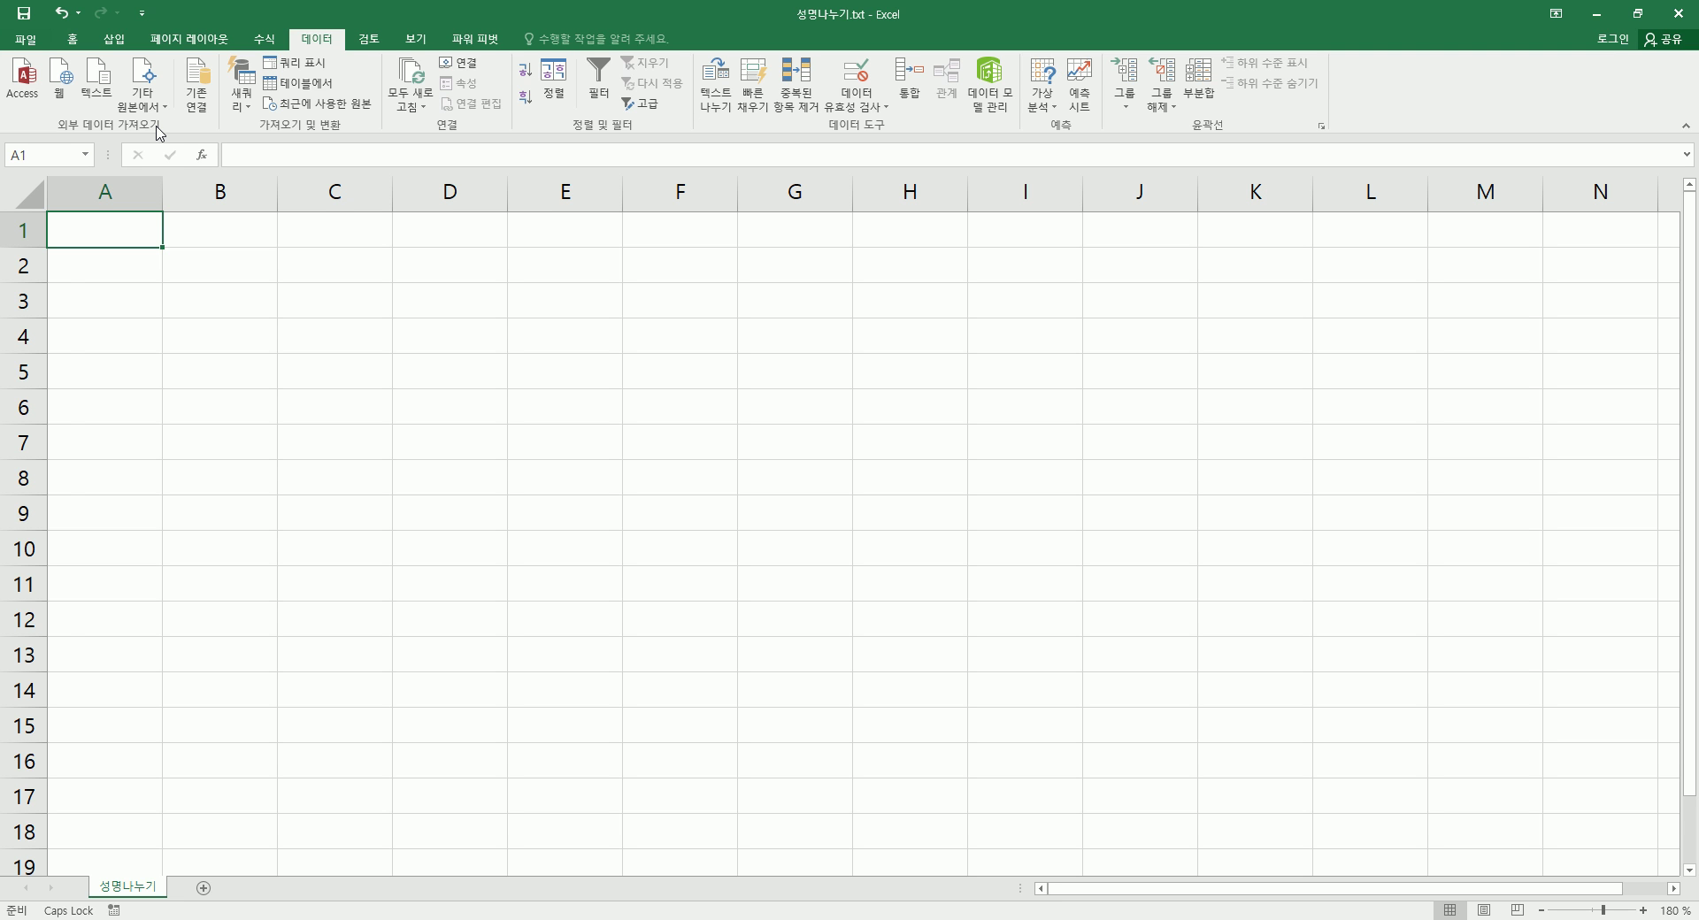
click(22, 95)
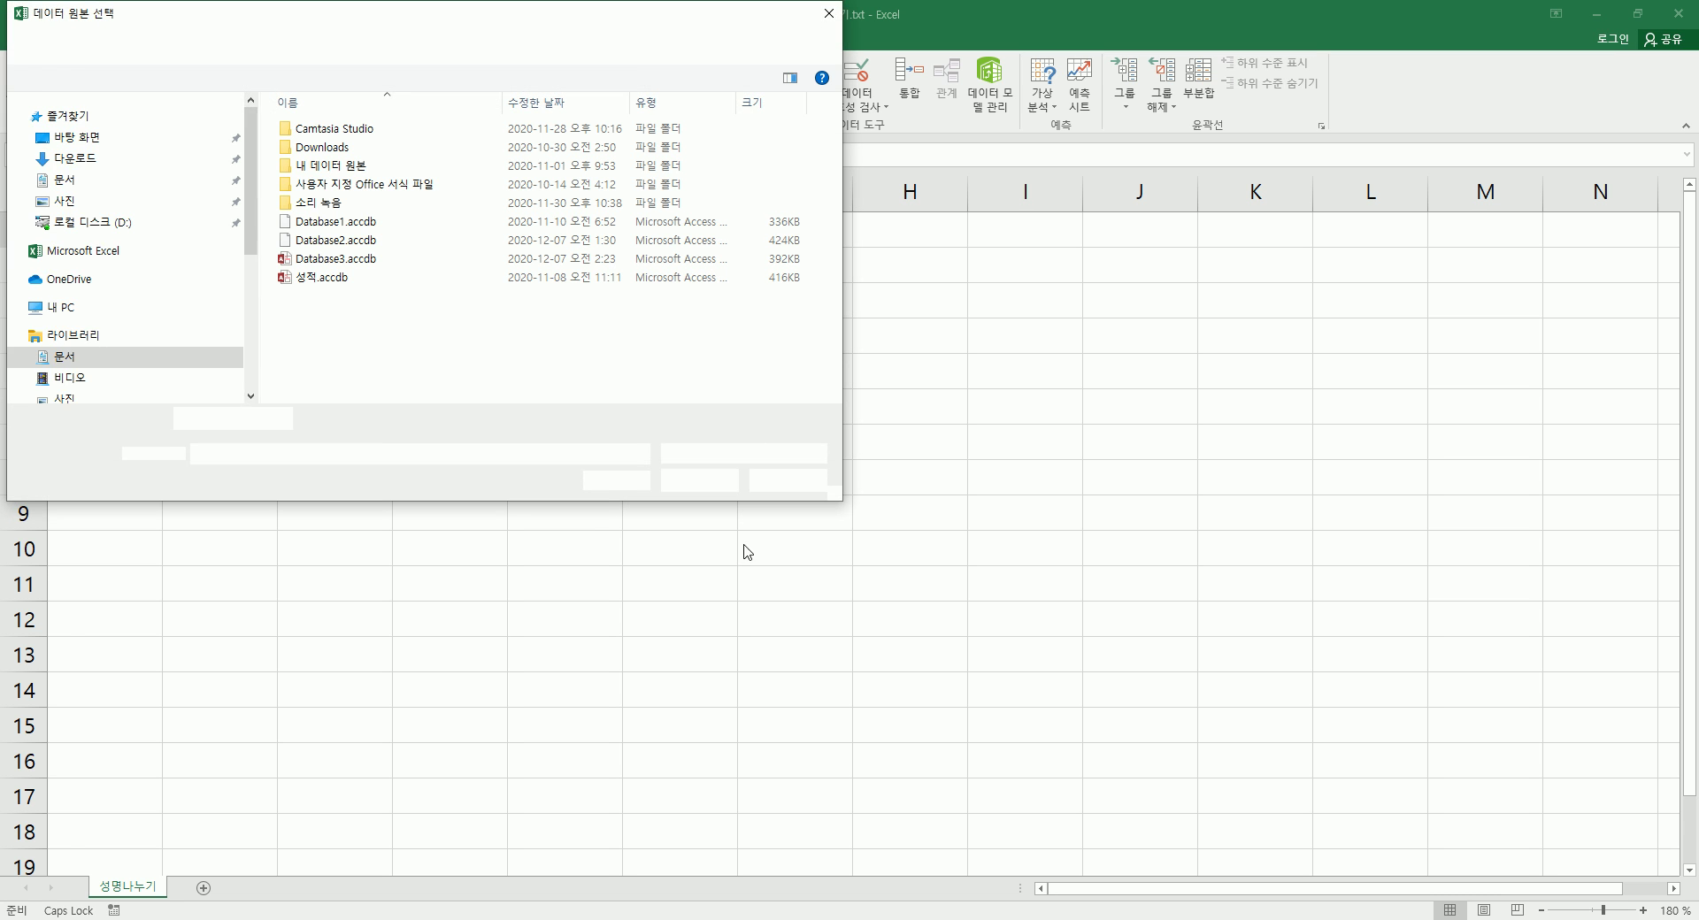
click(811, 483)
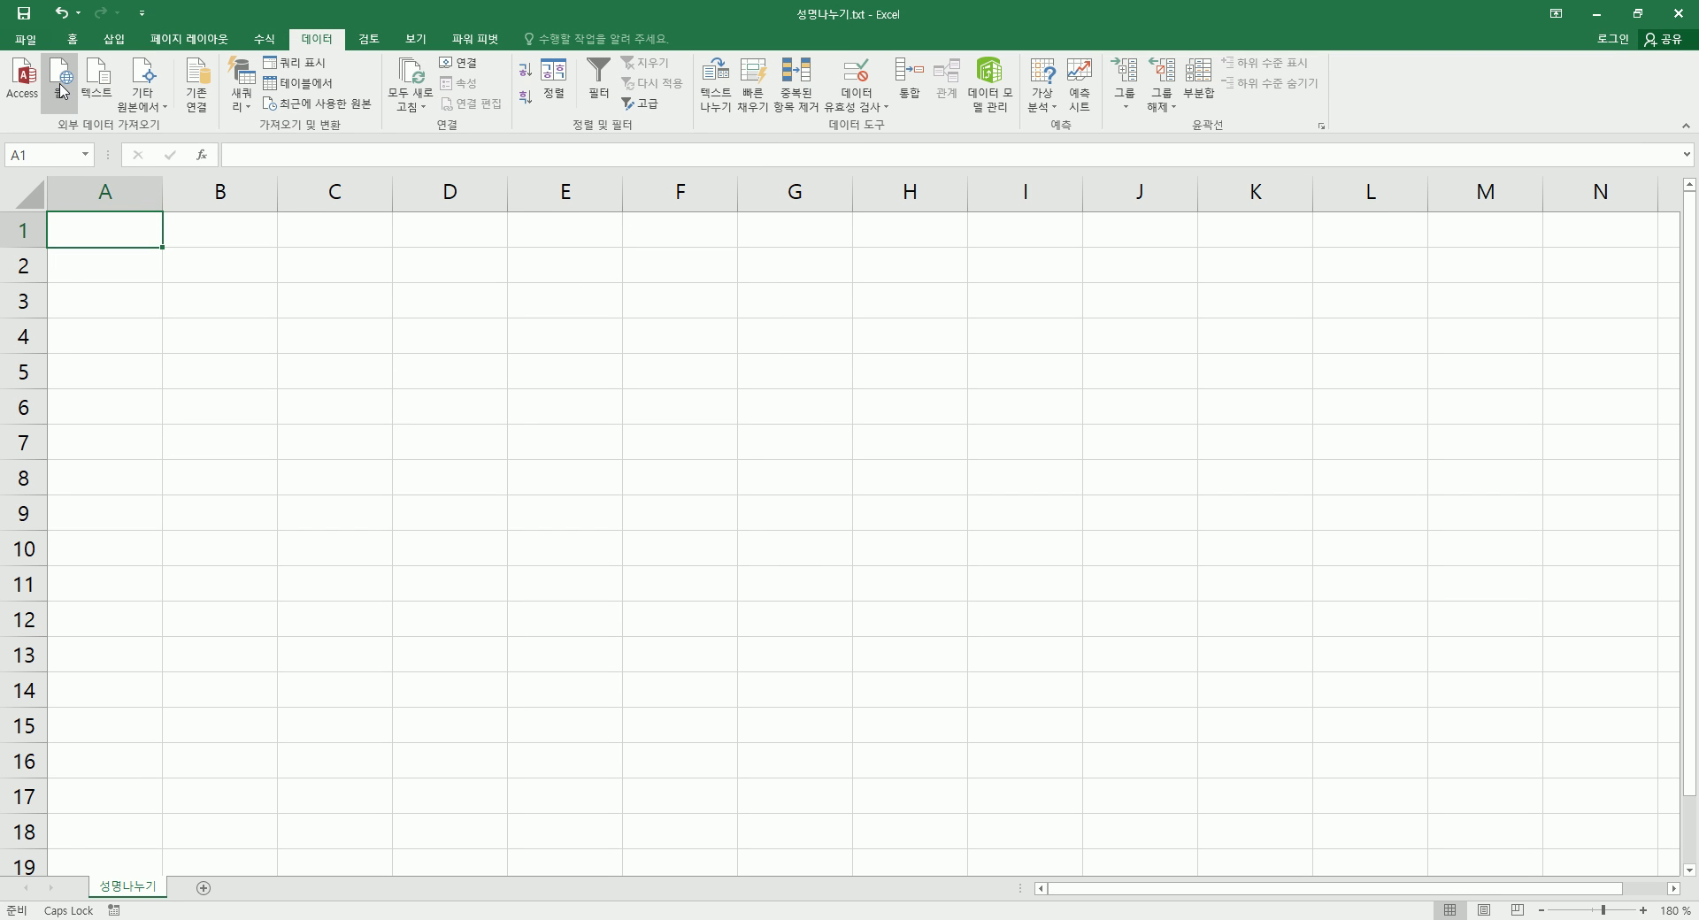
click(62, 89)
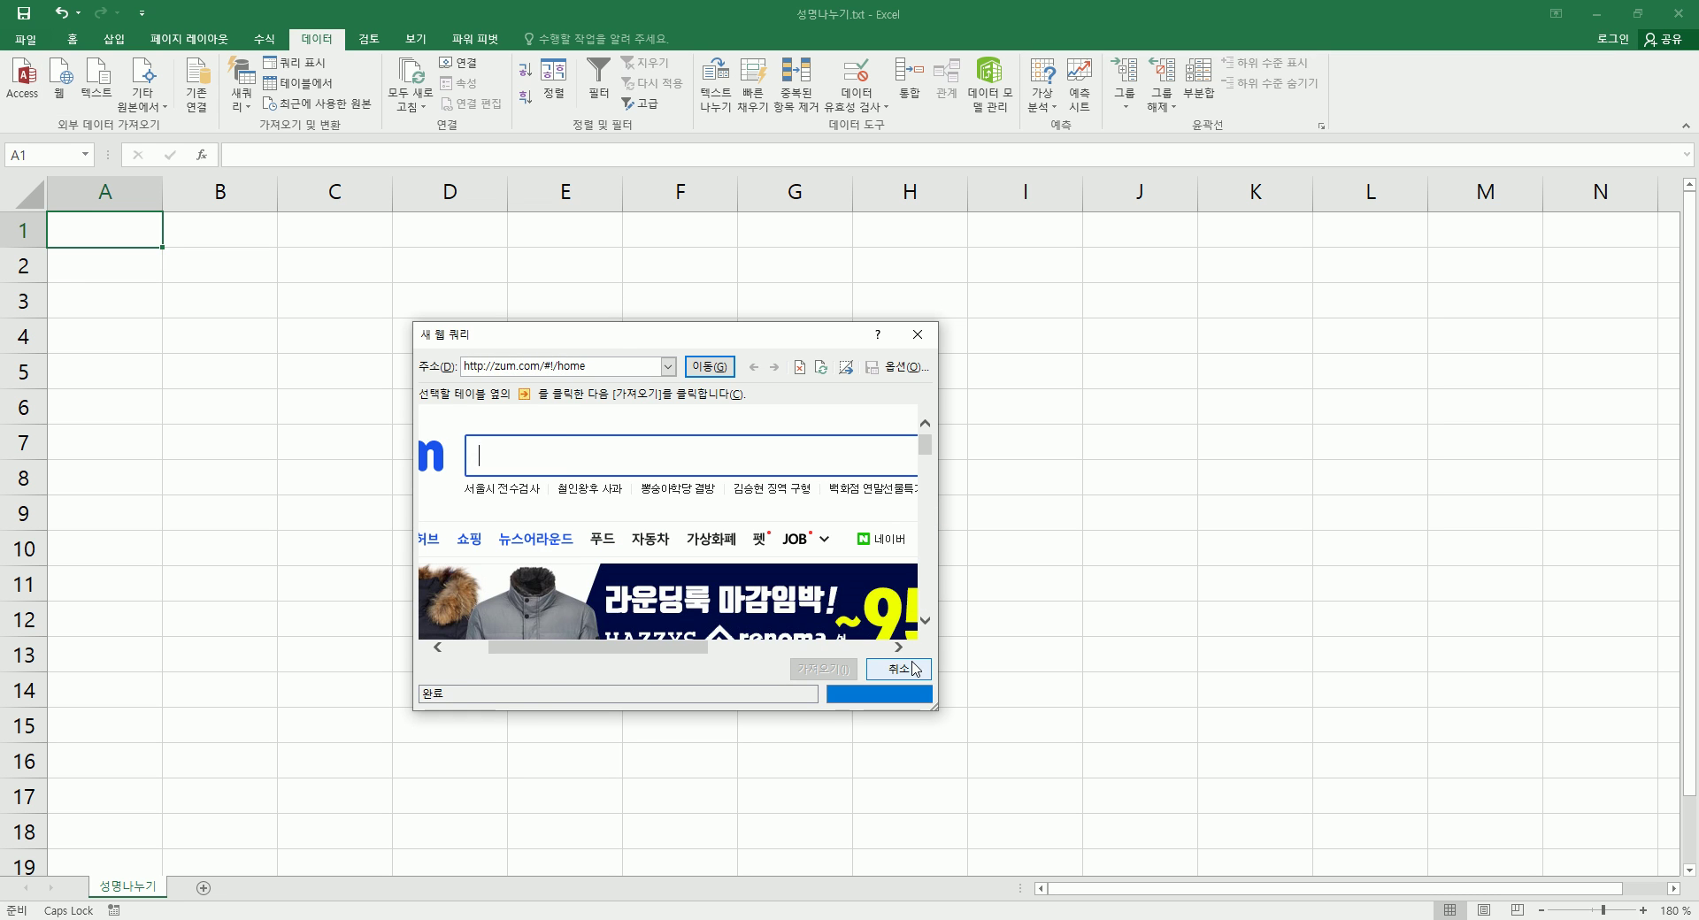
click(910, 666)
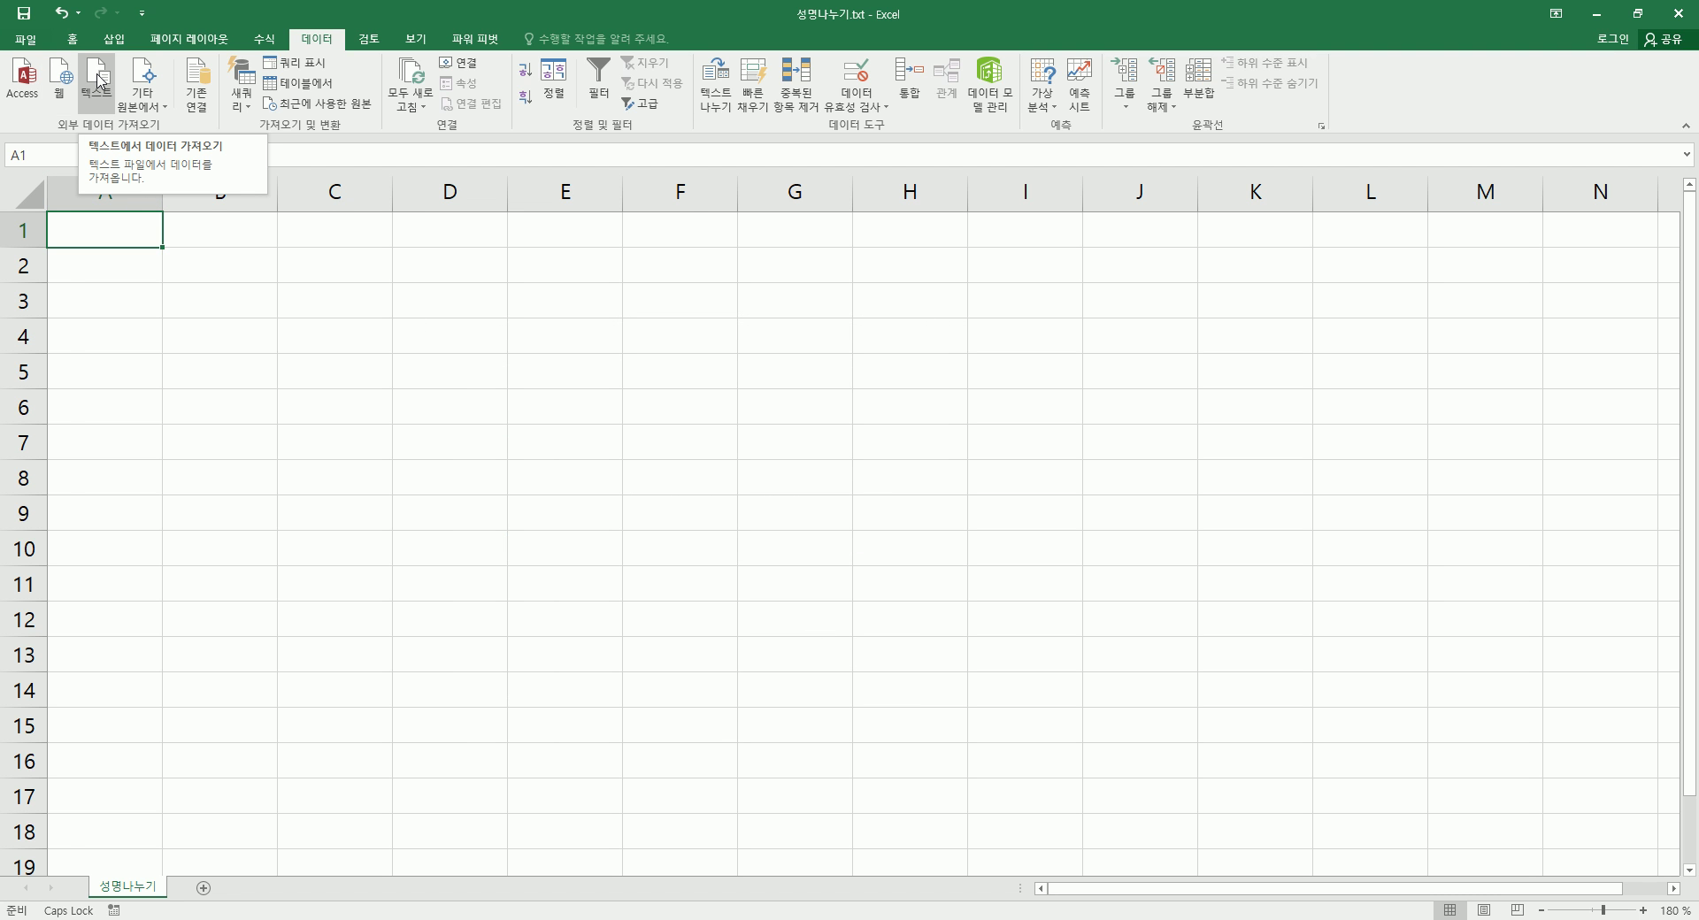
click(141, 89)
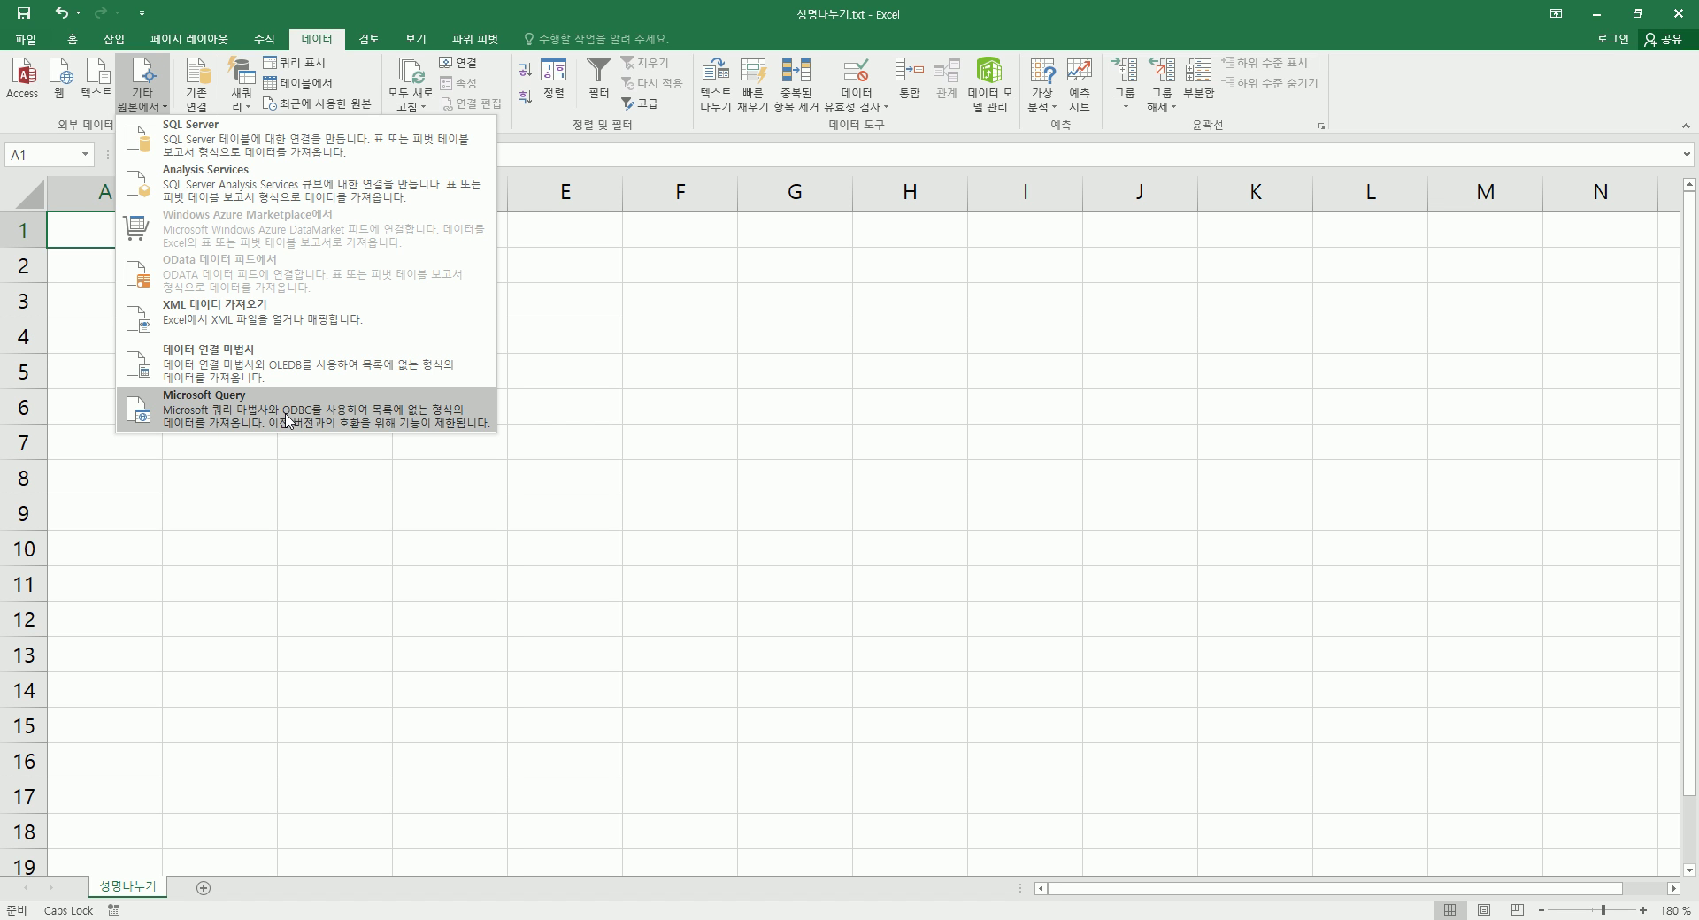
click(196, 84)
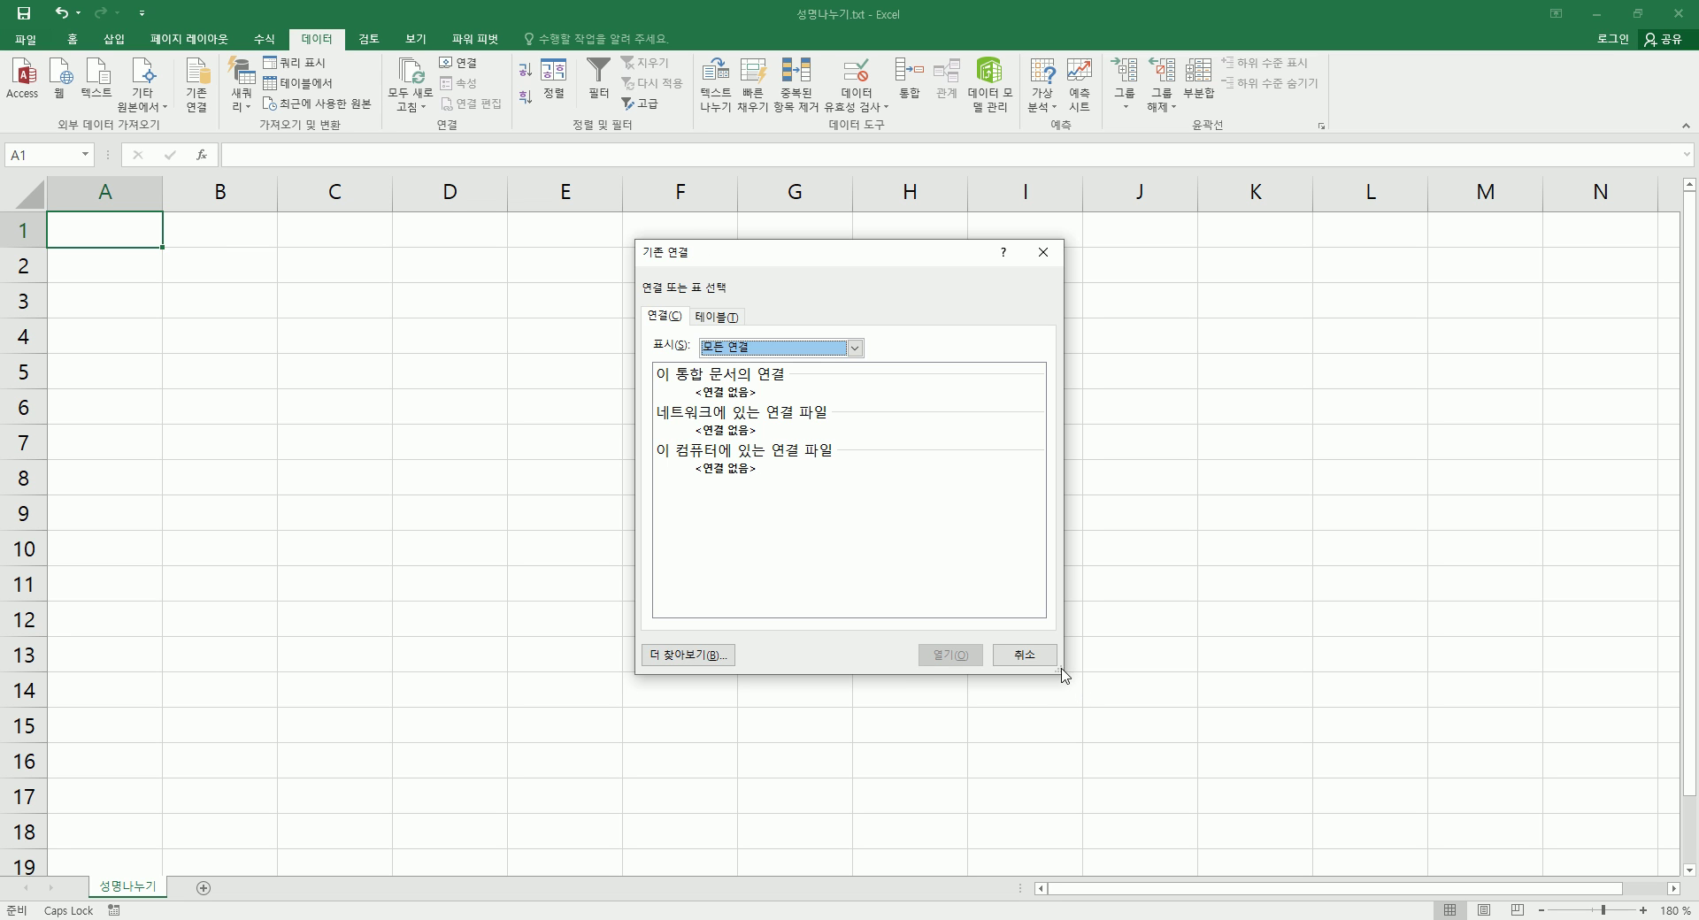
click(1022, 653)
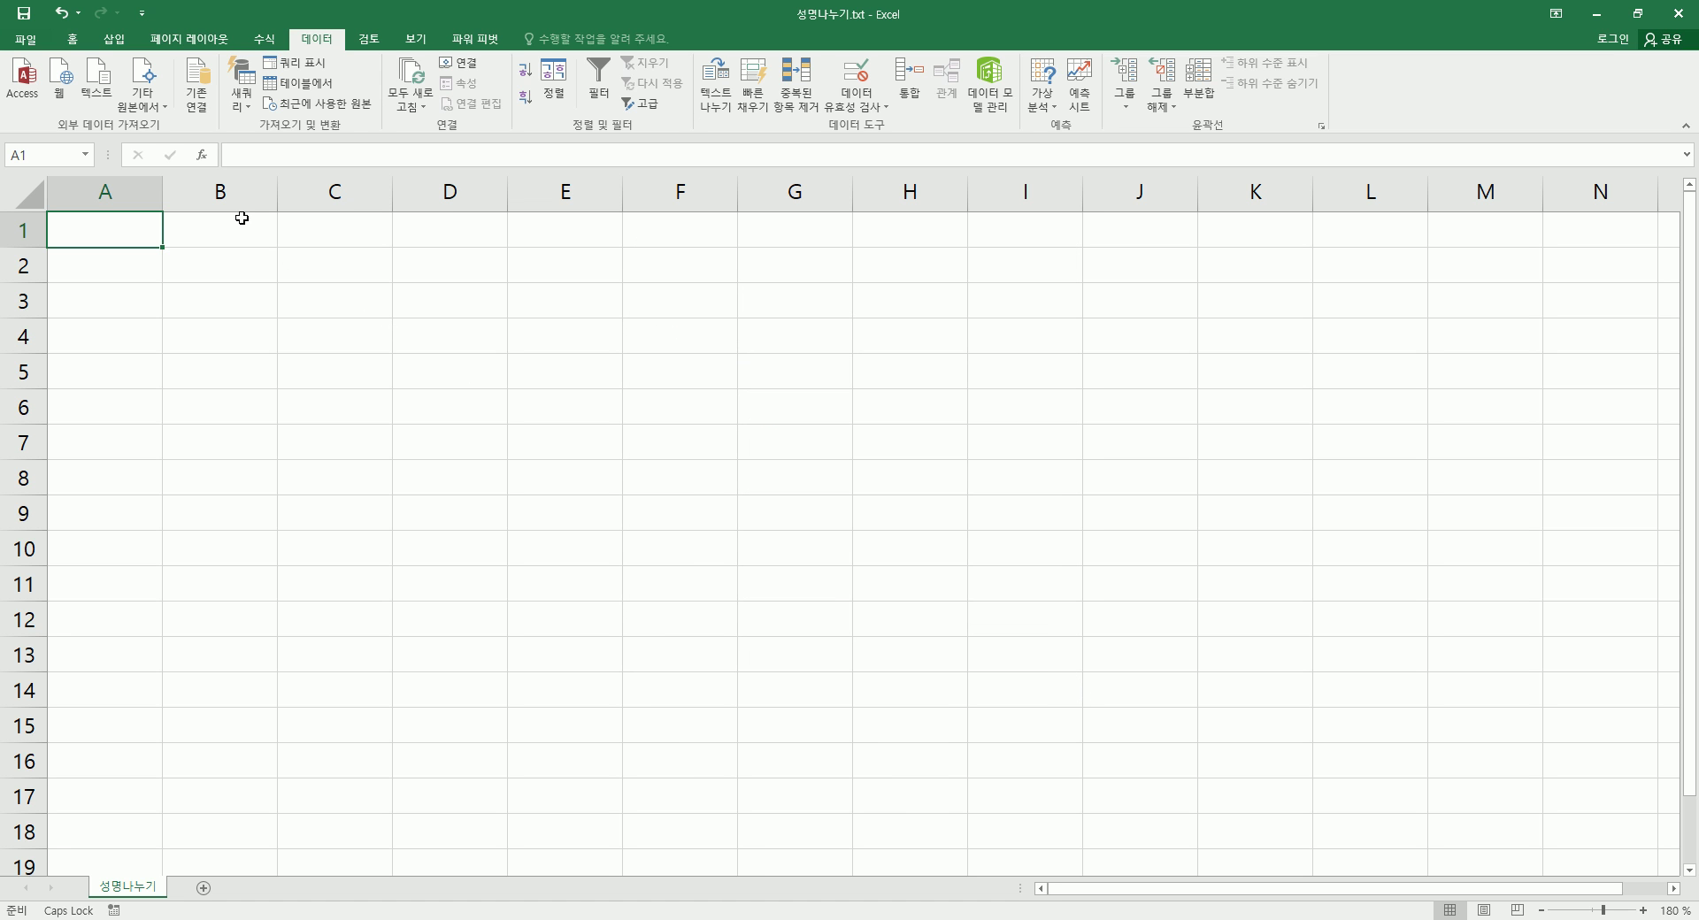
Start a text data import of 성적.txt from the Desktop, treating its data as delimited.
click(97, 80)
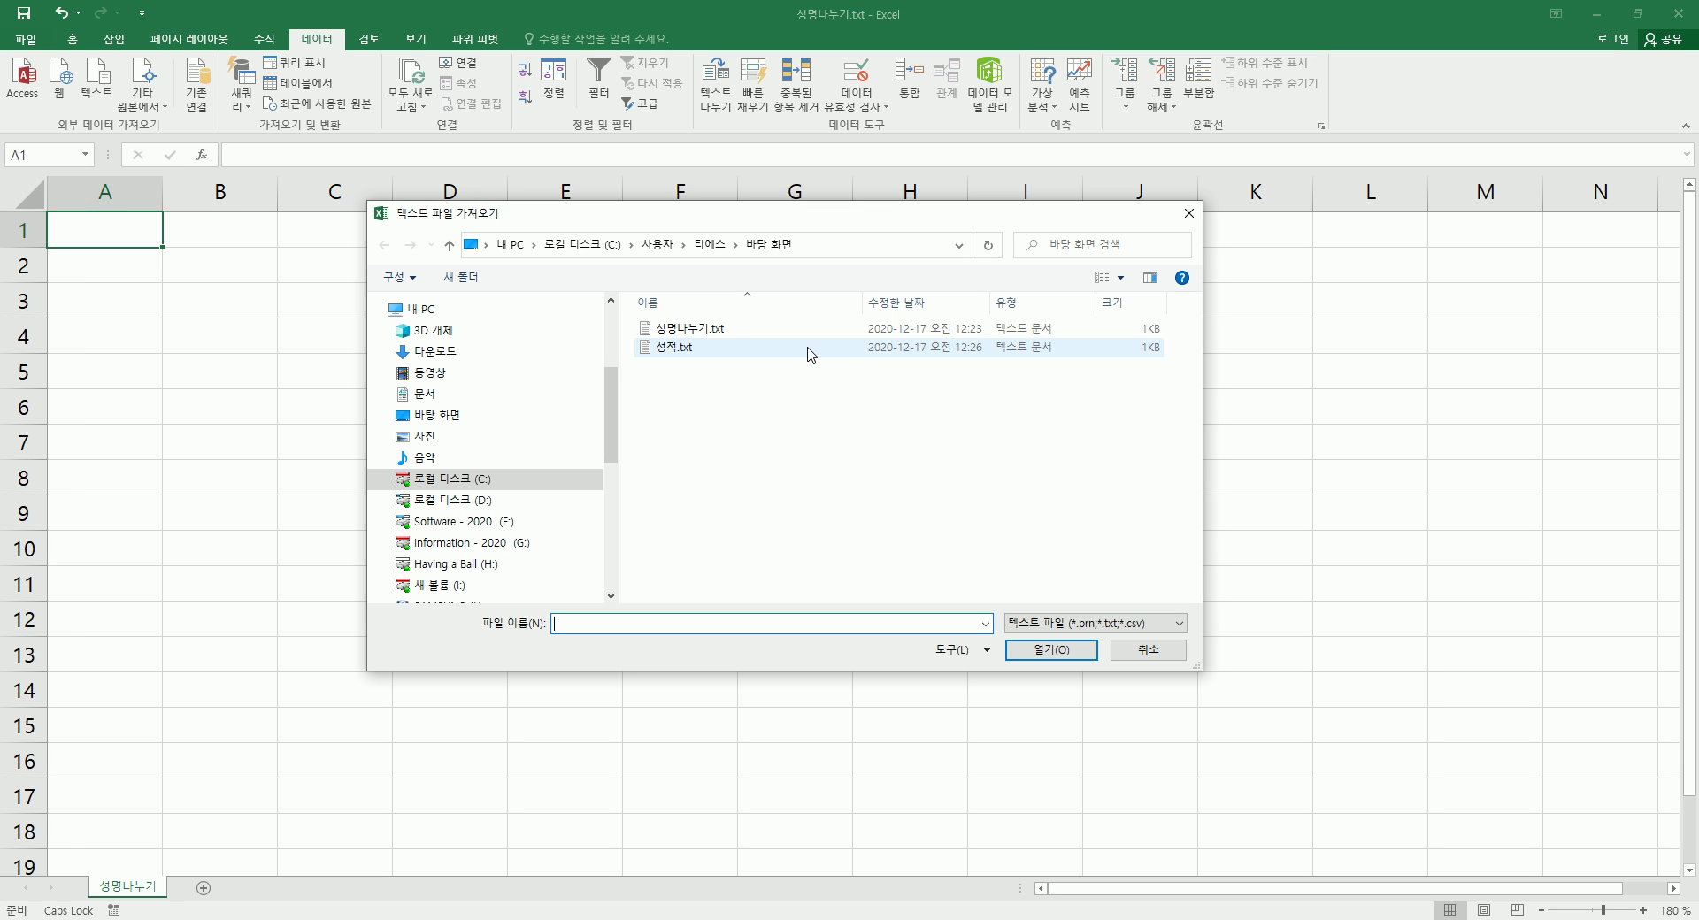
click(699, 349)
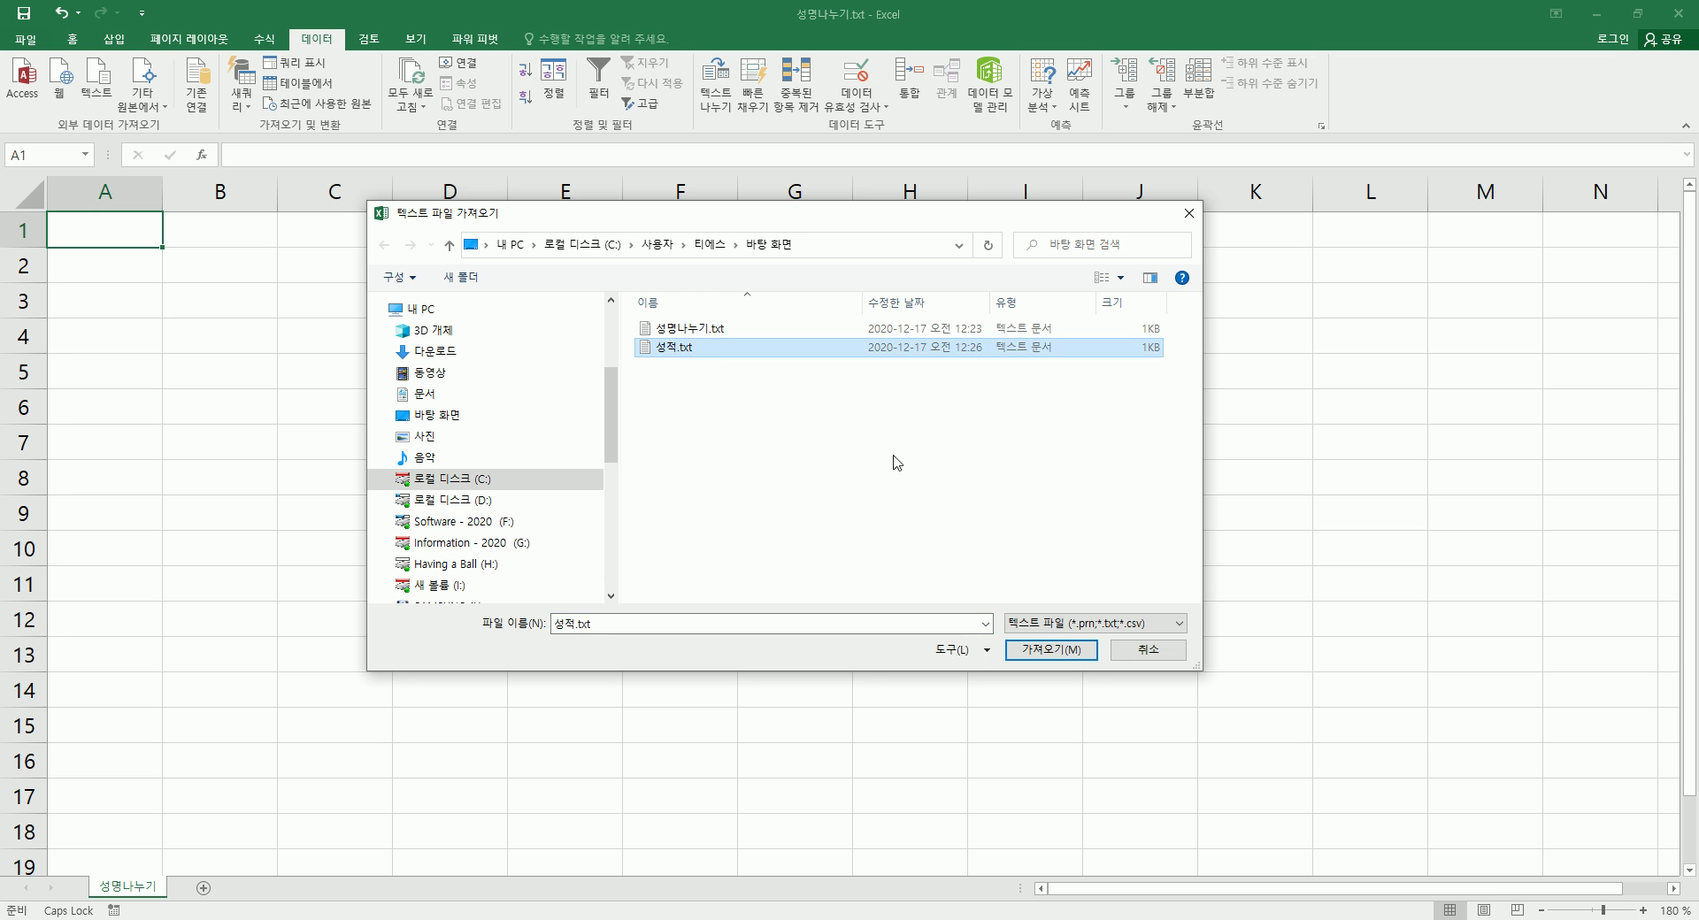
click(1068, 653)
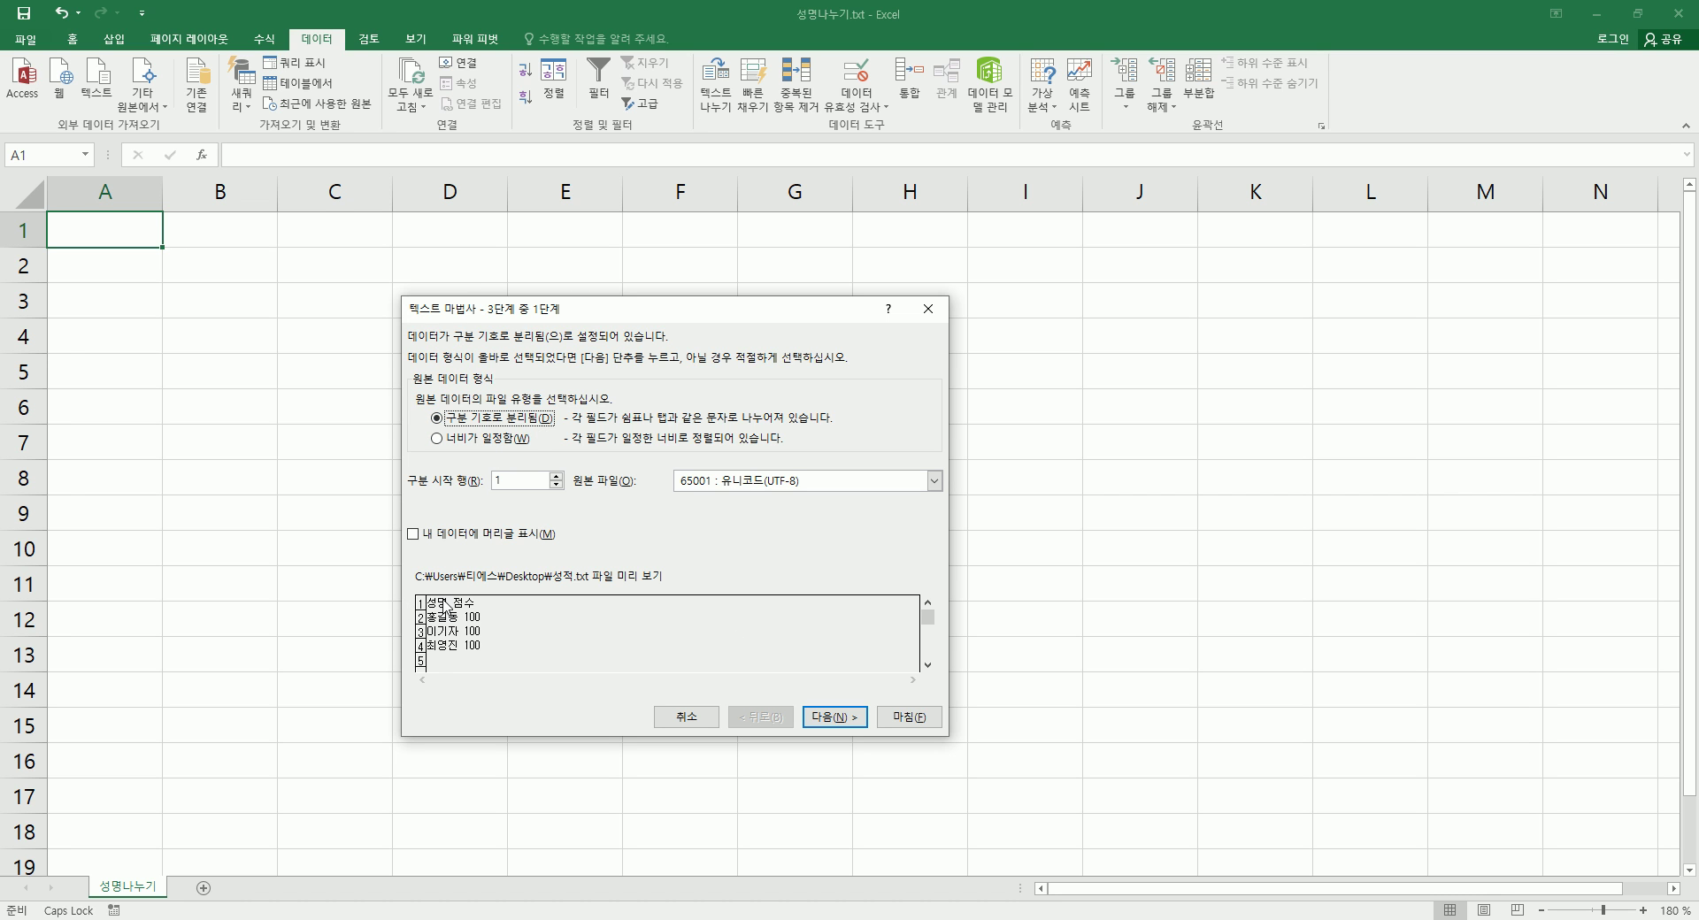
click(832, 716)
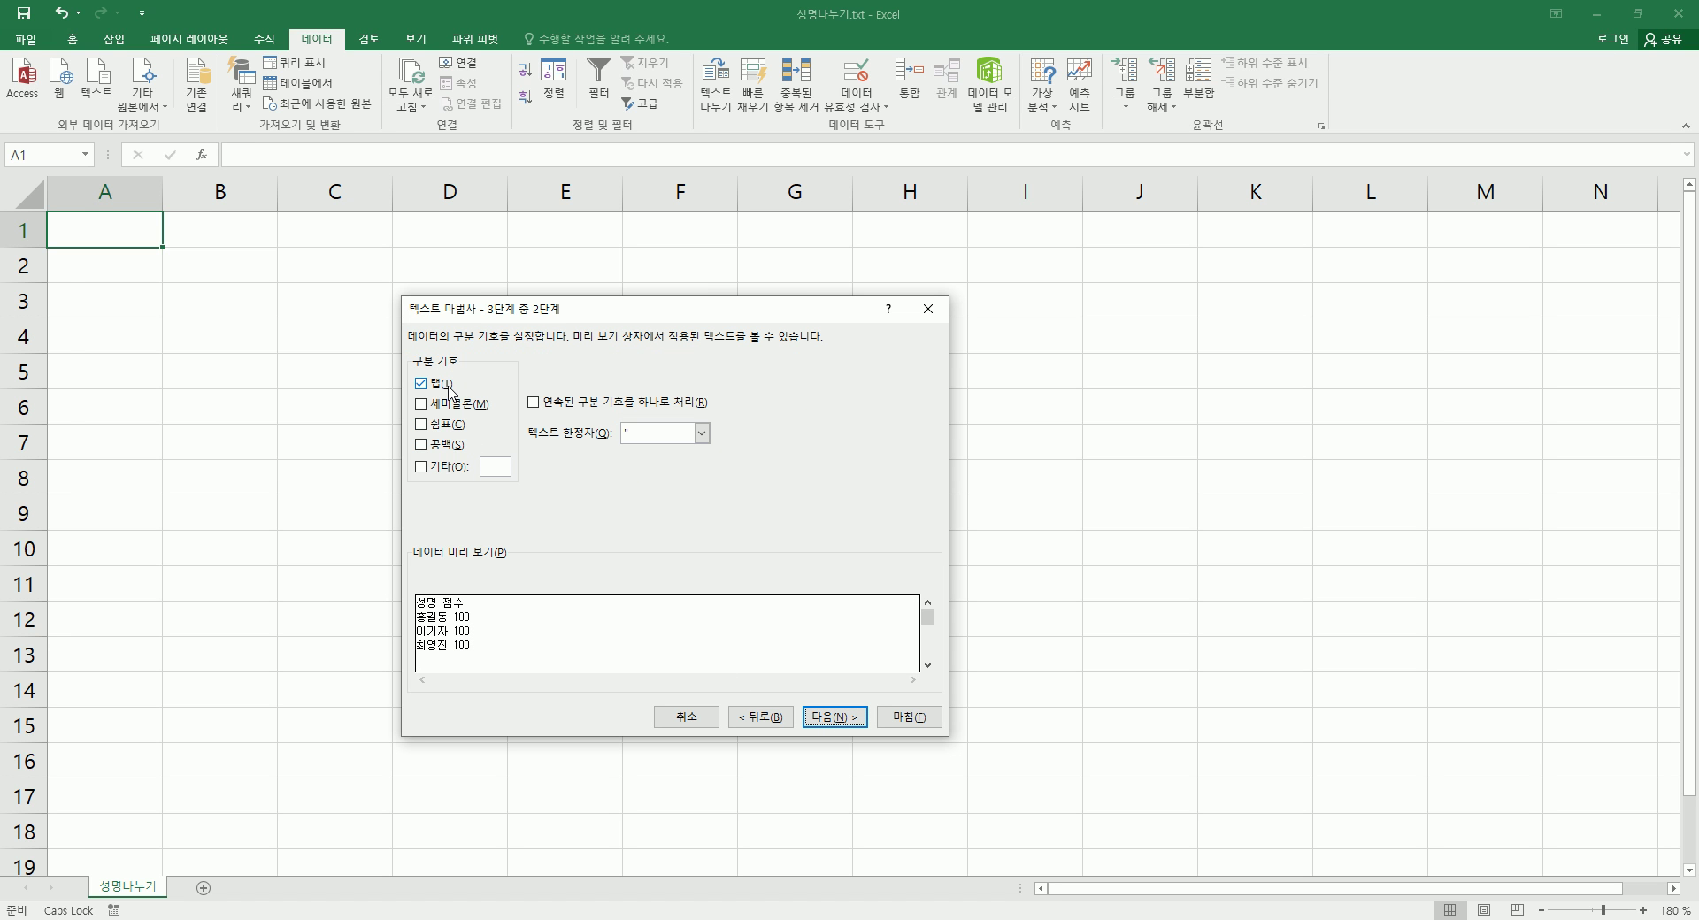
Use space instead of tab as the delimiter, set the first column's format to text, and finish the text wizard.
mouse_move(430, 423)
mouse_down()
mouse_move(482, 482)
mouse_move(524, 491)
mouse_up()
click(422, 445)
click(422, 386)
drag(402, 532, 520, 573)
click(819, 718)
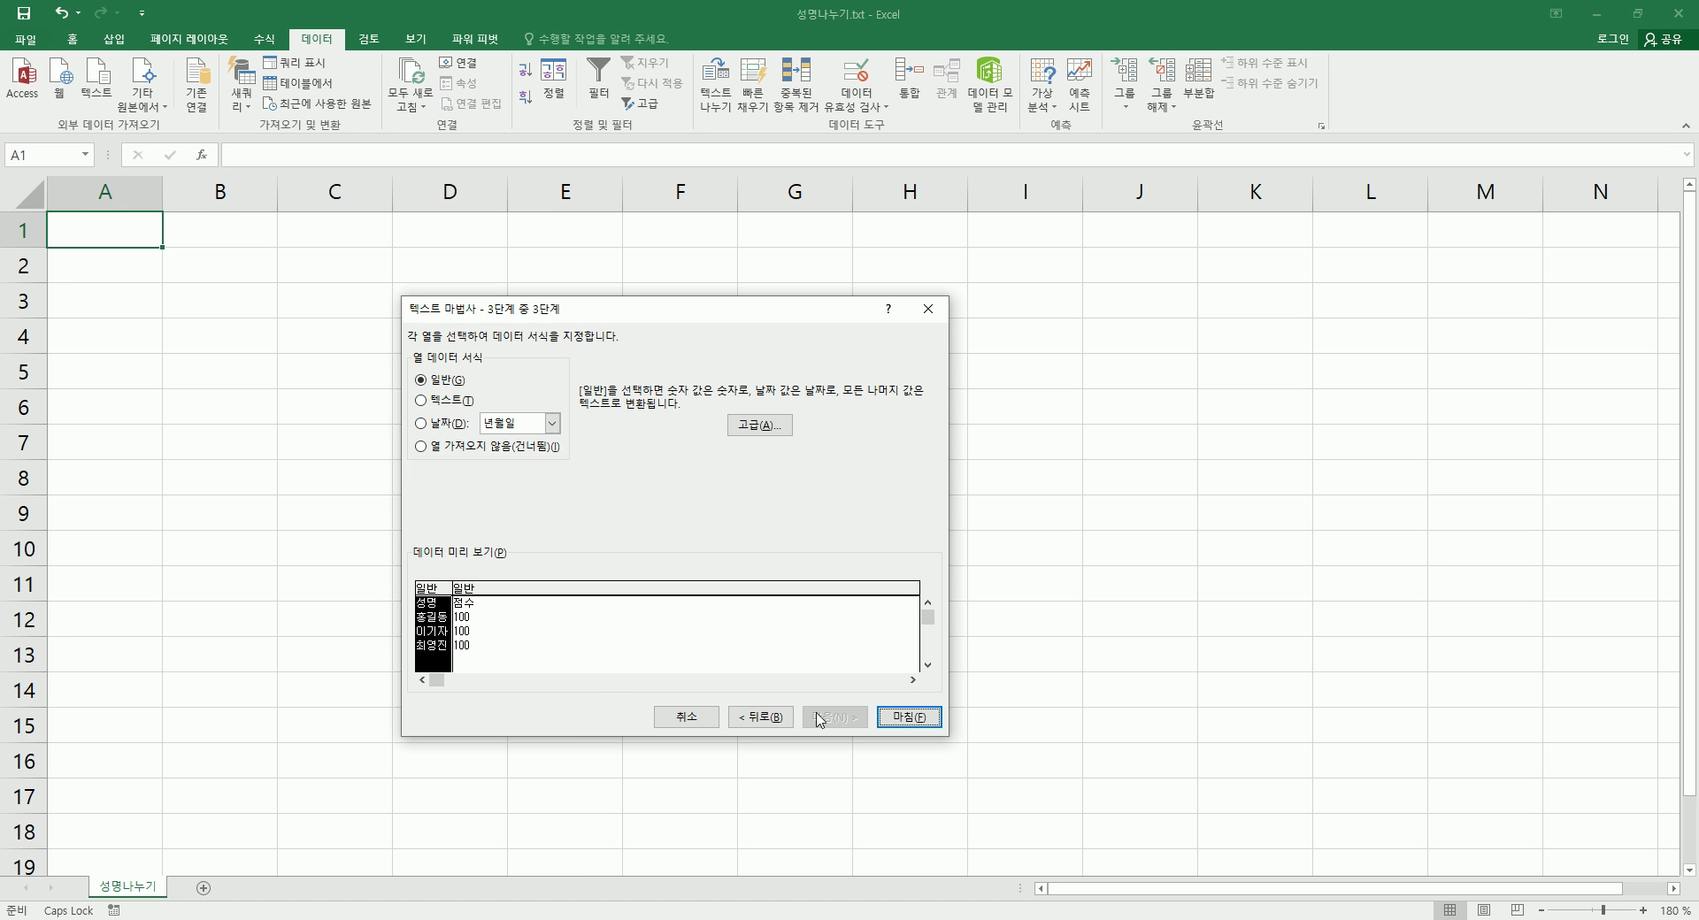
click(450, 404)
click(906, 720)
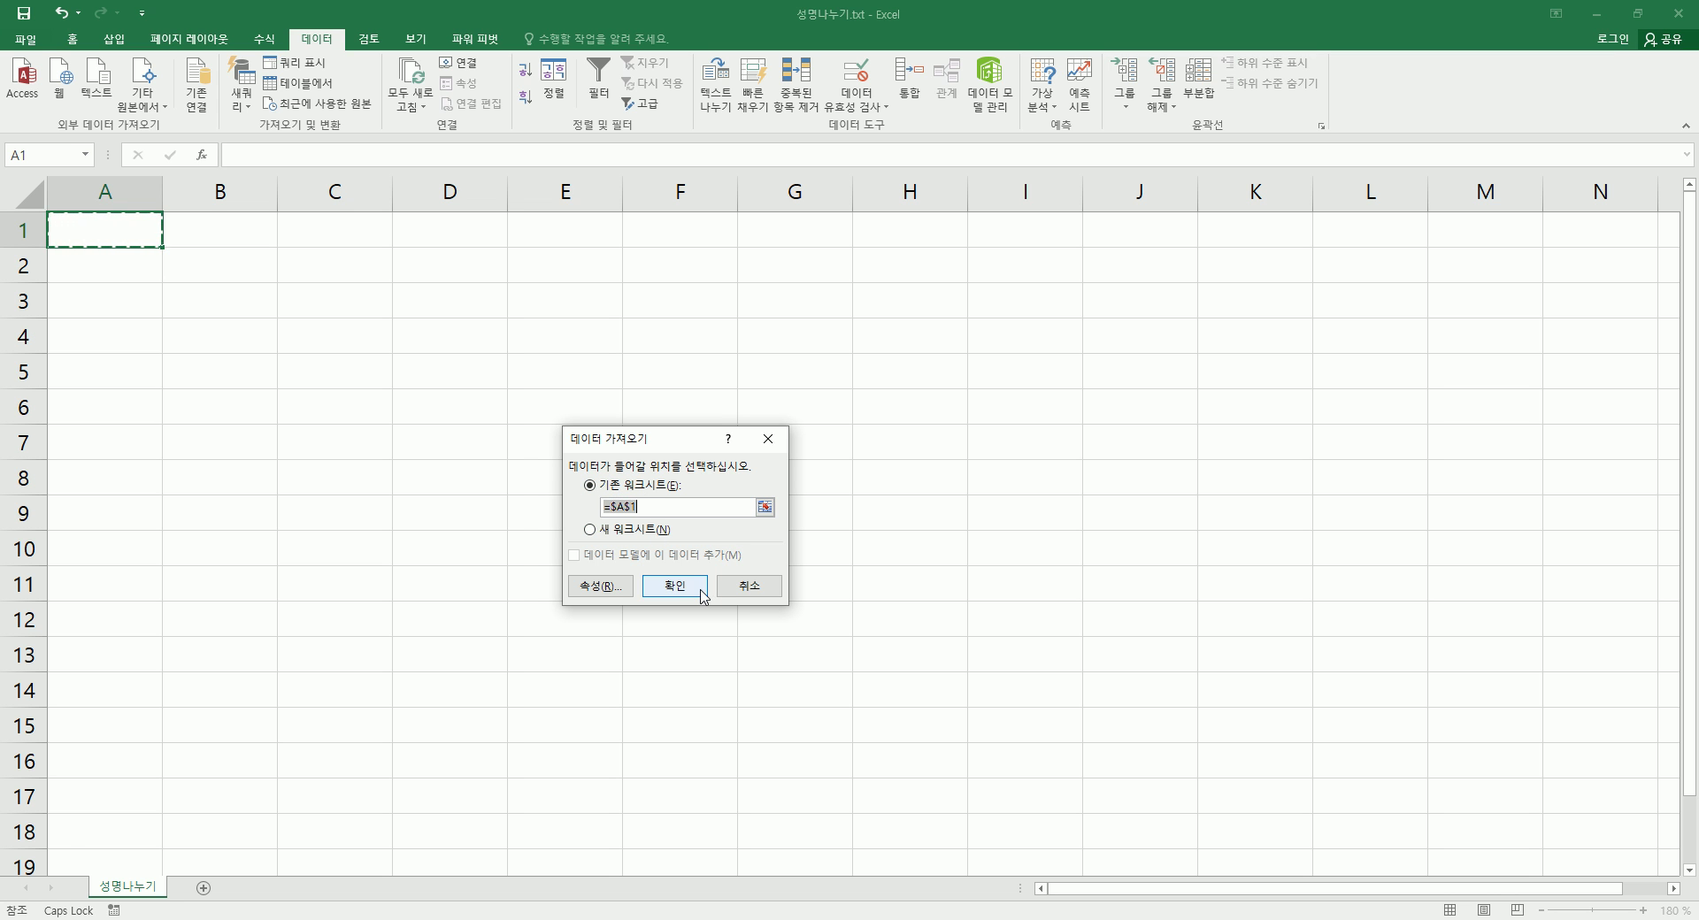
View the periodic refresh and refresh-on-open options in the external data range properties and close them without applying.
click(608, 589)
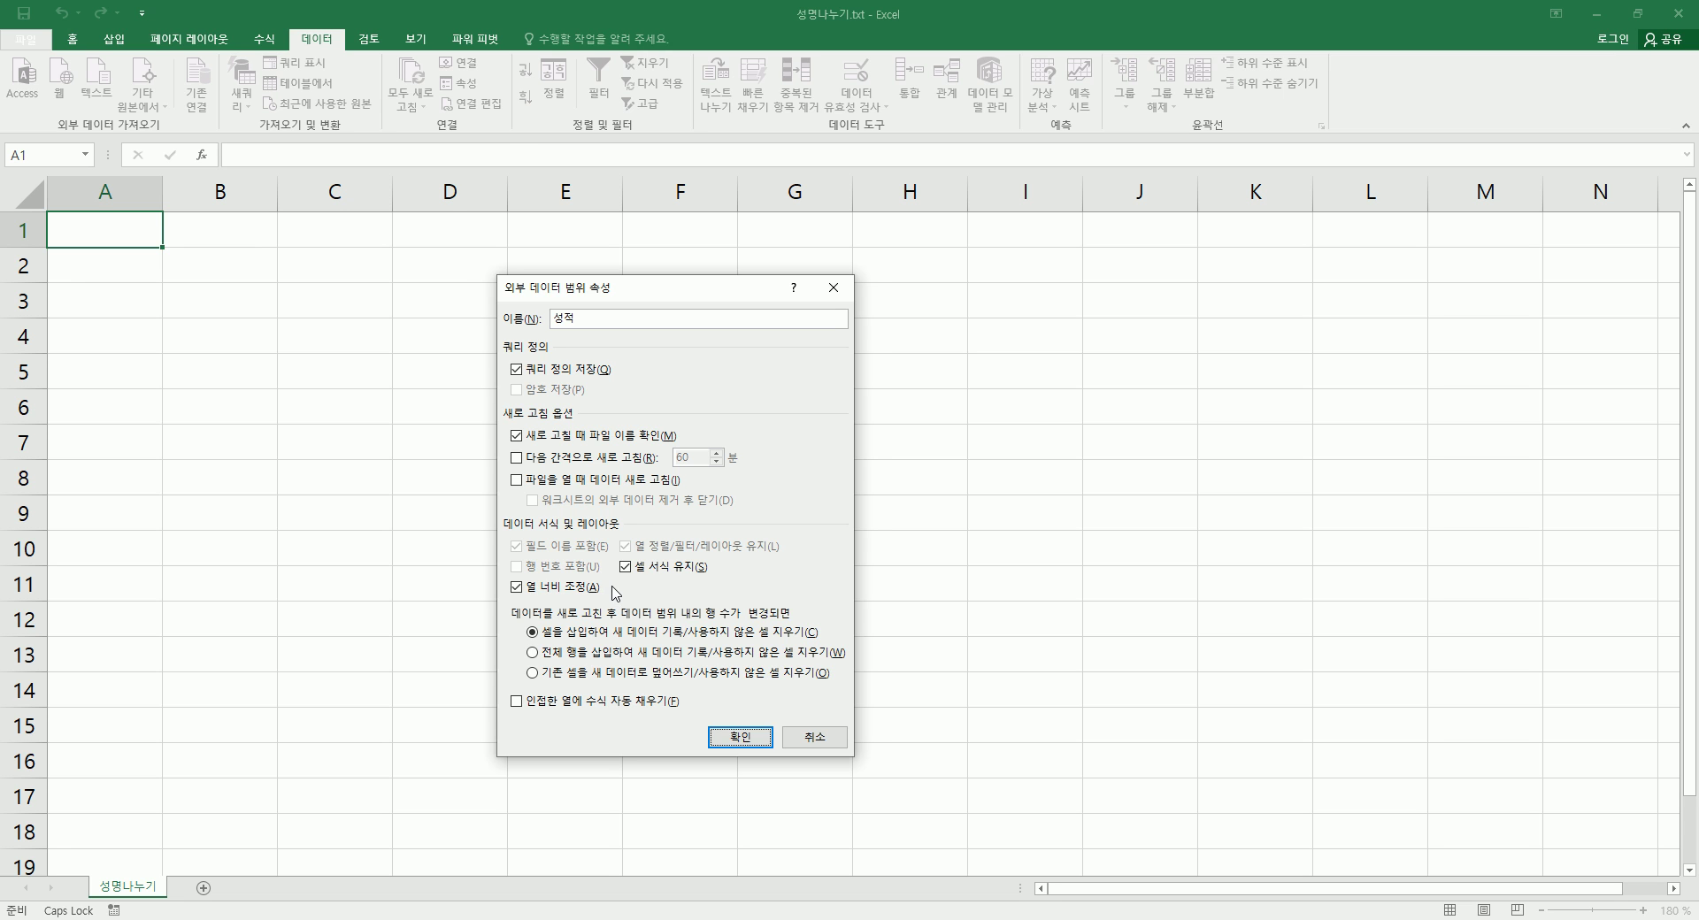
click(518, 459)
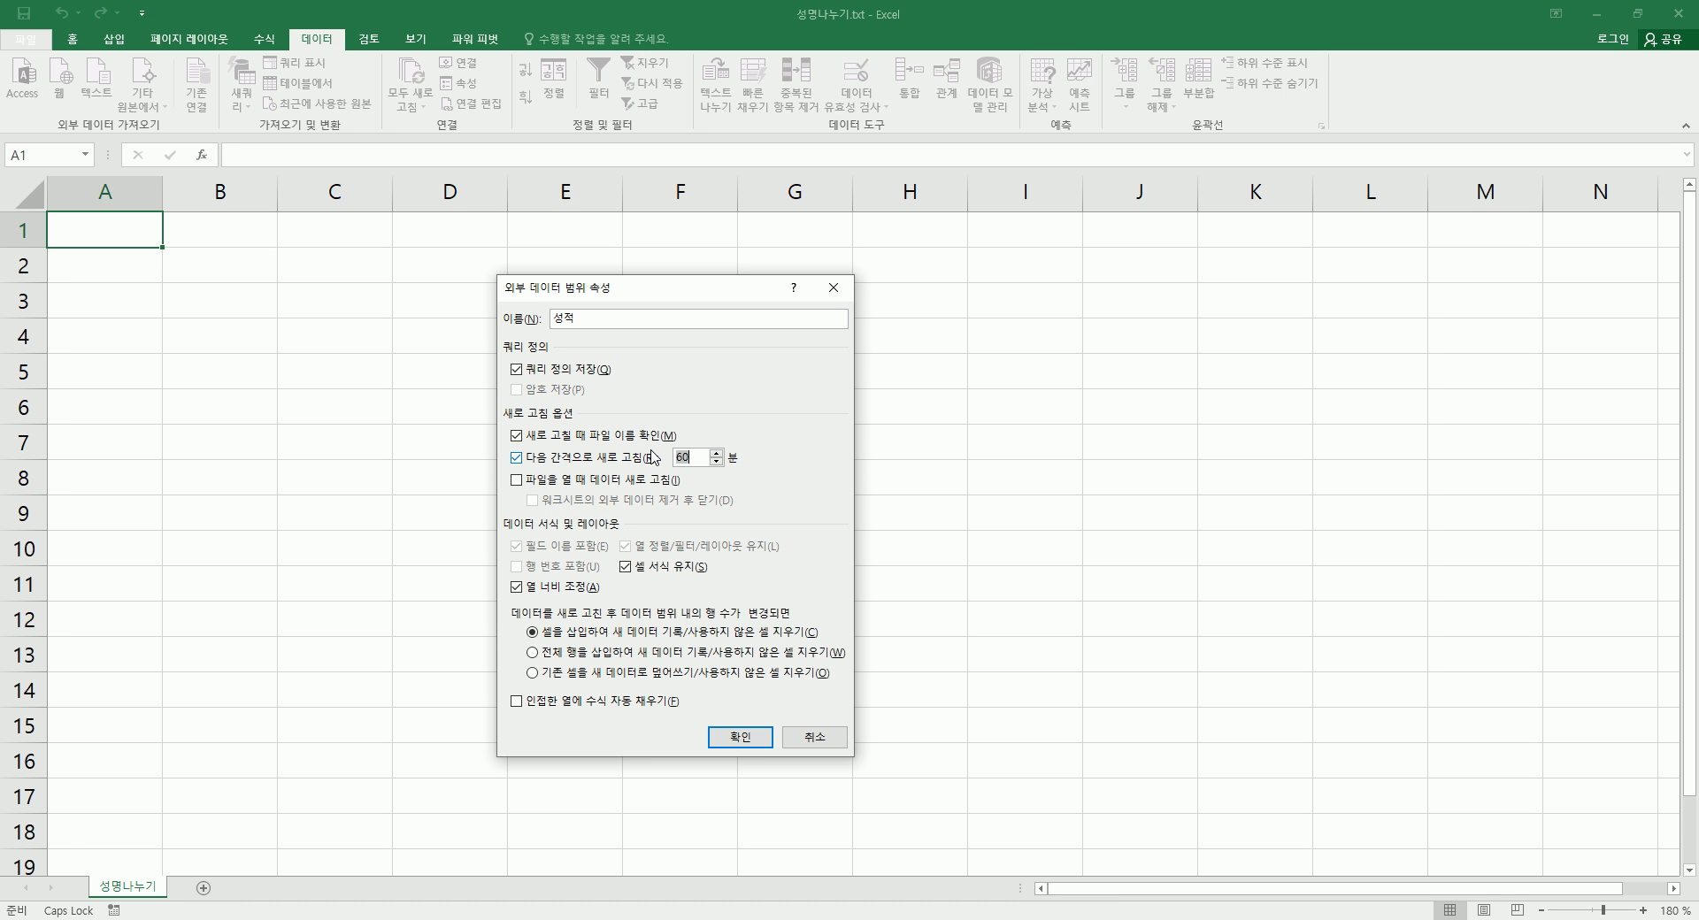
click(520, 462)
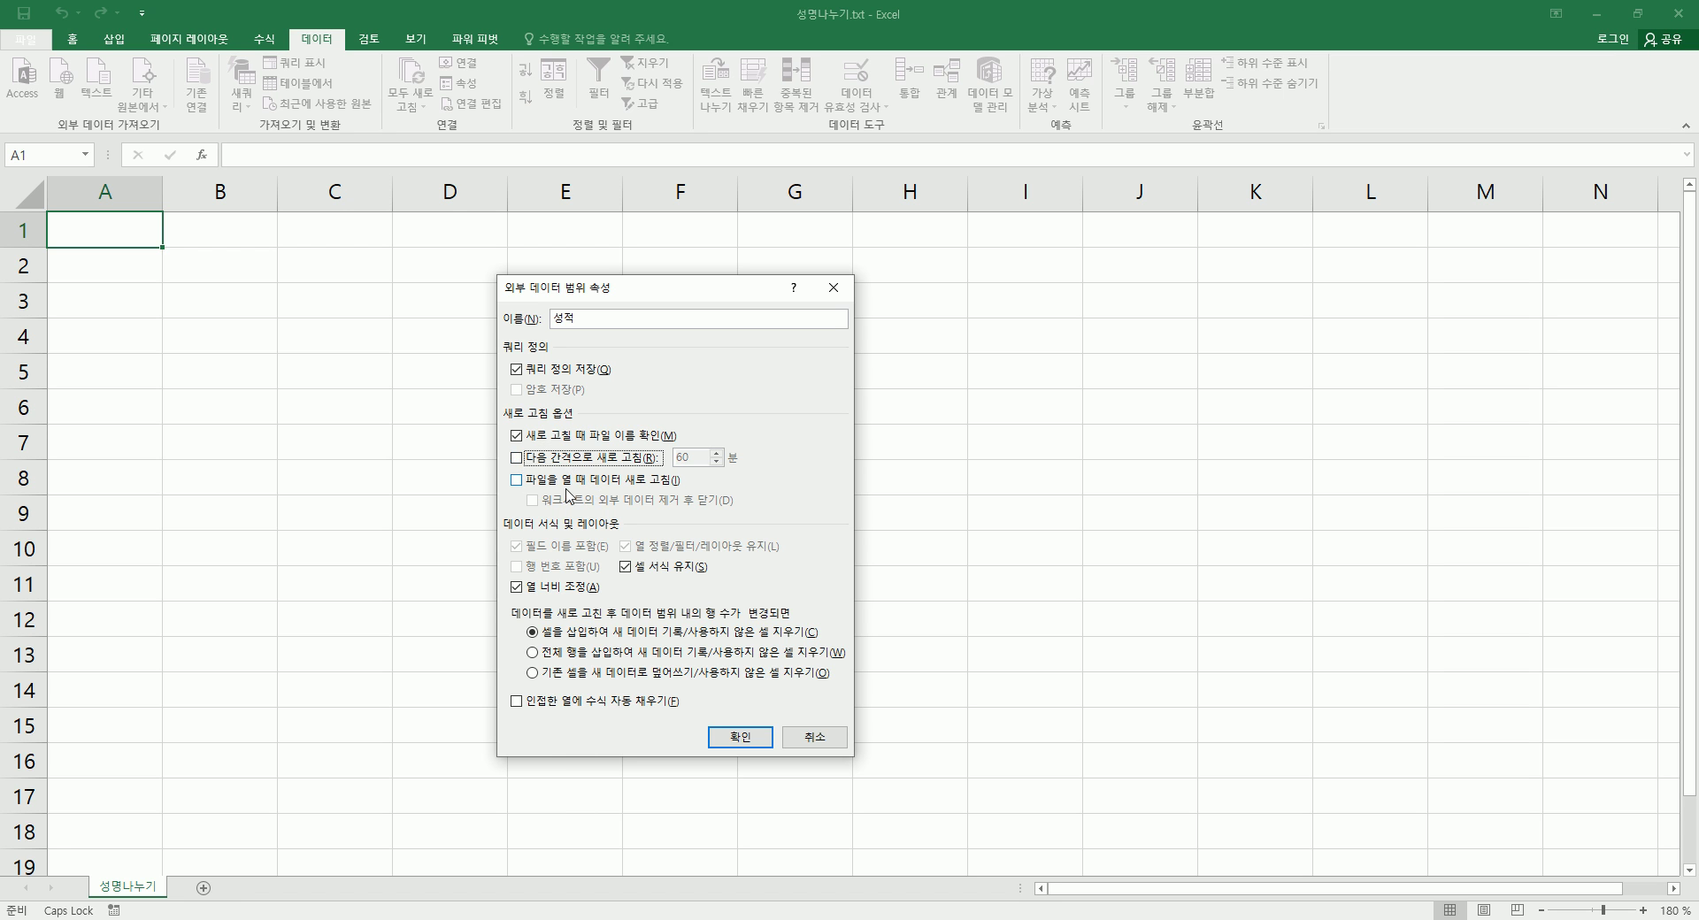
click(521, 482)
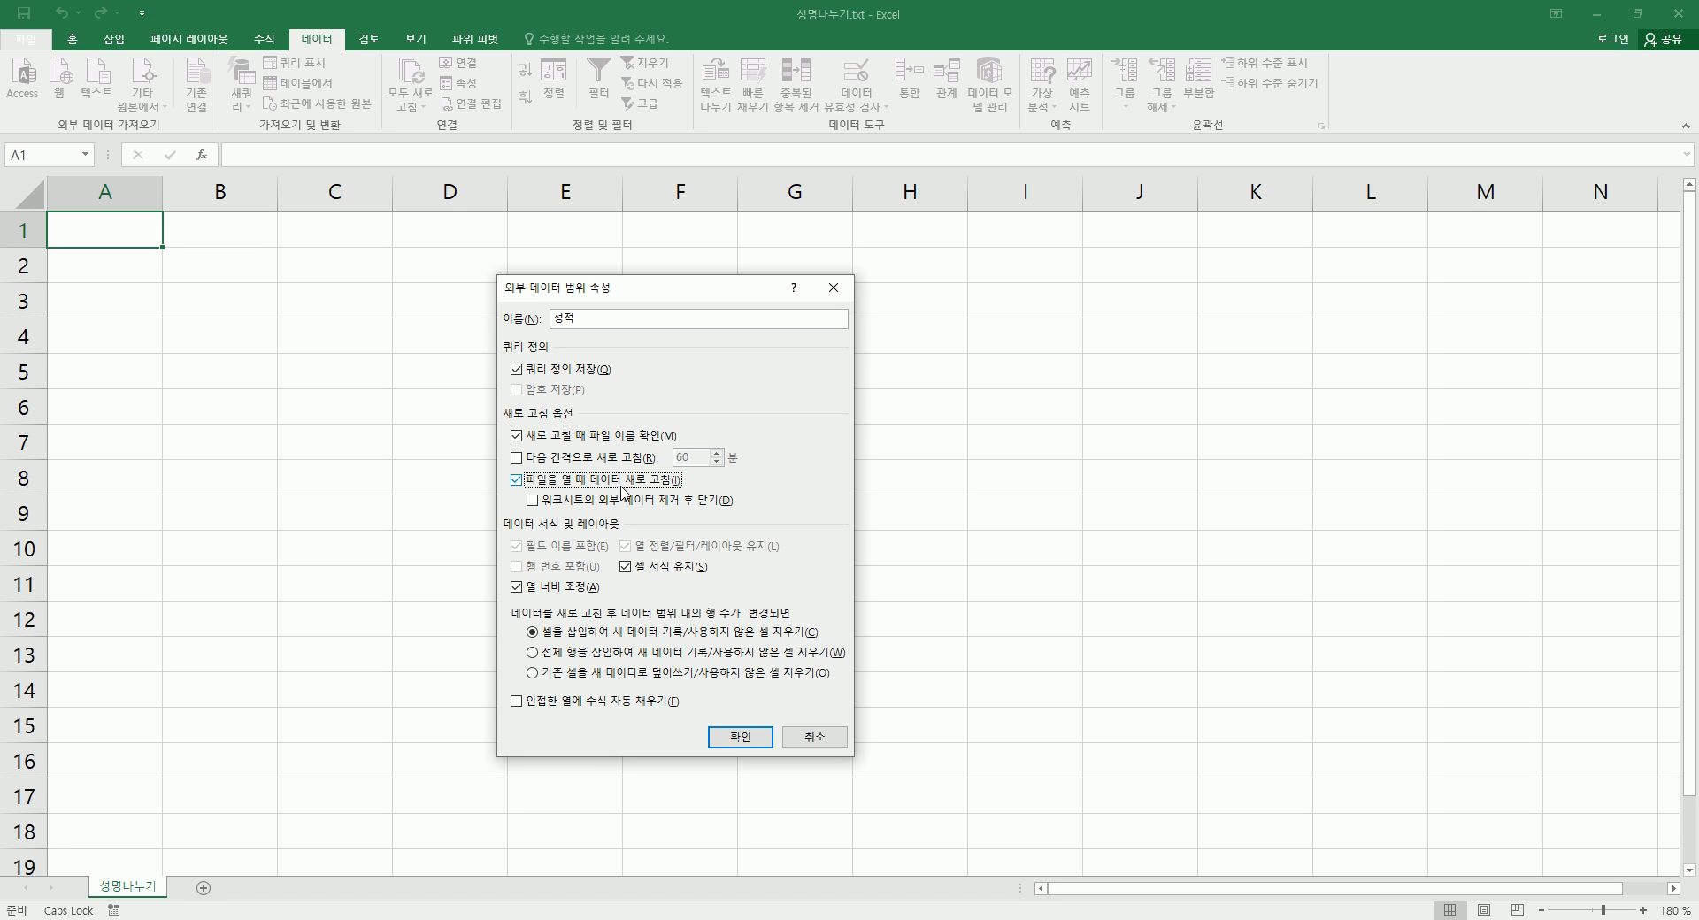
click(567, 460)
click(573, 466)
click(583, 480)
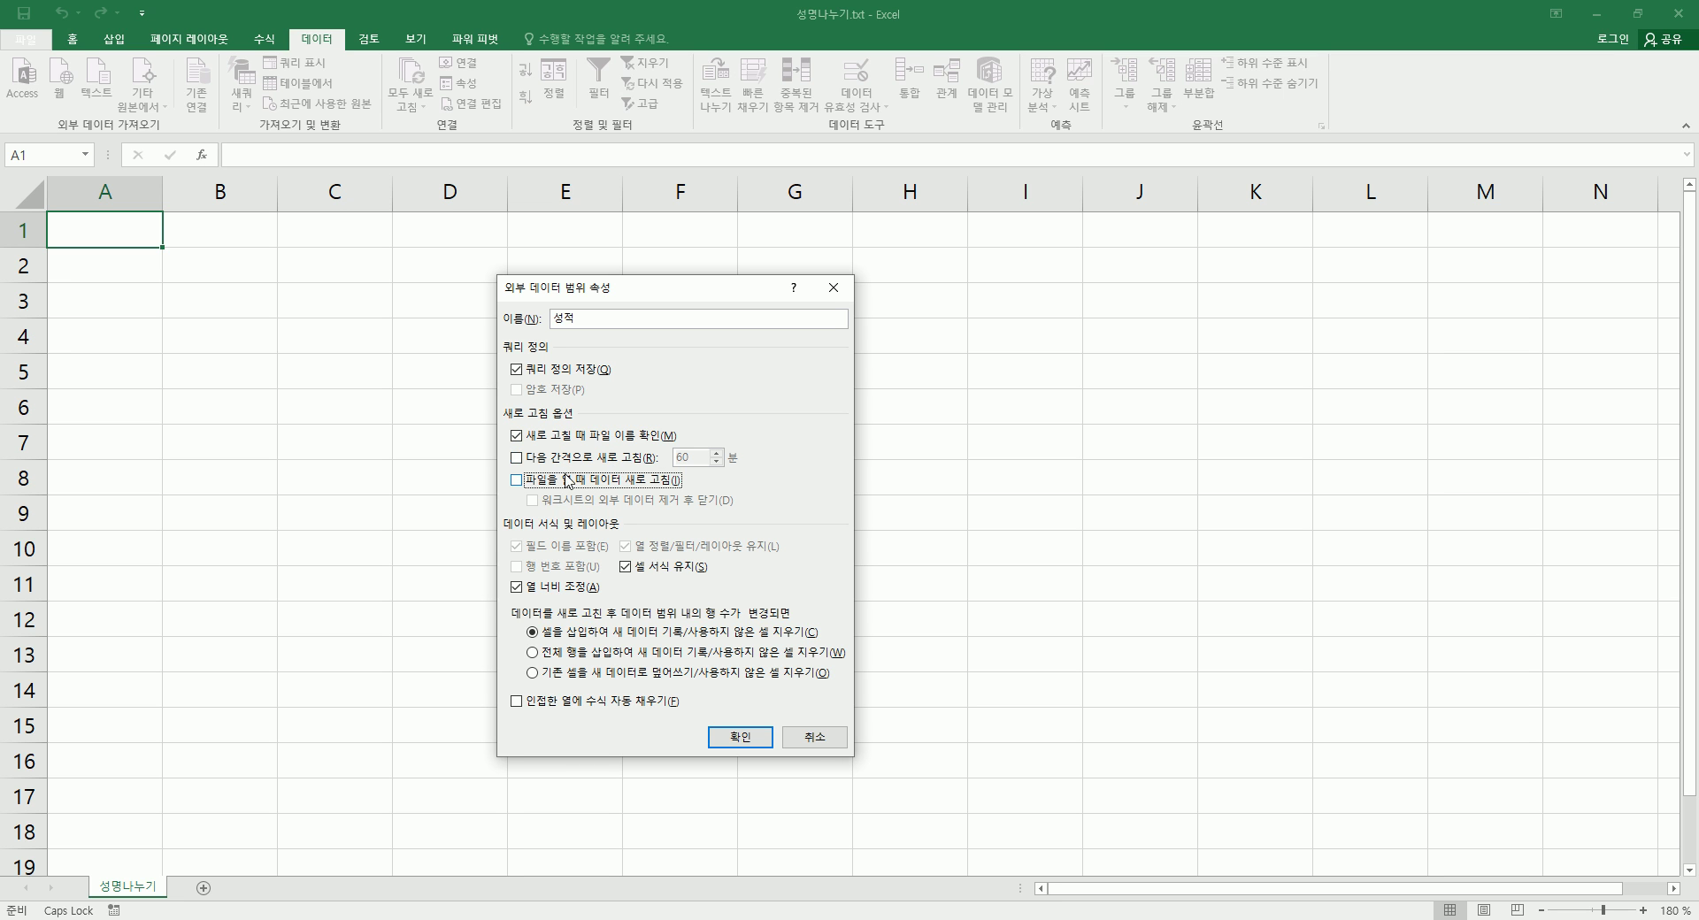
click(815, 739)
Place the imported data at $A$1 in the existing worksheet and check the name and score cells in A1:B4.
click(689, 586)
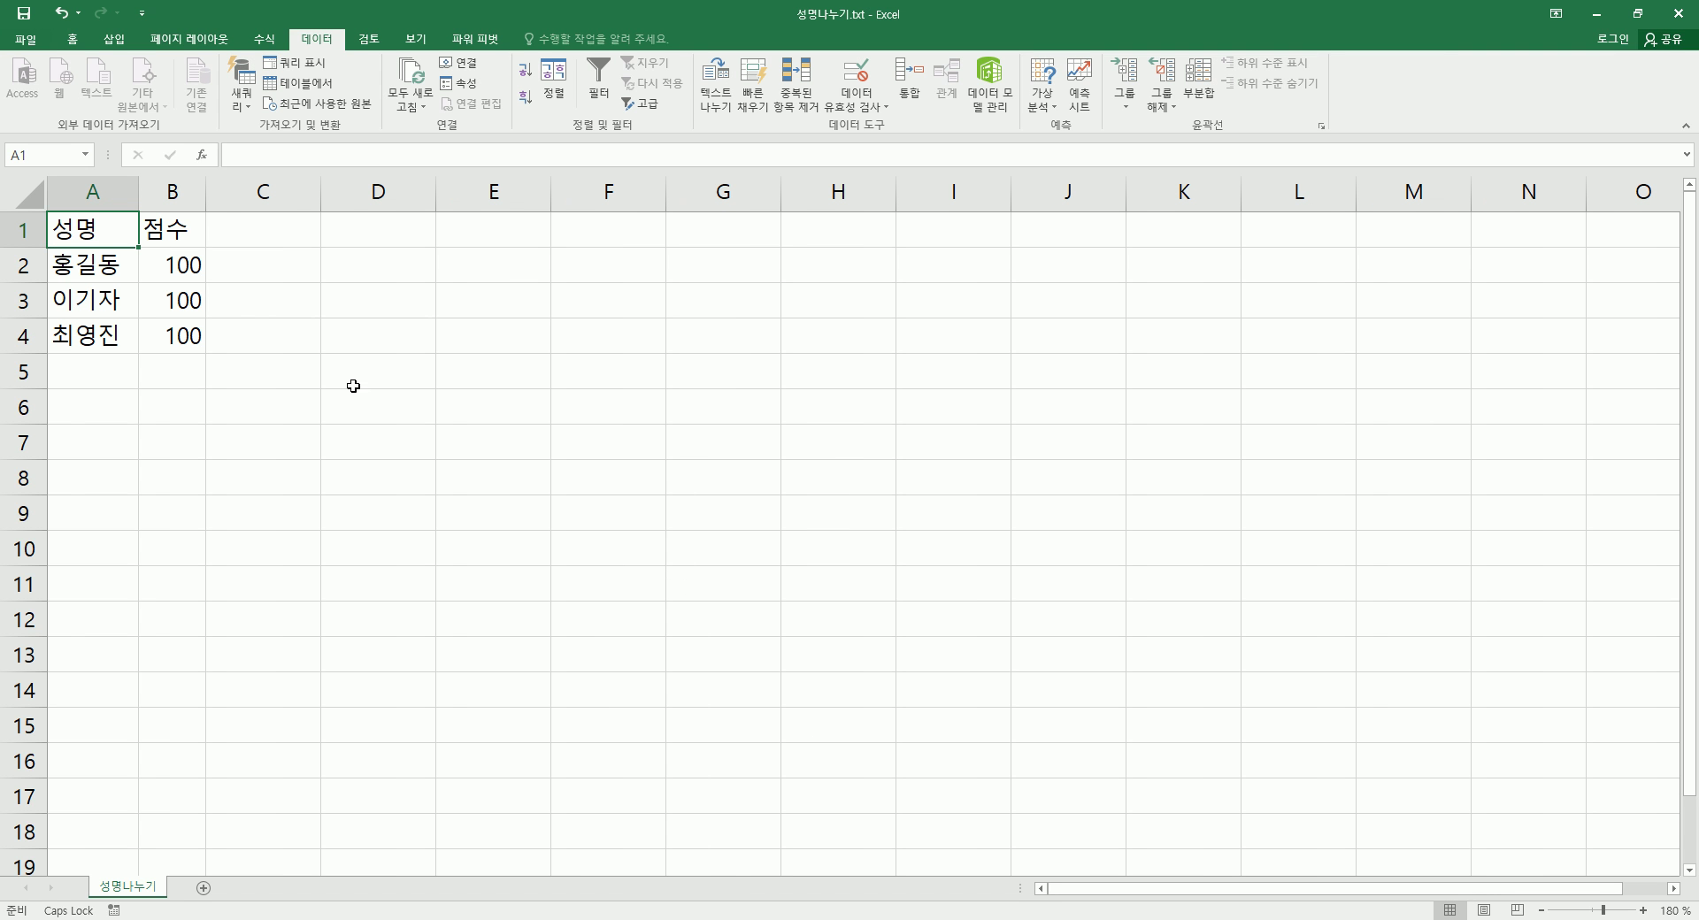
click(102, 240)
click(178, 234)
click(115, 263)
click(106, 299)
click(179, 264)
click(182, 301)
click(187, 330)
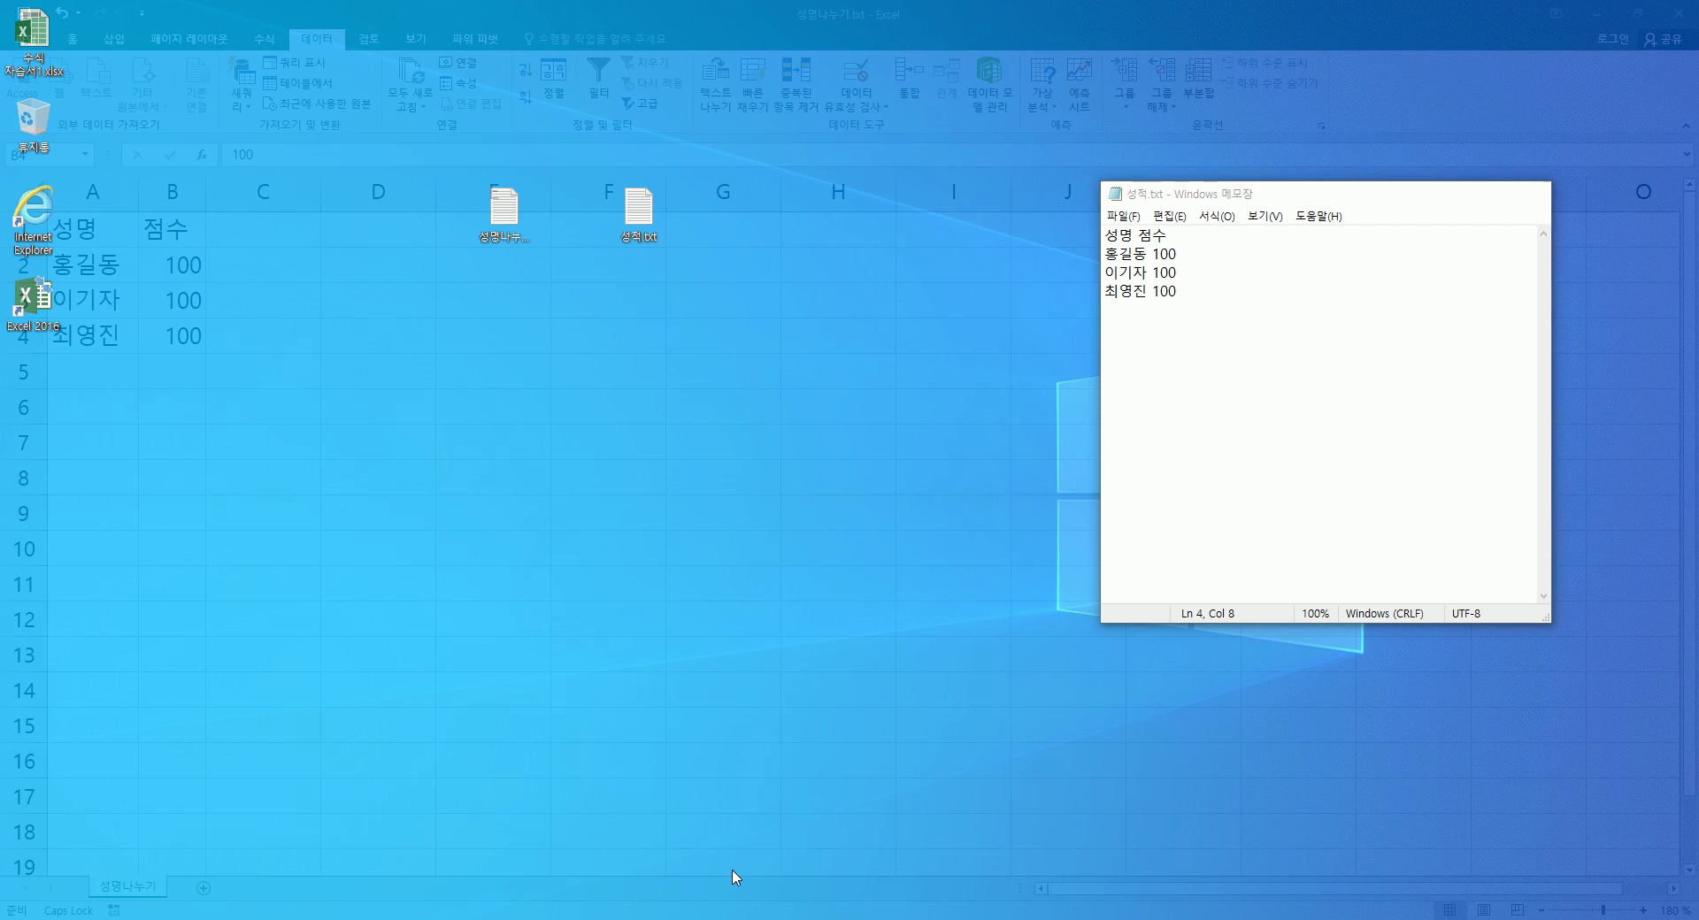
Switch to the 성적.txt Notepad window and place it beside the imported data for comparison.
click(733, 879)
drag(1285, 201, 443, 259)
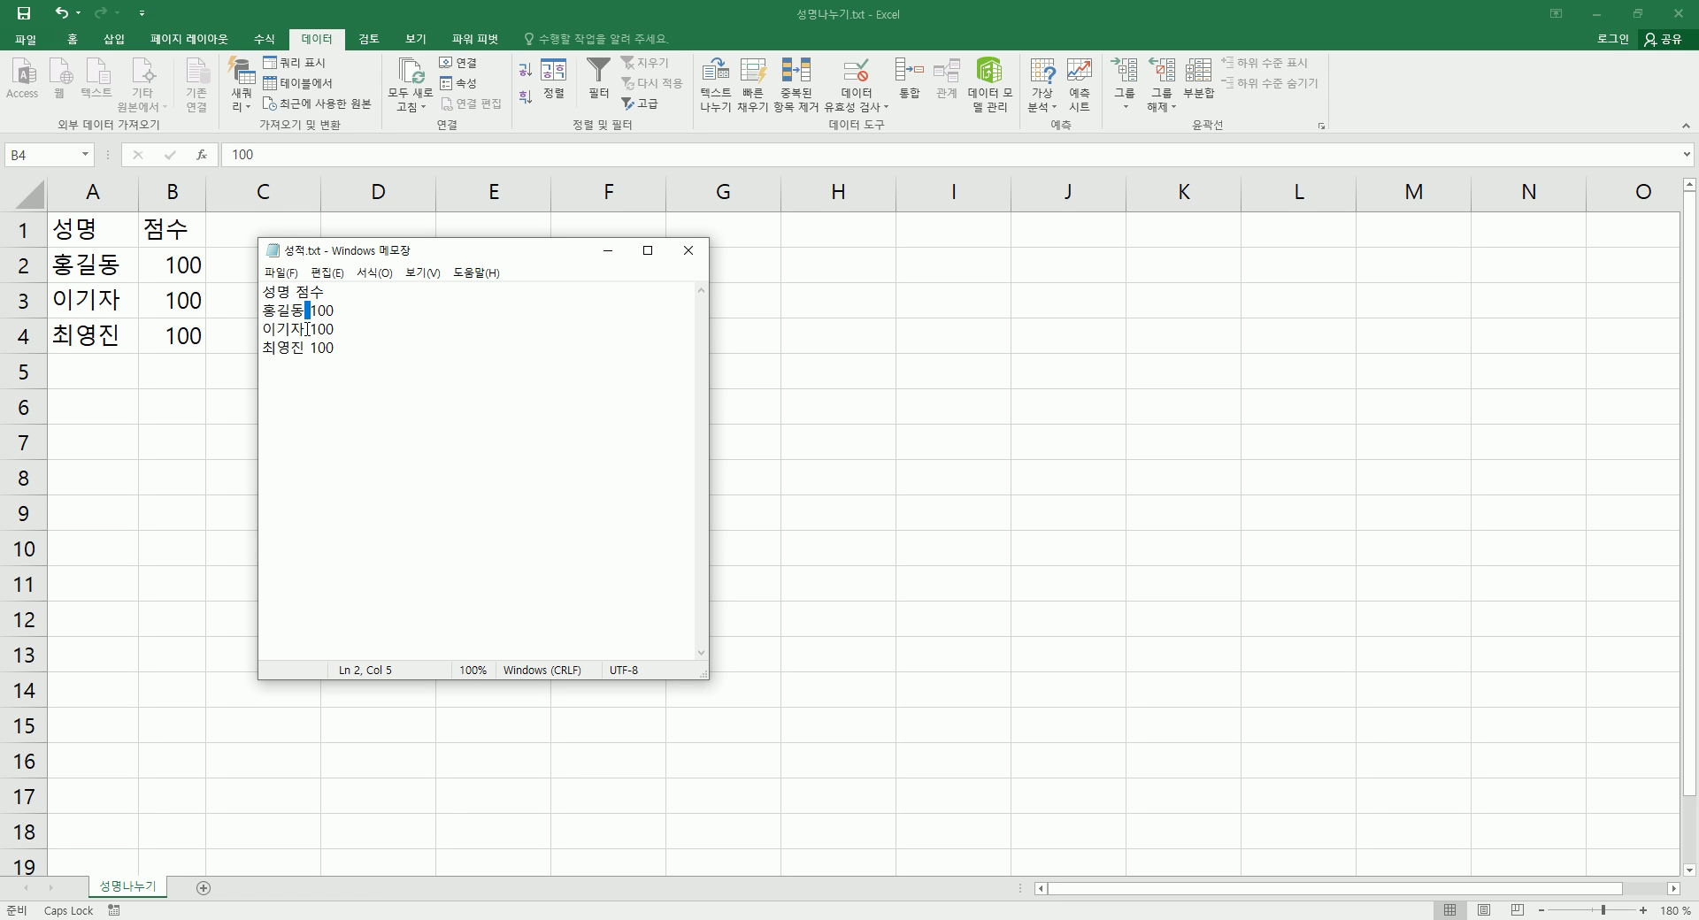
Select the space between the name and score in the last row of 성적.txt, and minimize the Notepad window.
drag(305, 348, 311, 348)
click(370, 347)
click(608, 251)
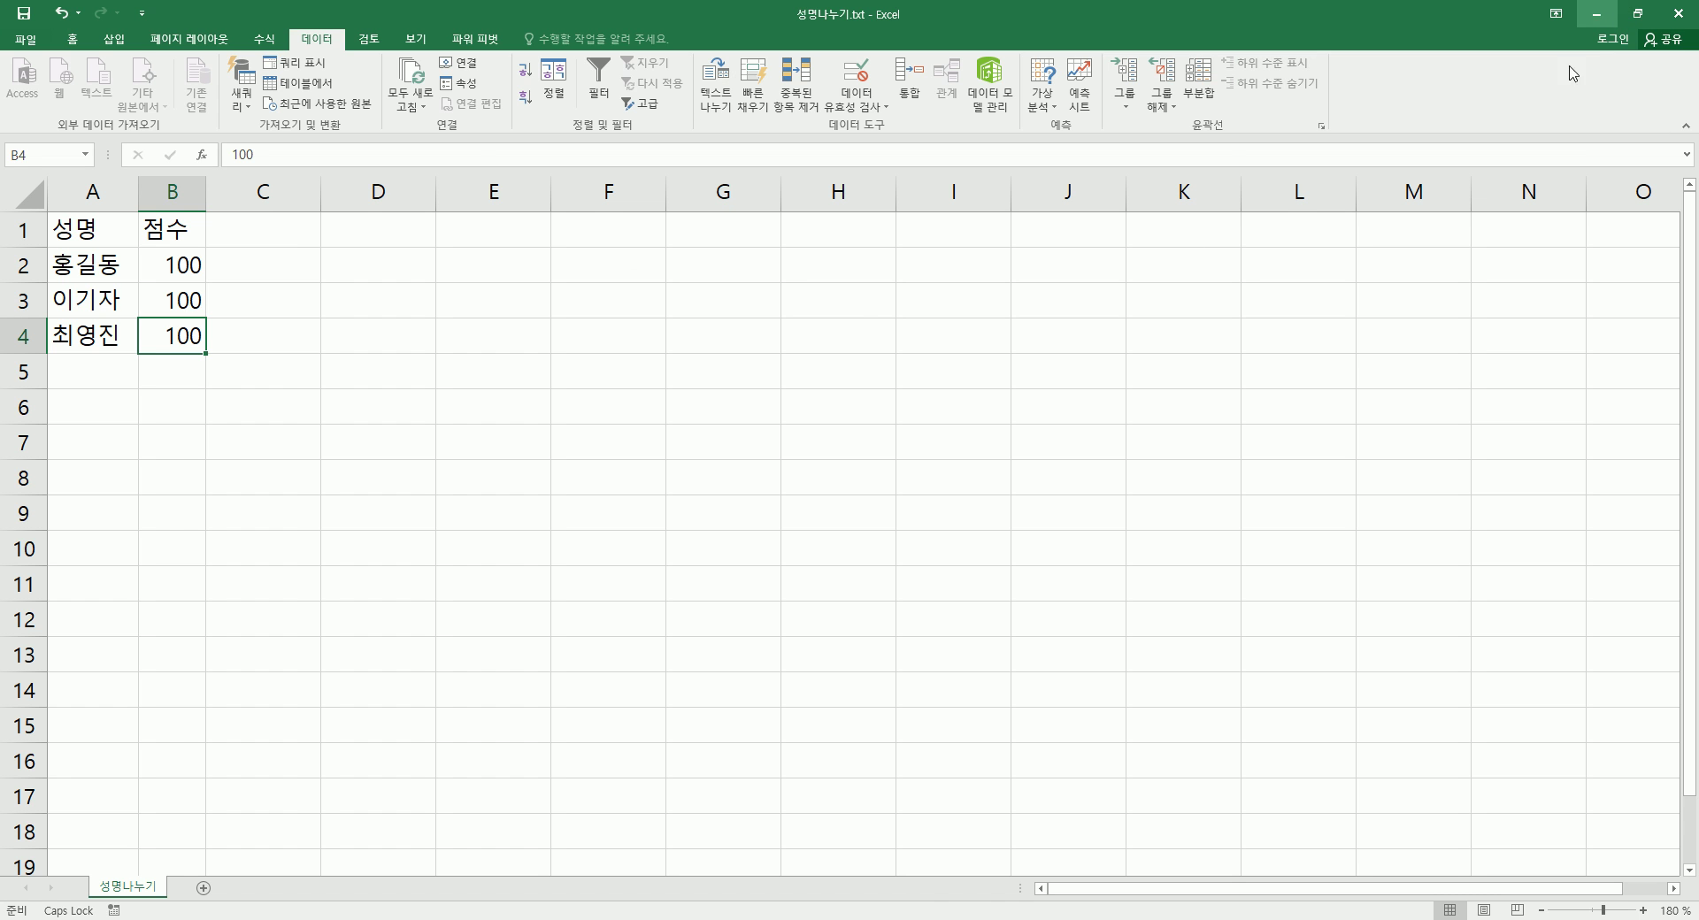
Switch to the PowerPoint deck and highlight the key phrases of the first 외부 데이터 가져오기 bullet on slide 73.
key(alt+Tab)
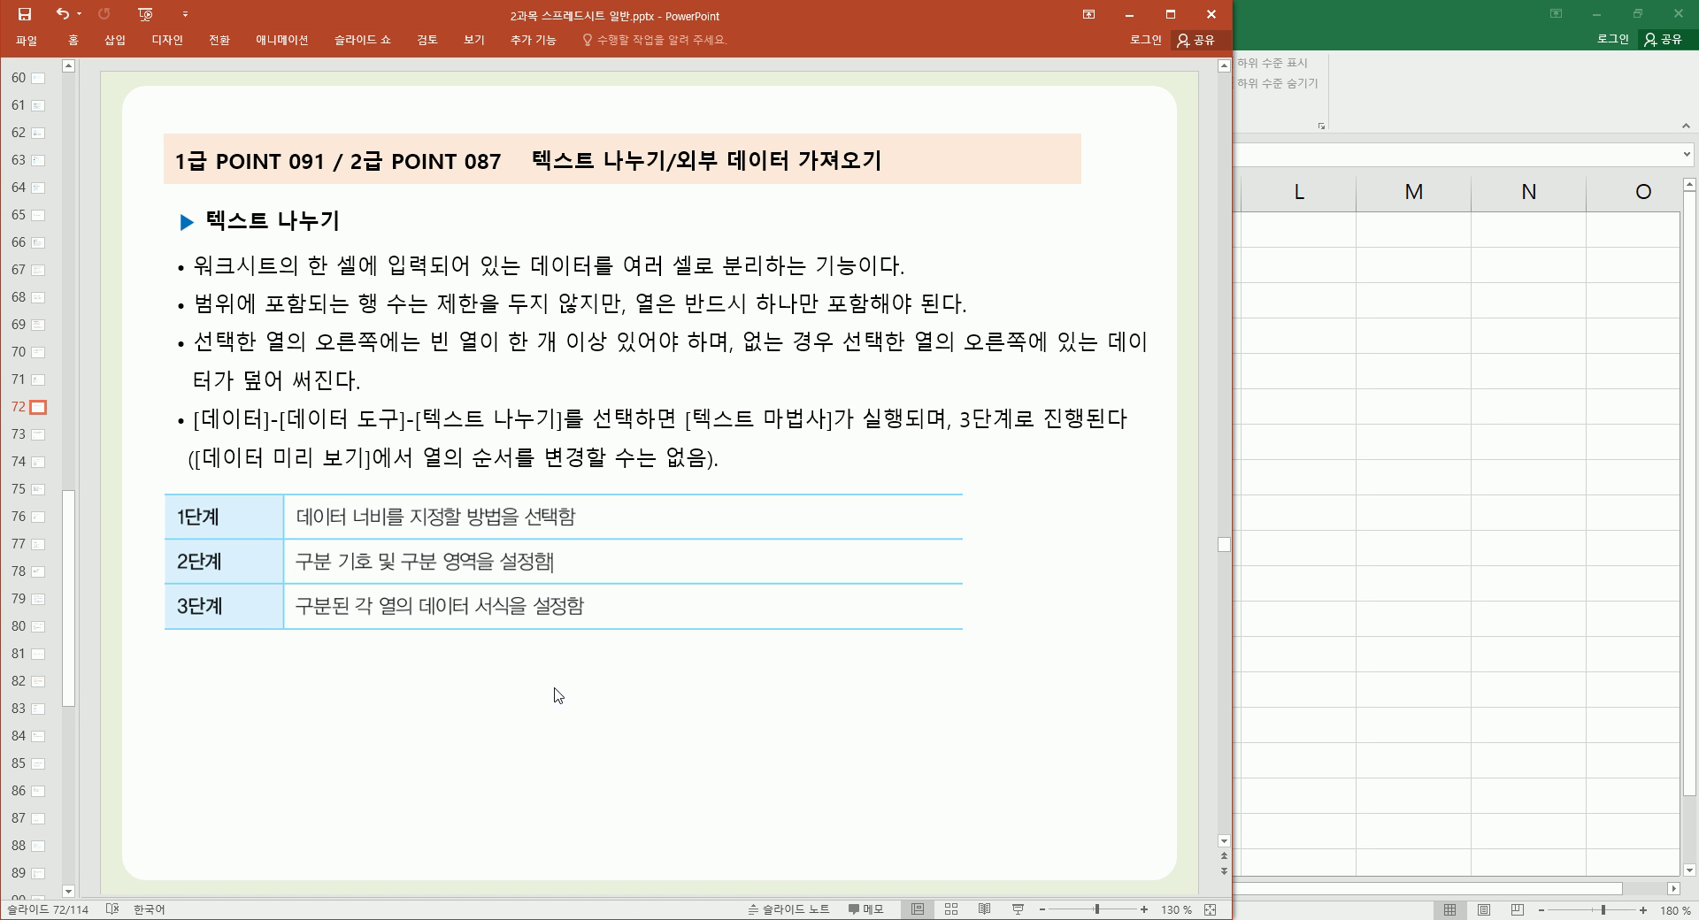
key(Page_Down)
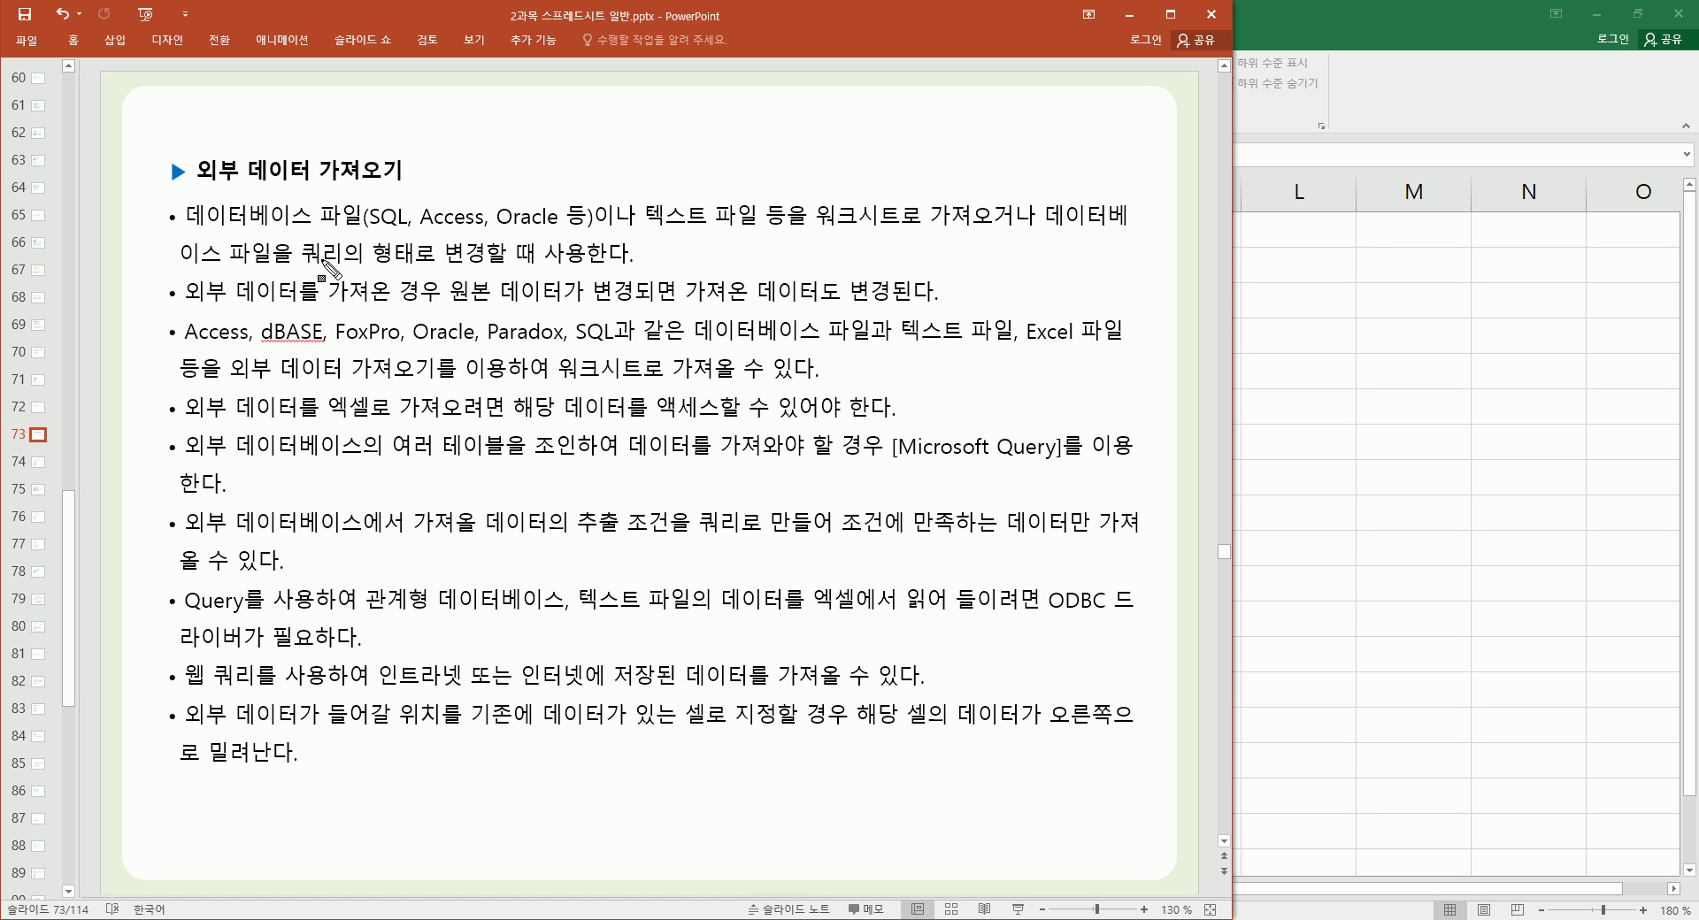
mouse_move(182, 202)
mouse_down()
mouse_move(265, 228)
mouse_move(745, 232)
mouse_up()
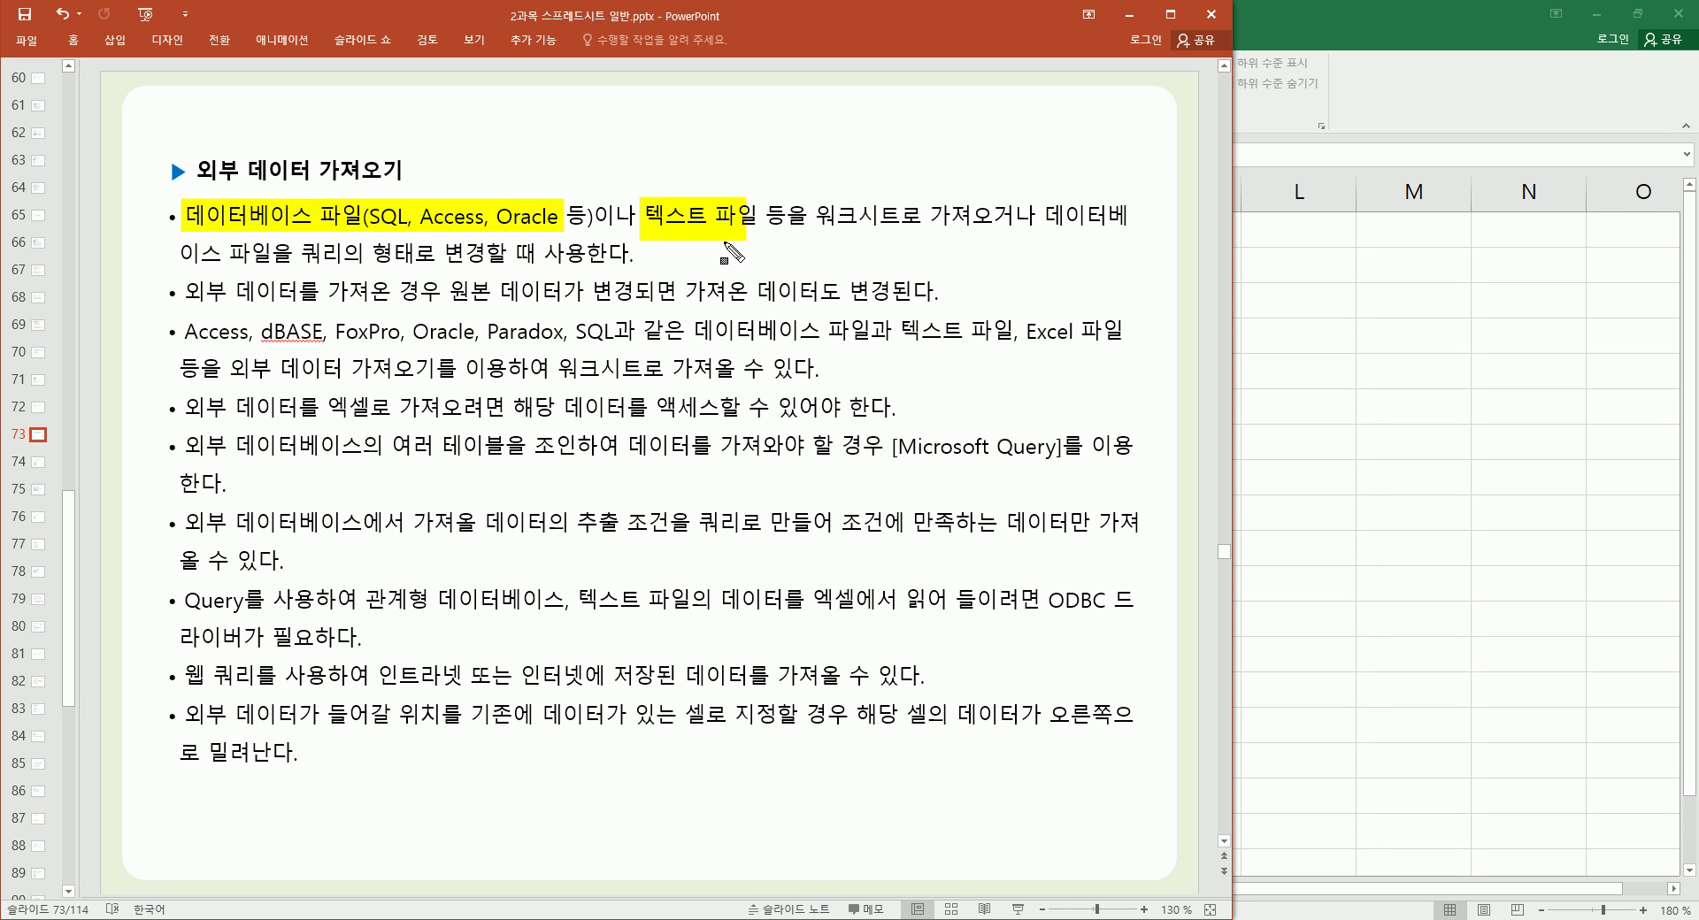
drag(814, 231, 1108, 246)
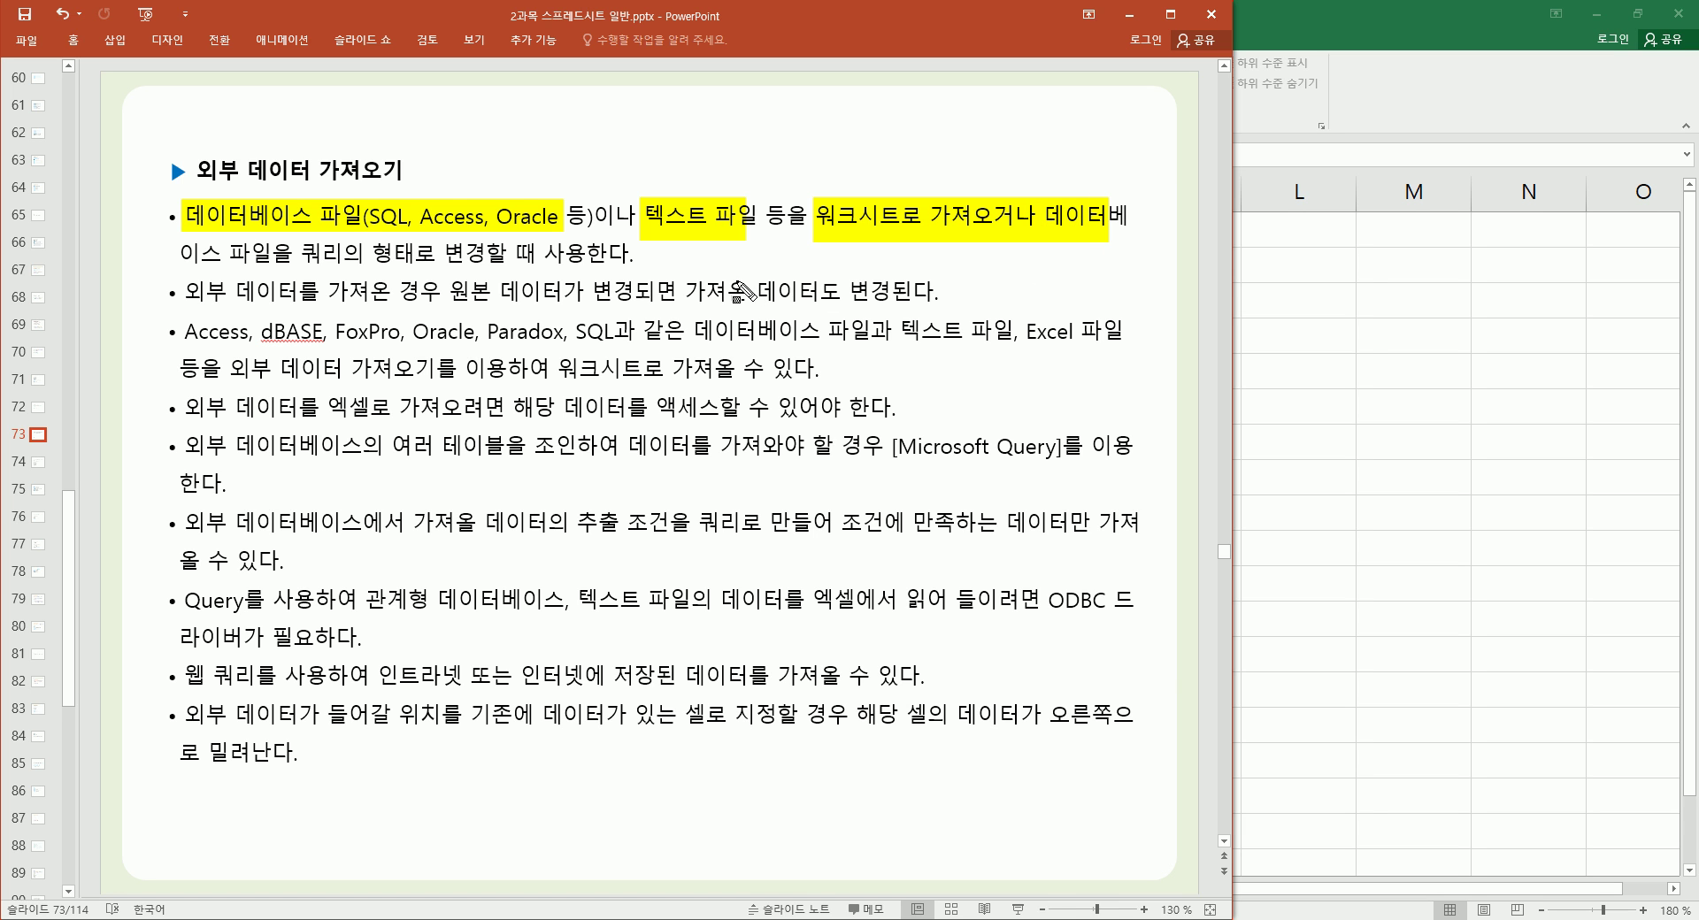
drag(171, 253, 634, 255)
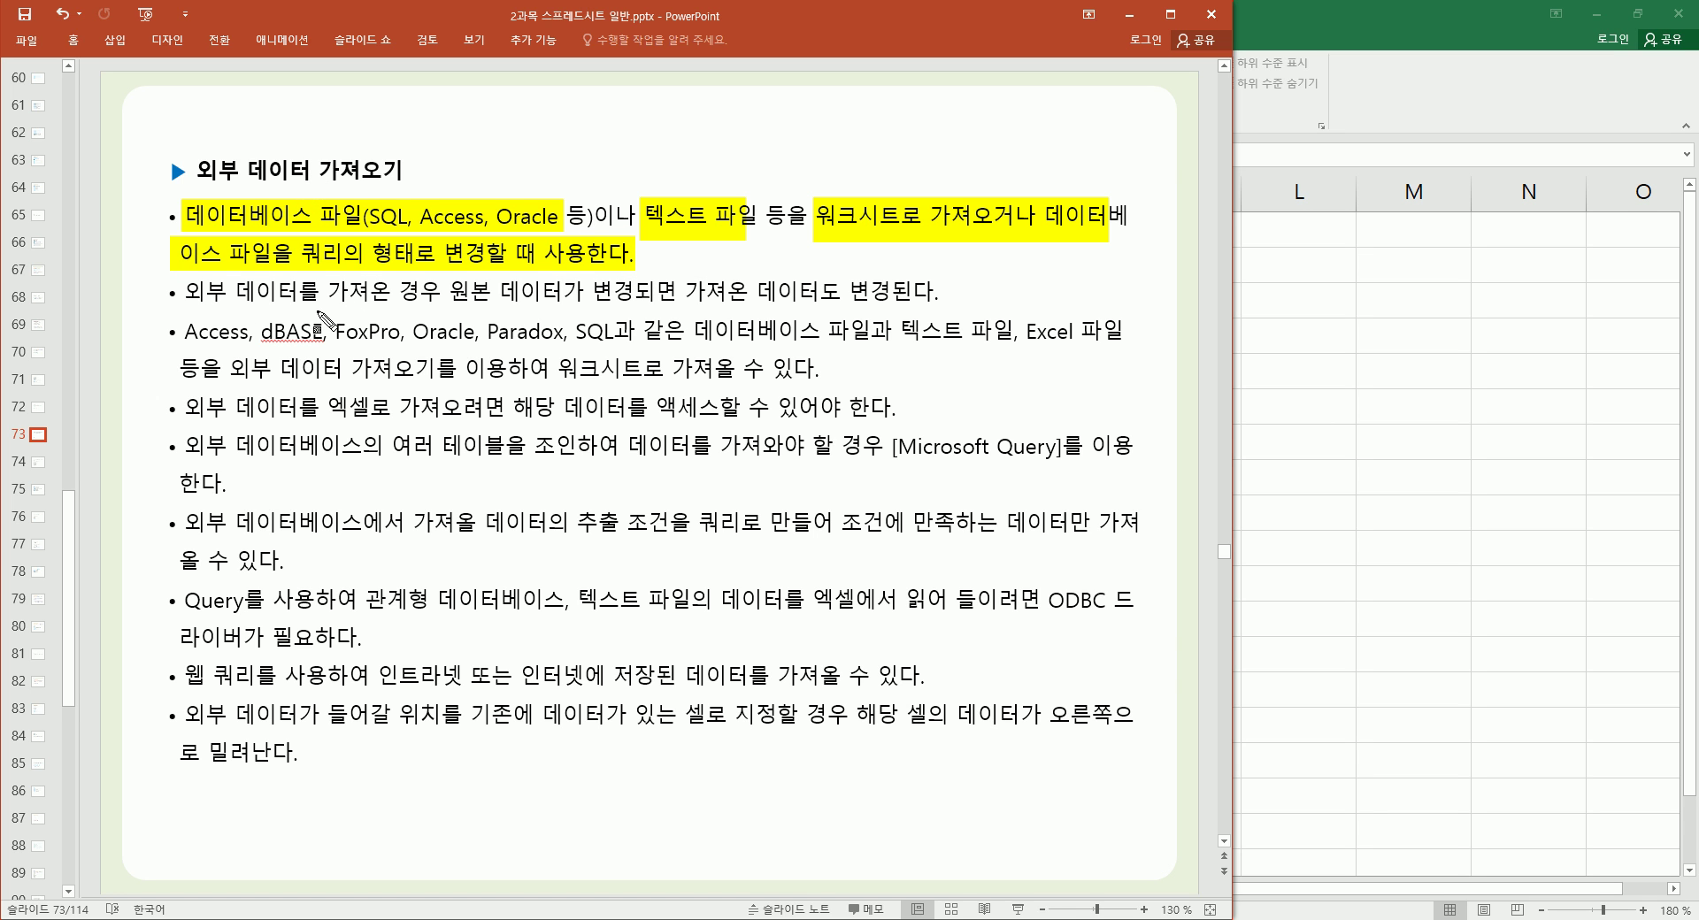
Highlight the second bullet about source data changes and the importable database, text and Excel file types in the third bullet.
drag(182, 295, 948, 312)
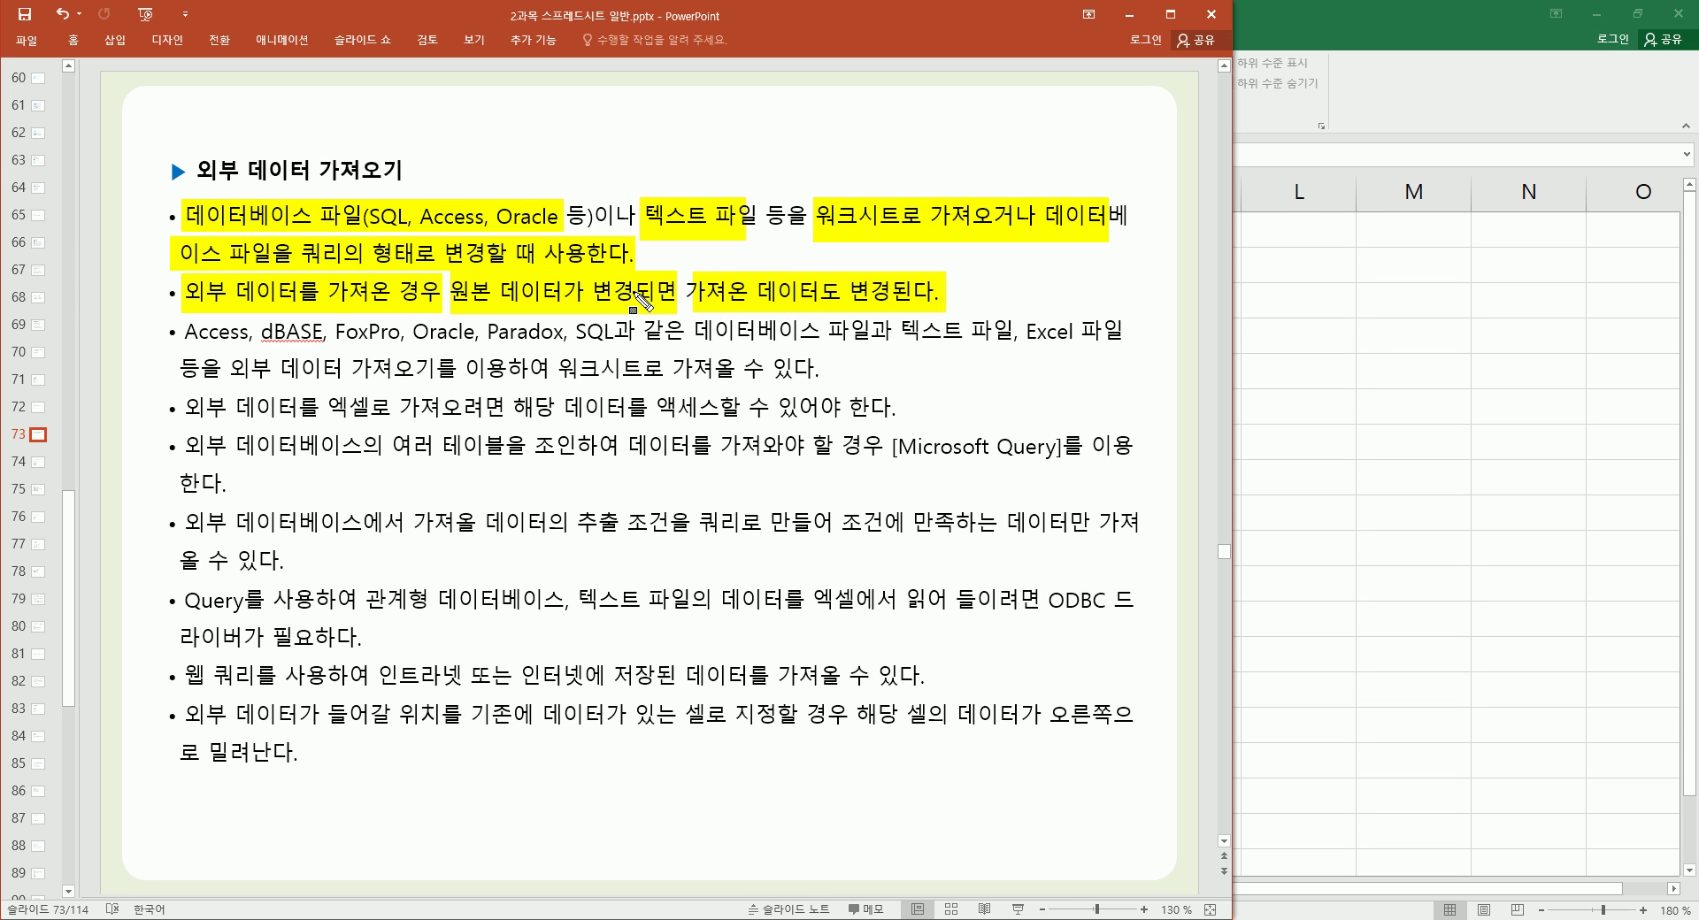
drag(168, 345, 322, 348)
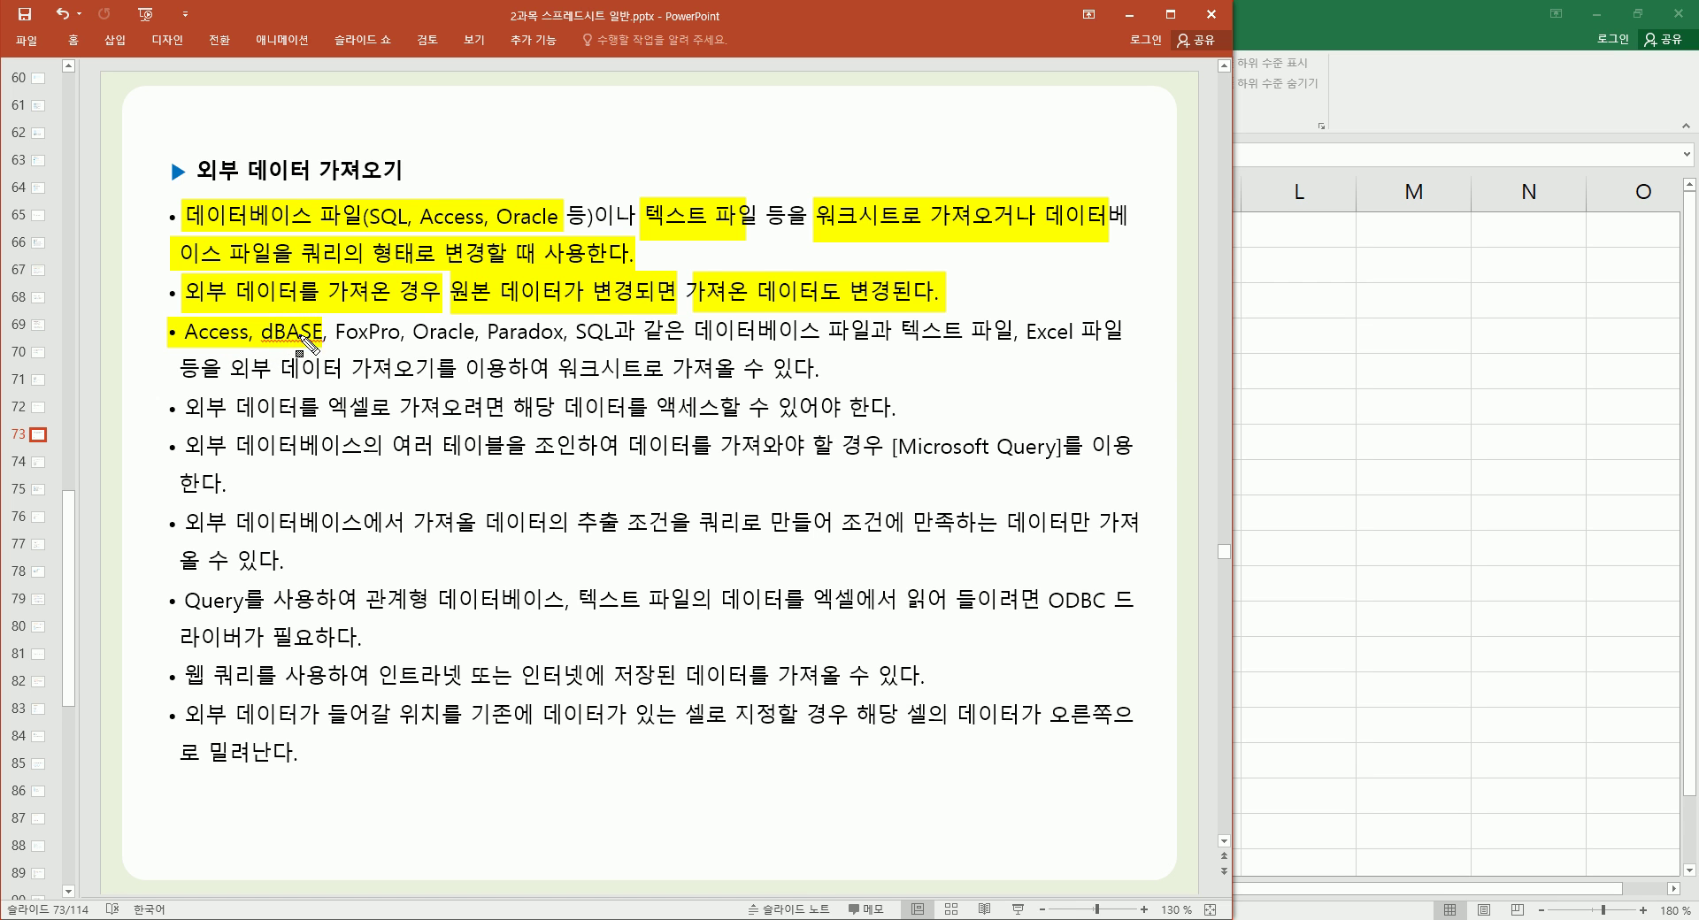
drag(327, 342, 619, 347)
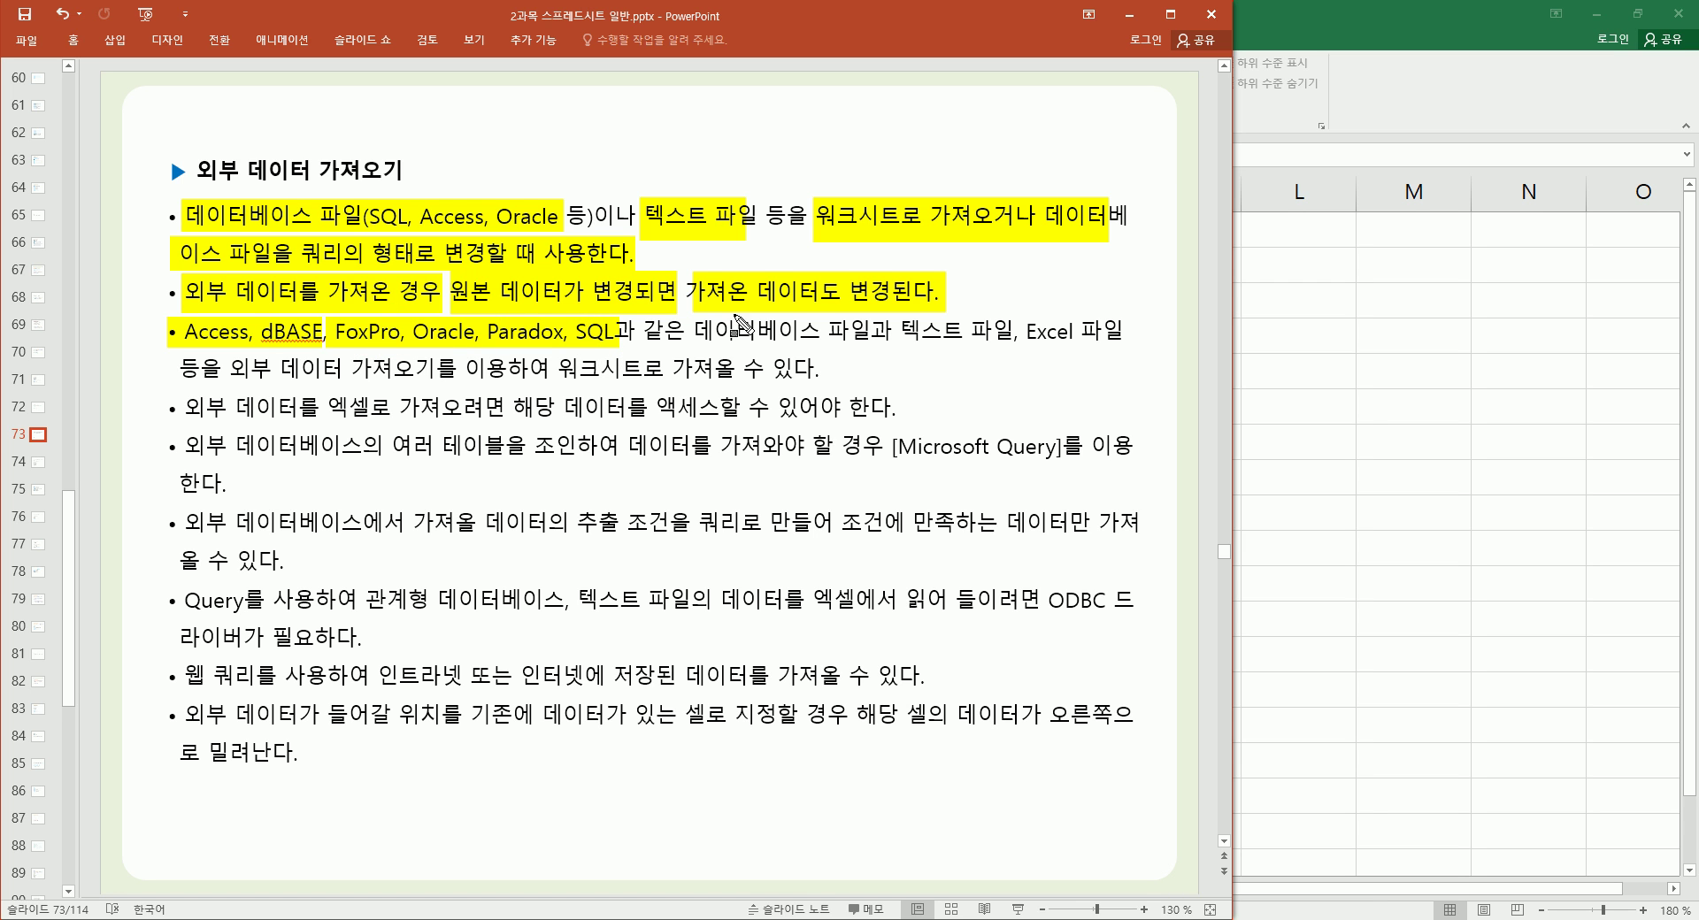
drag(686, 343, 1142, 337)
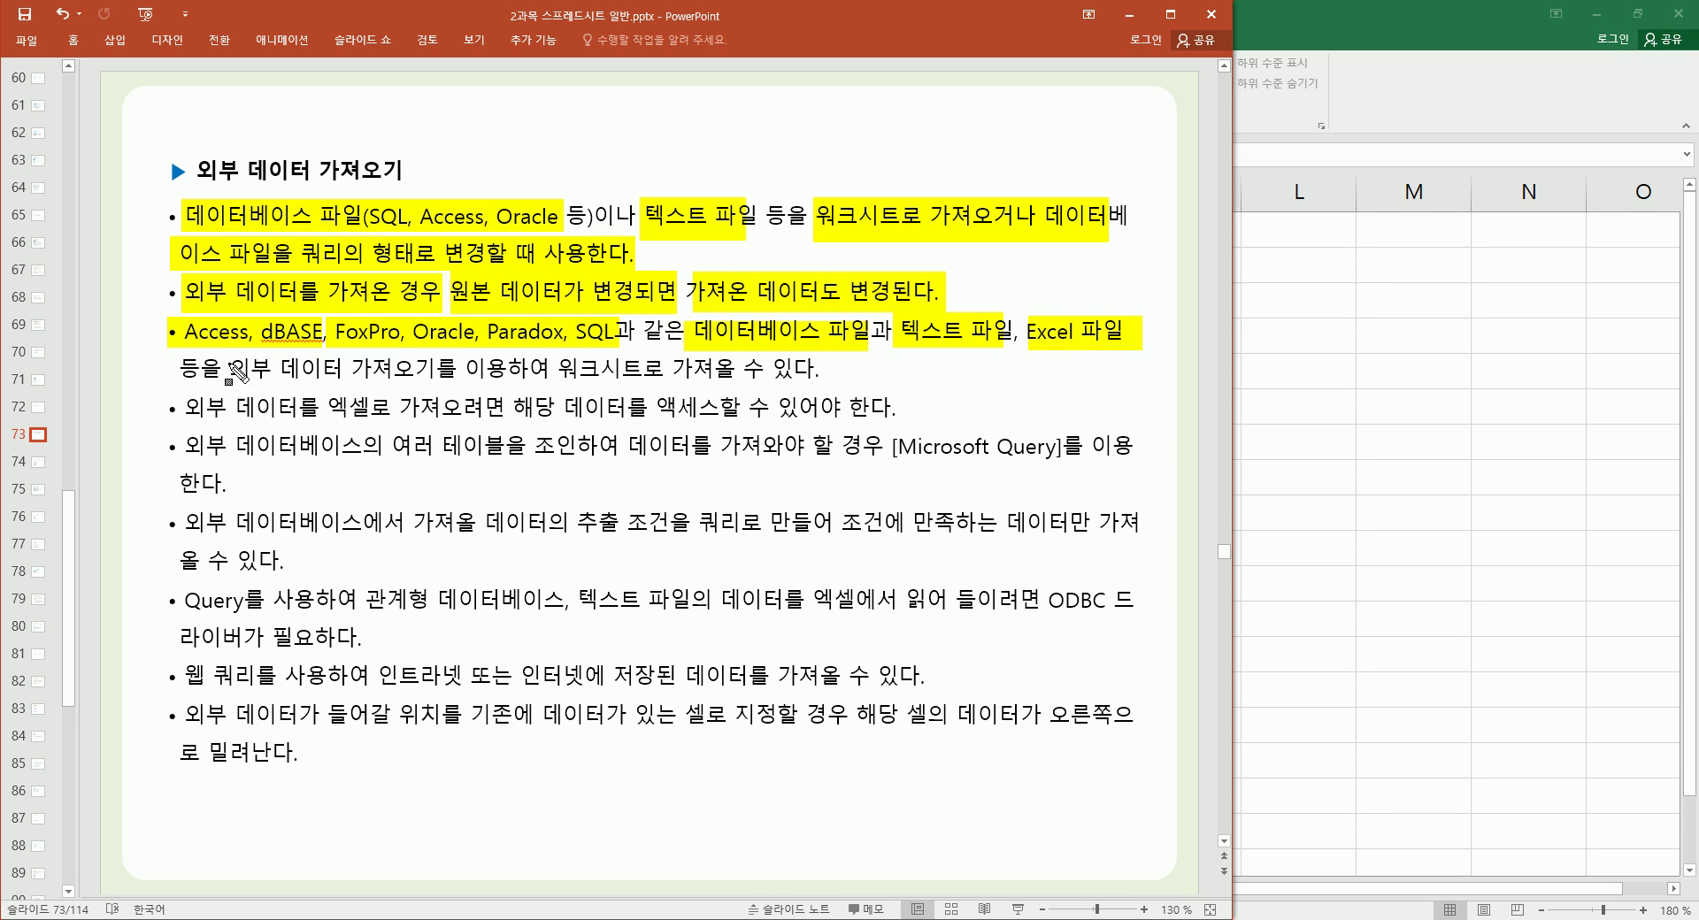